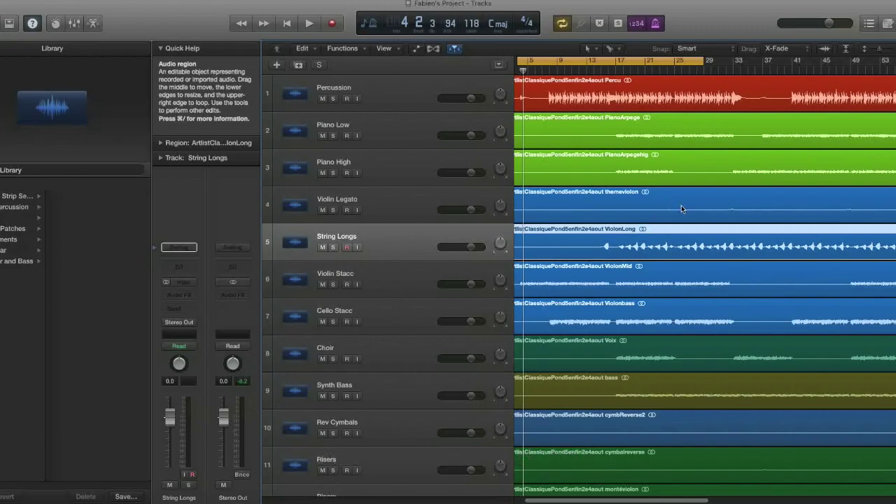
# Step: Play the full mix from the start of the cycle range and stop it around bar 11
pyautogui.press('space')
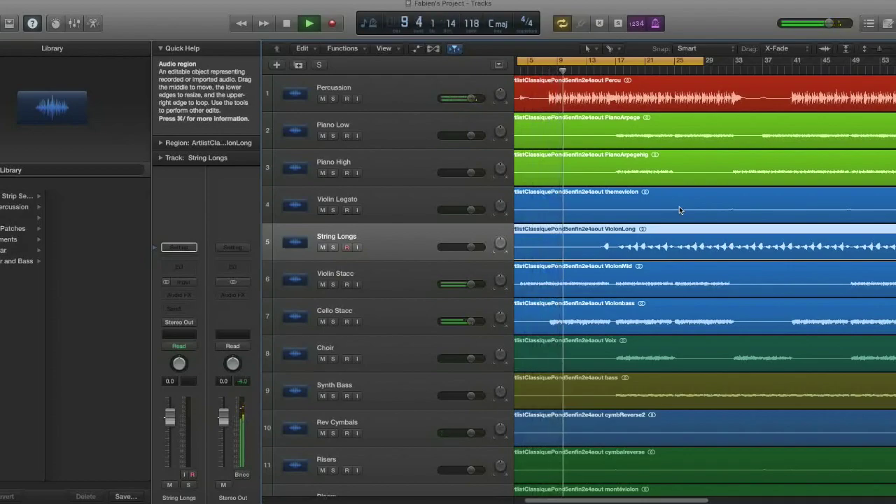
pyautogui.hscroll(-2, 678, 206)
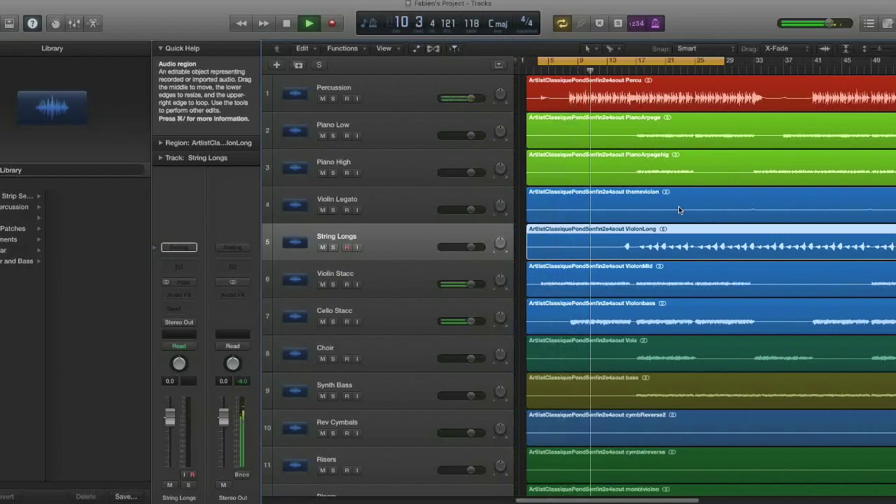
pyautogui.press('space')
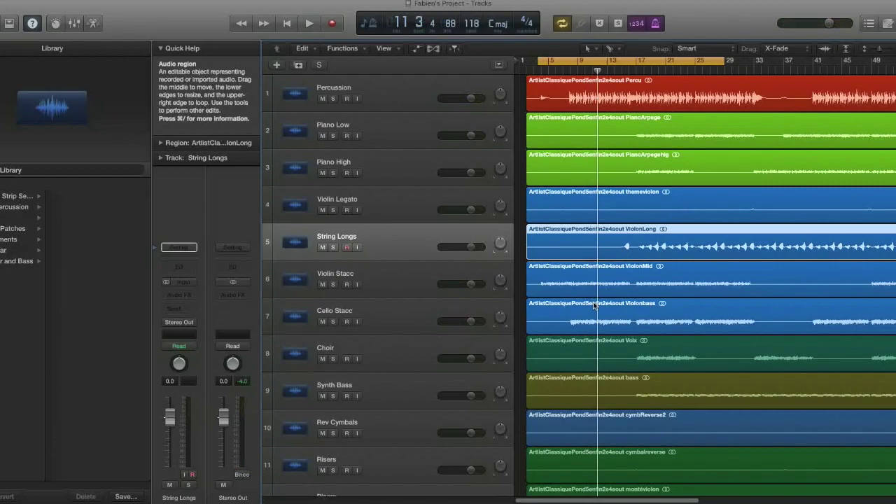
# Step: Listen to the Violin Stacc and Cello Stacc tracks soloed together, and switch their solo off again
pyautogui.click(392, 292)
pyautogui.keyDown('shift'); pyautogui.click(396, 314); pyautogui.keyUp('shift')
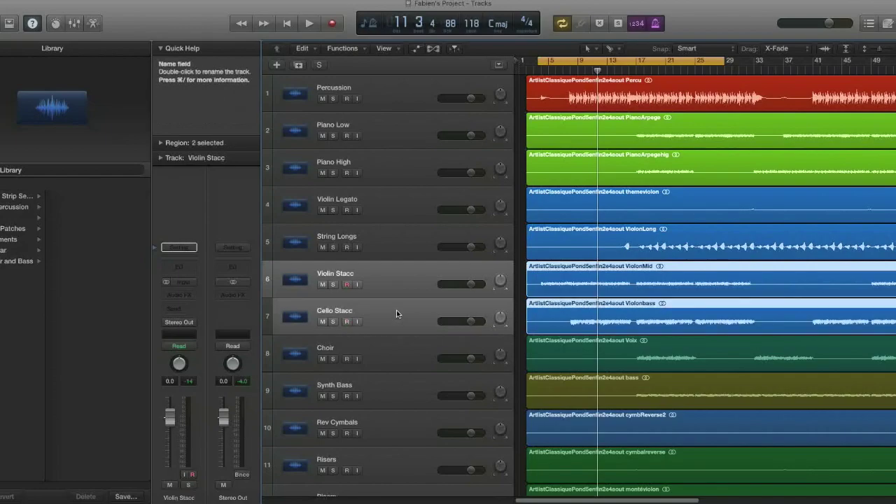
pyautogui.click(334, 285)
pyautogui.press('space')
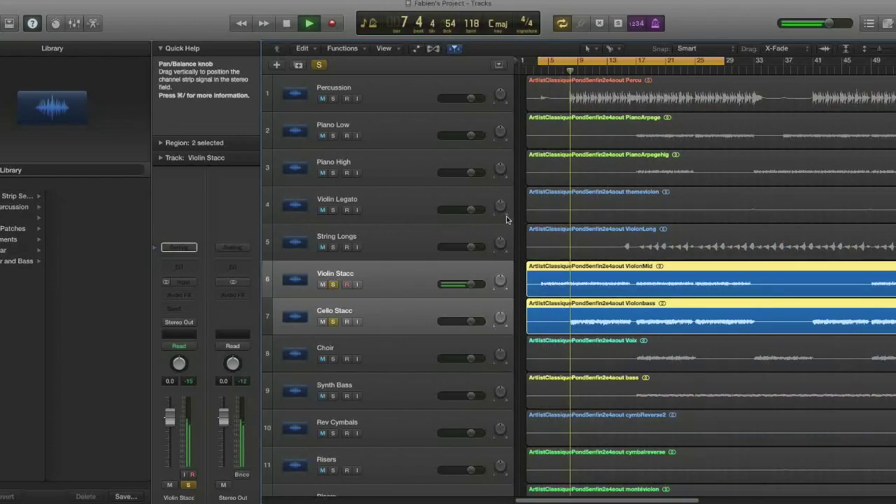
pyautogui.click(333, 284)
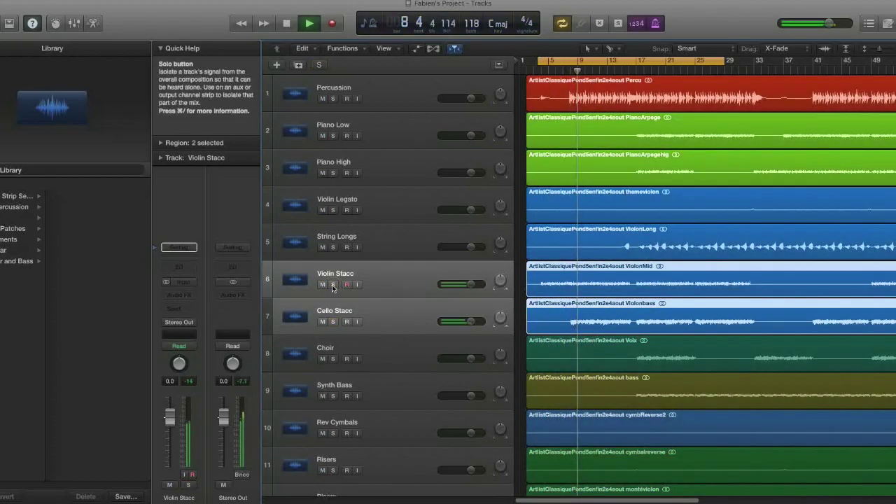
# Step: Solo only the Cello Stacc track, listen to it and stop playback
pyautogui.click(361, 319)
pyautogui.click(332, 322)
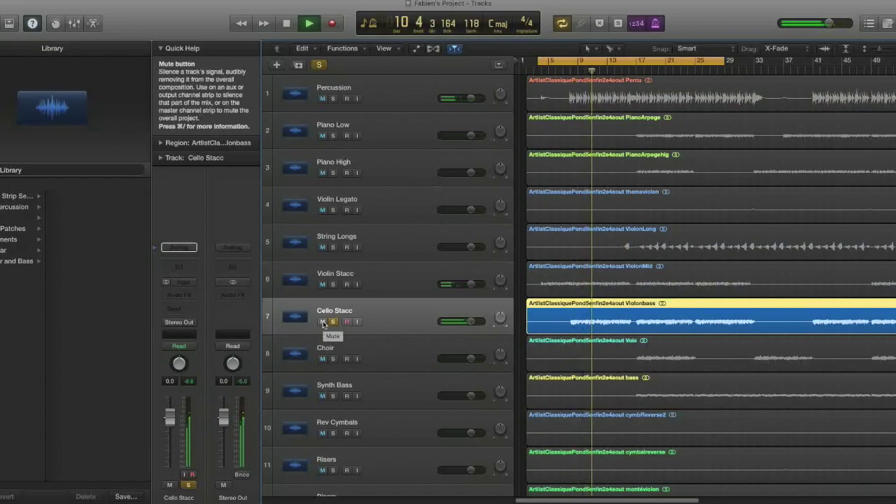
pyautogui.press('space')
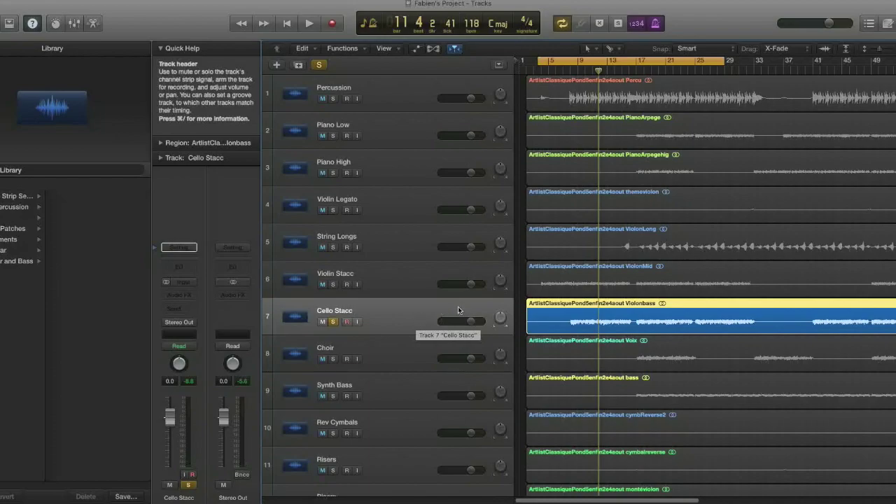
# Step: Move the Stacc Cello instrument track directly below Cello Stacc and solo it in place of Cello Stacc
pyautogui.scroll(-5, 435, 363)
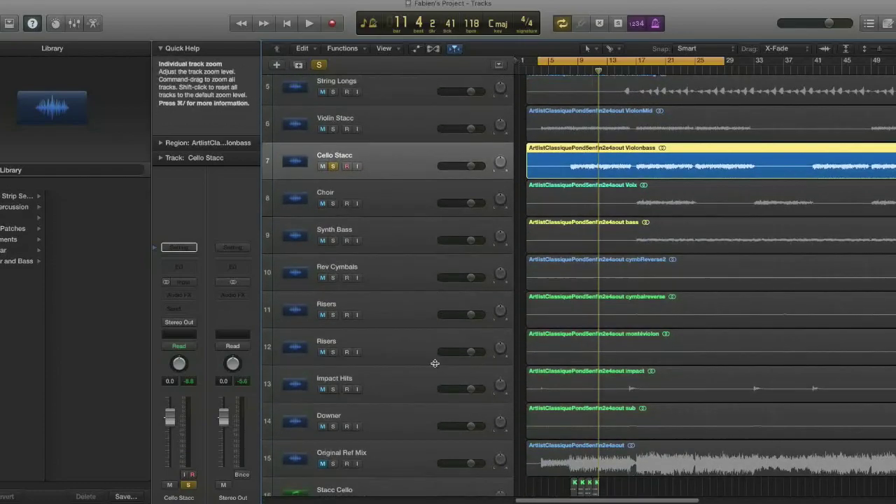
pyautogui.scroll(-2, 434, 364)
pyautogui.moveTo(394, 445); pyautogui.dragTo(418, 146)
pyautogui.scroll(3, 406, 168)
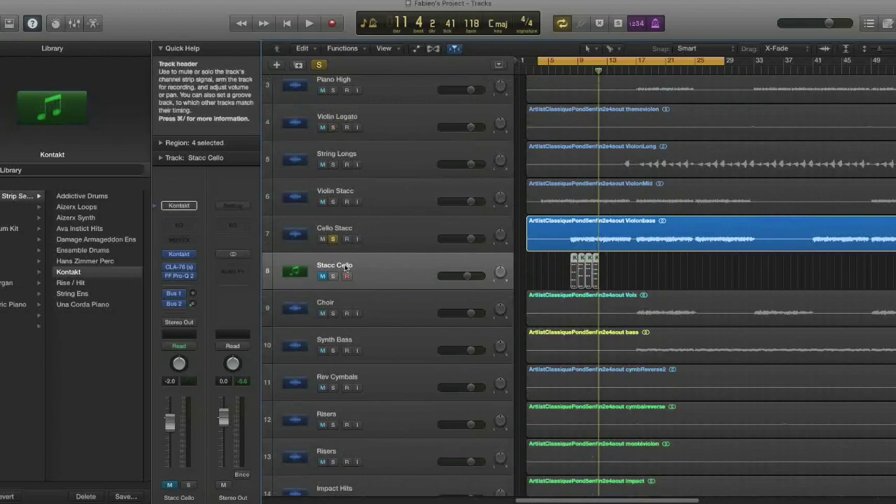
pyautogui.click(332, 276)
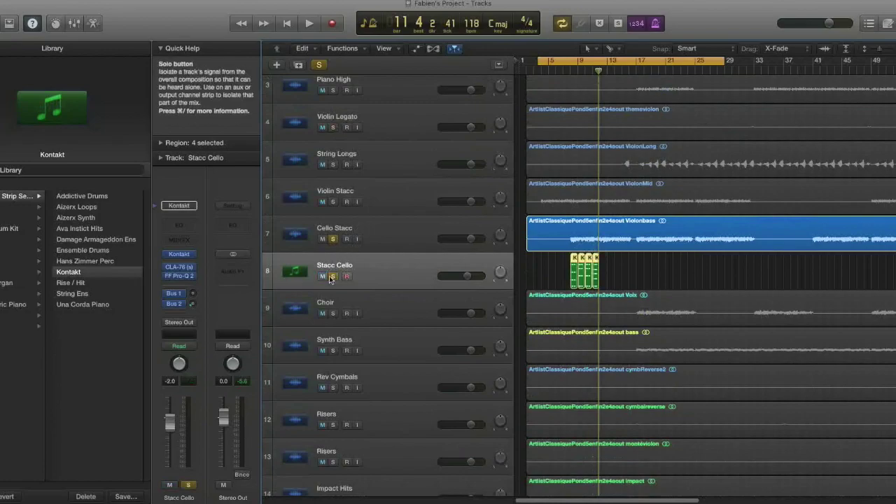
pyautogui.click(333, 239)
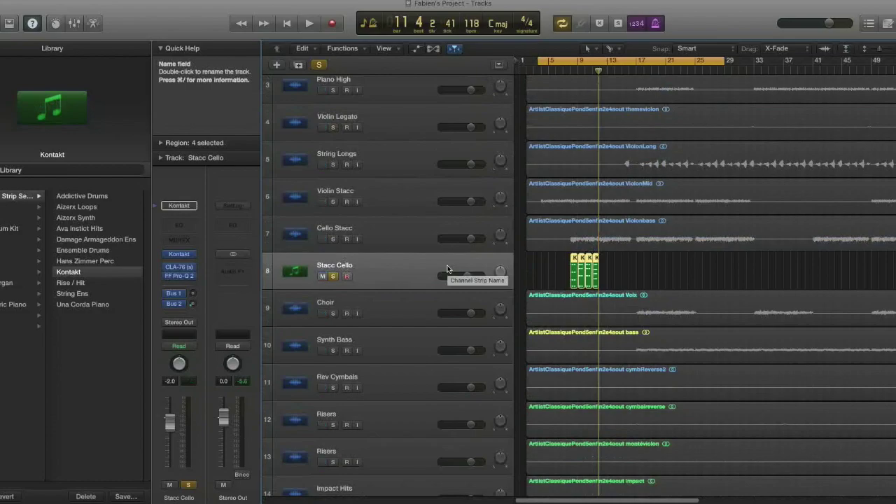
# Step: Play the soloed Stacc Cello regions and shift the cycle range about four bars forward, to start just before bar 8
pyautogui.press('space')
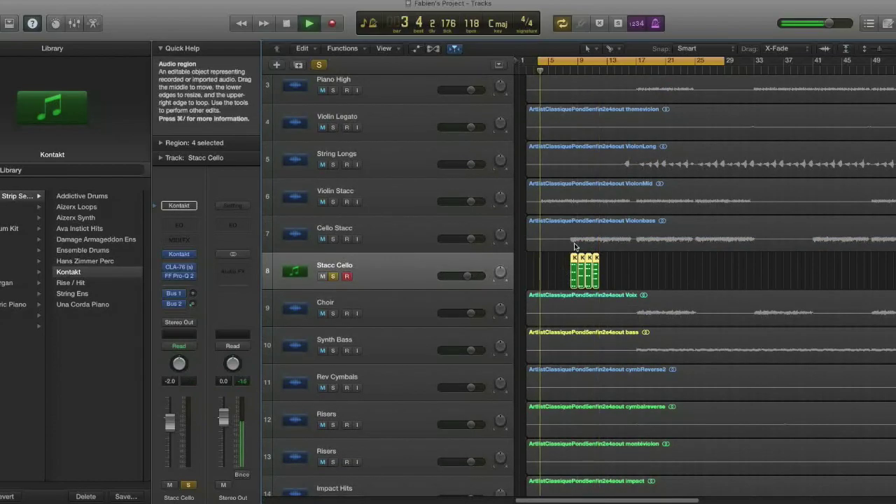
pyautogui.click(571, 62)
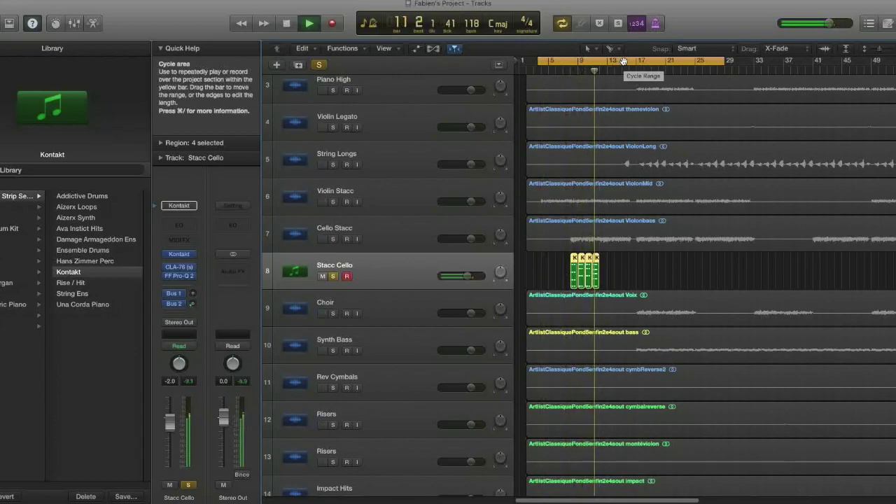
pyautogui.press('space')
pyautogui.moveTo(625, 61); pyautogui.dragTo(654, 62)
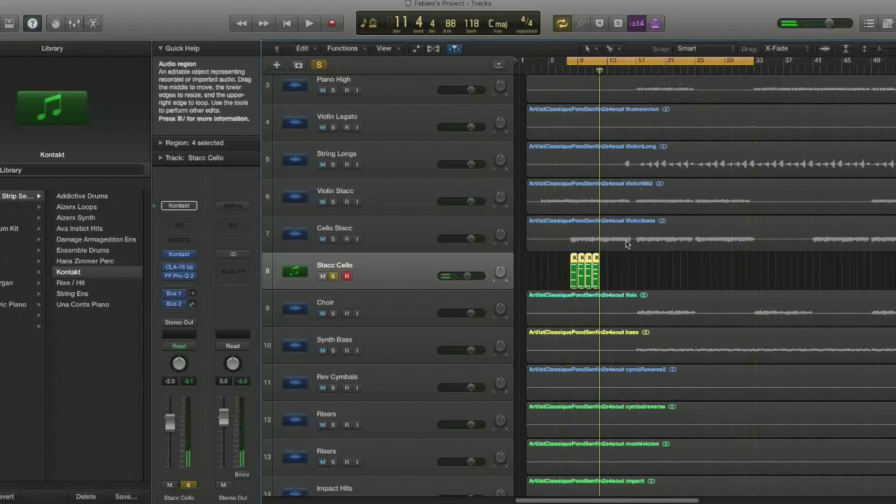
# Step: Open the four Stacc Cello regions in the Piano Roll, enlarged horizontally with bars 8 to 11 in view
pyautogui.doubleClick(572, 275)
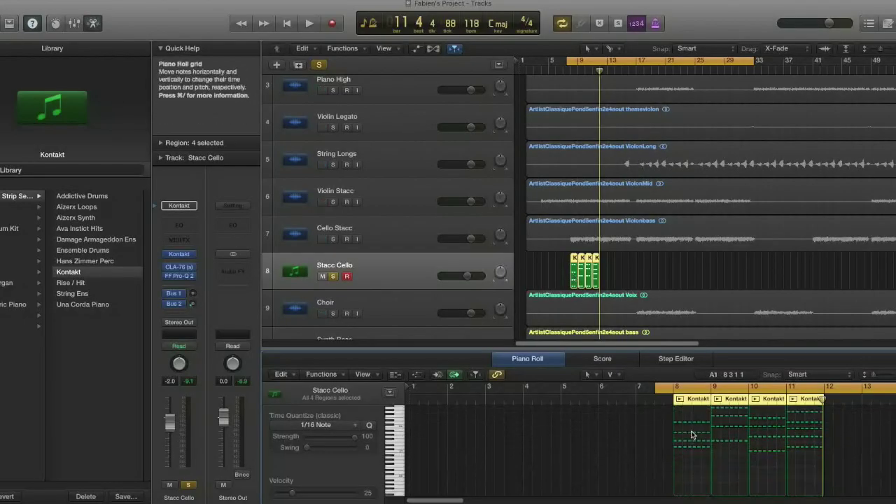
pyautogui.hscroll(3, 692, 435)
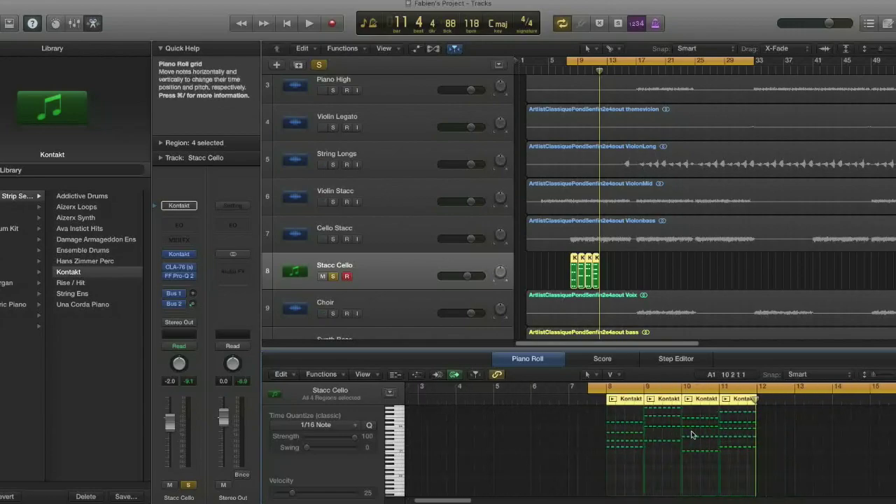
pyautogui.hscroll(2, 736, 436)
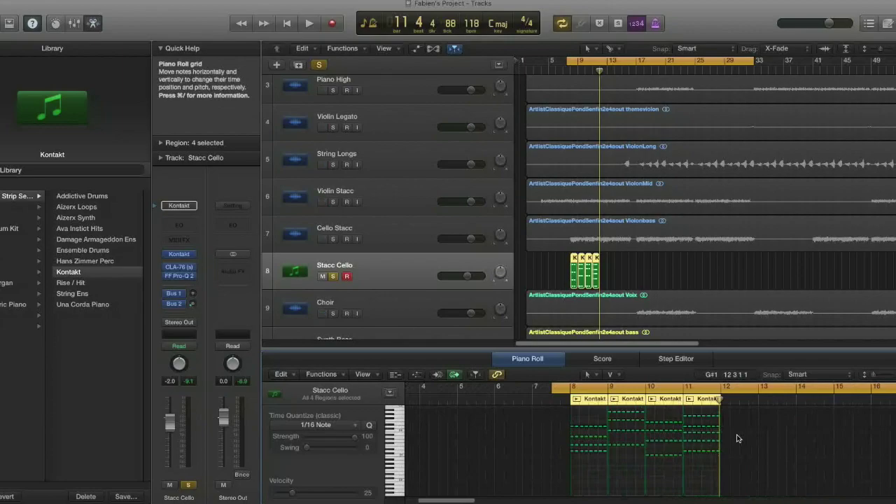
pyautogui.scroll(2, 740, 452)
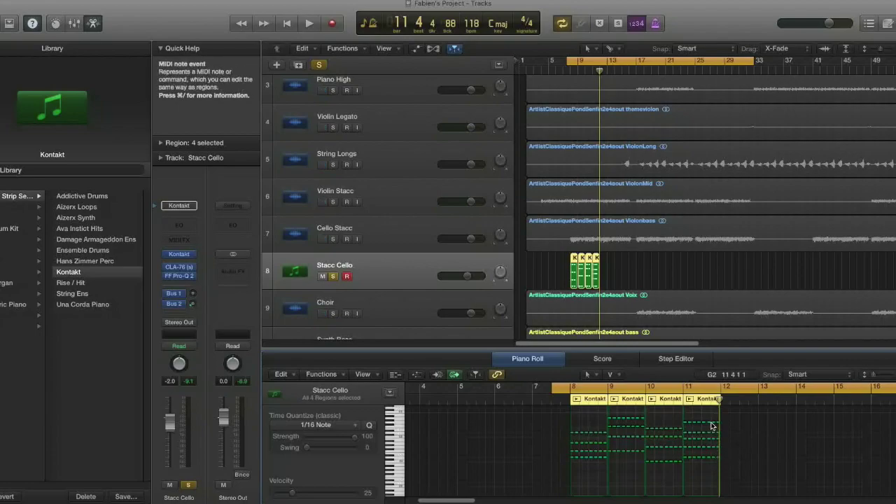
pyautogui.press('super+Right')
pyautogui.press('super+Right')
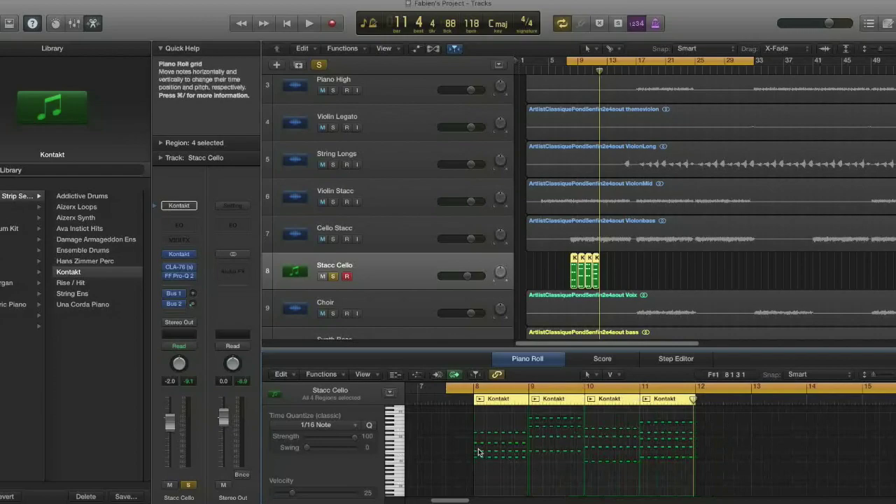
# Step: Delete the second-lowest row of eight notes in both the bar 8 and bar 9 Stacc Cello regions
pyautogui.moveTo(527, 457); pyautogui.dragTo(473, 453)
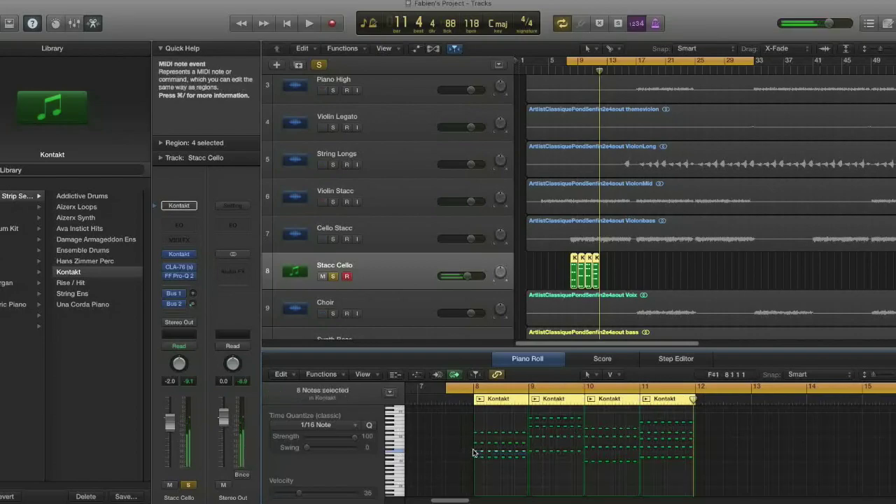
pyautogui.click(473, 452)
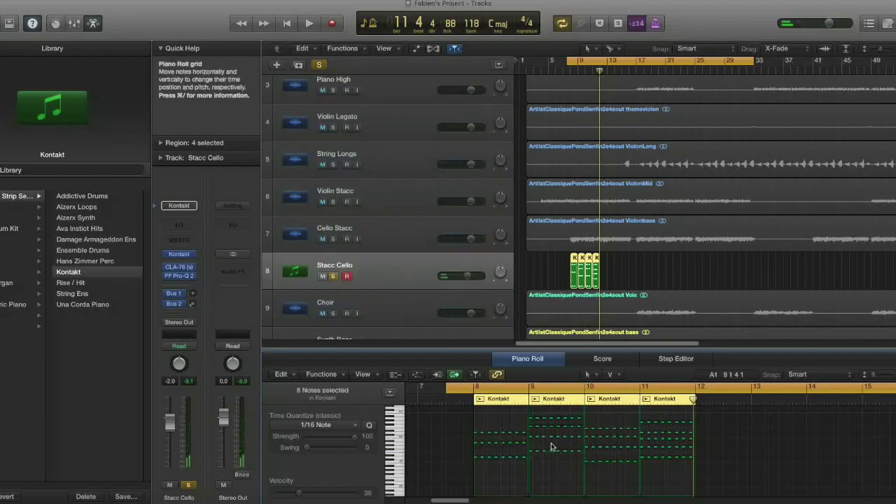
pyautogui.click(527, 435)
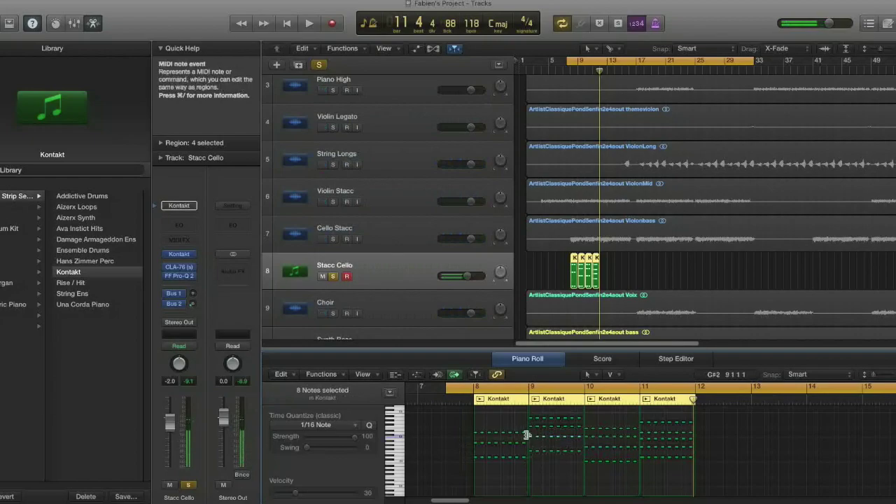
# Step: Delete the lowest row and the third-highest row of eight notes in the bar 11 Stacc Cello region
pyautogui.click(589, 462)
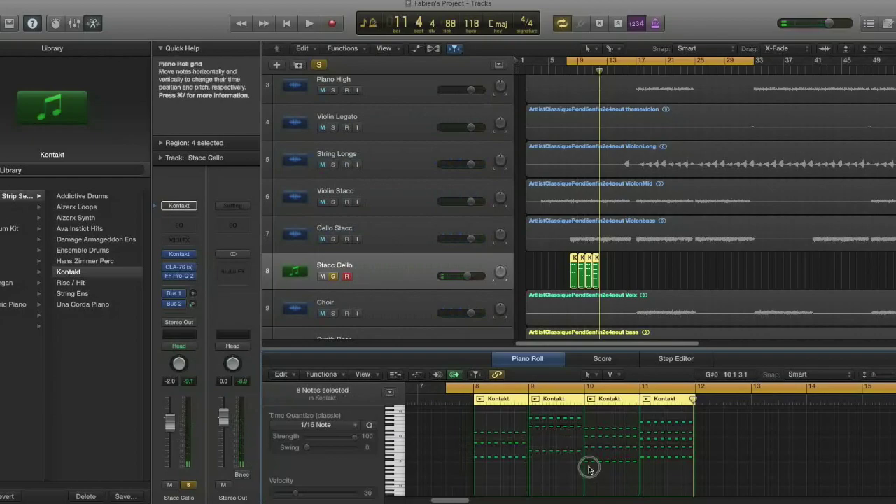
pyautogui.click(591, 431)
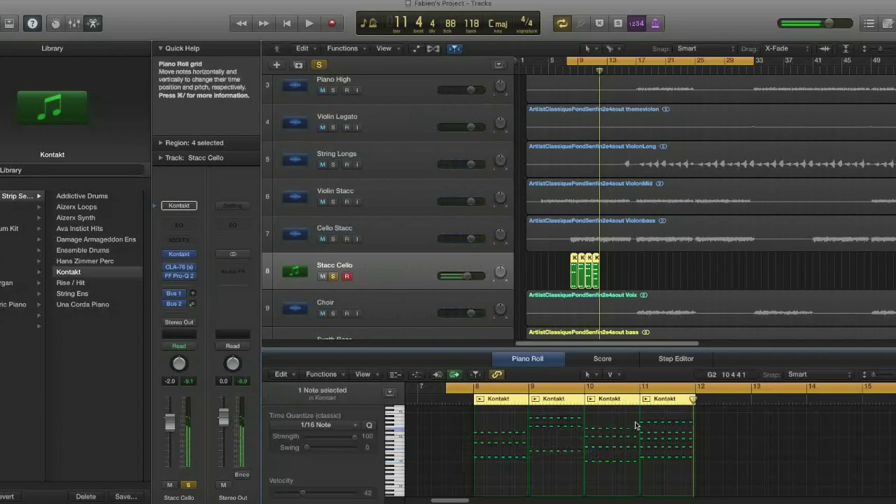
pyautogui.click(641, 460)
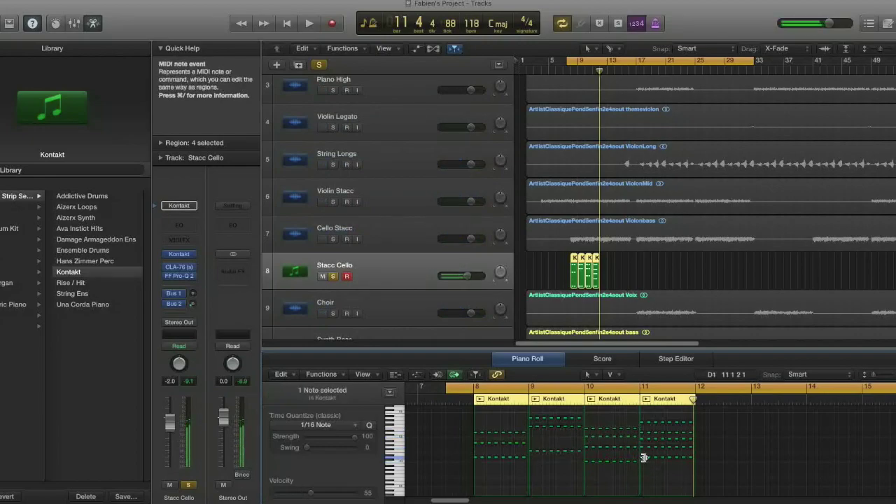
pyautogui.moveTo(691, 462); pyautogui.dragTo(643, 462)
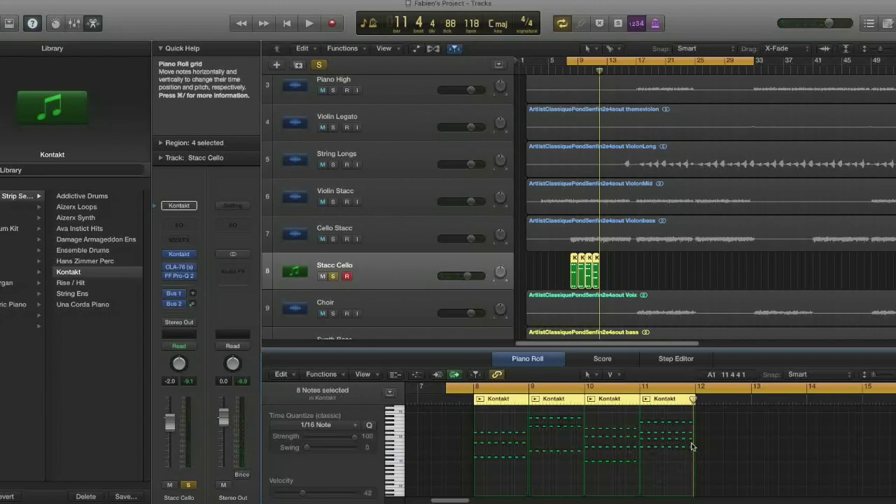
pyautogui.moveTo(691, 447); pyautogui.dragTo(639, 442)
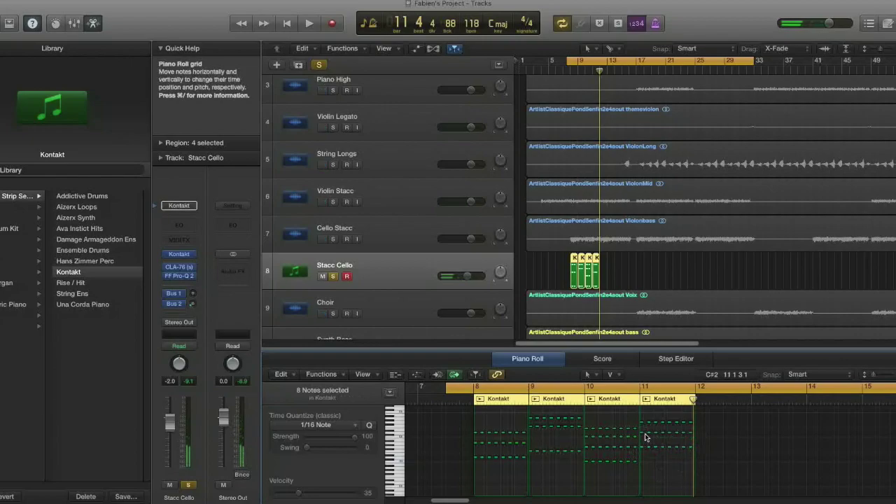
# Step: Play back the thinned-out Stacc Cello chords and audition a single three-note chord in bar 11
pyautogui.press('space')
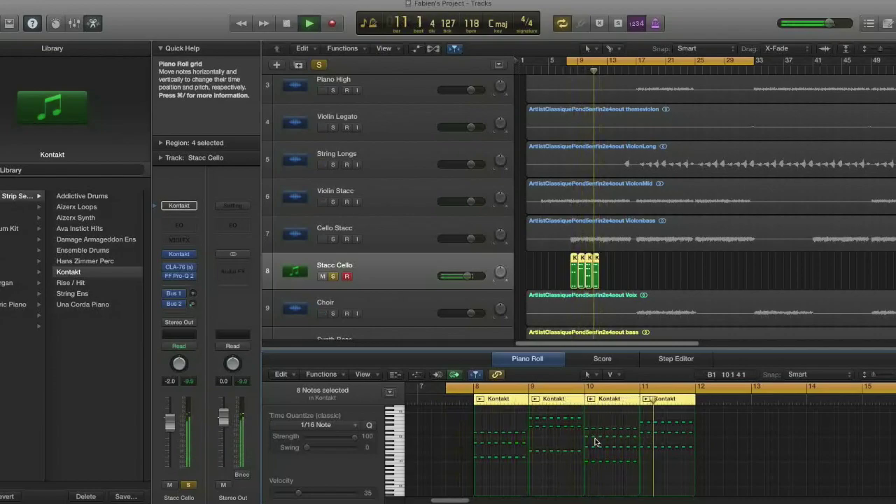
pyautogui.press('space')
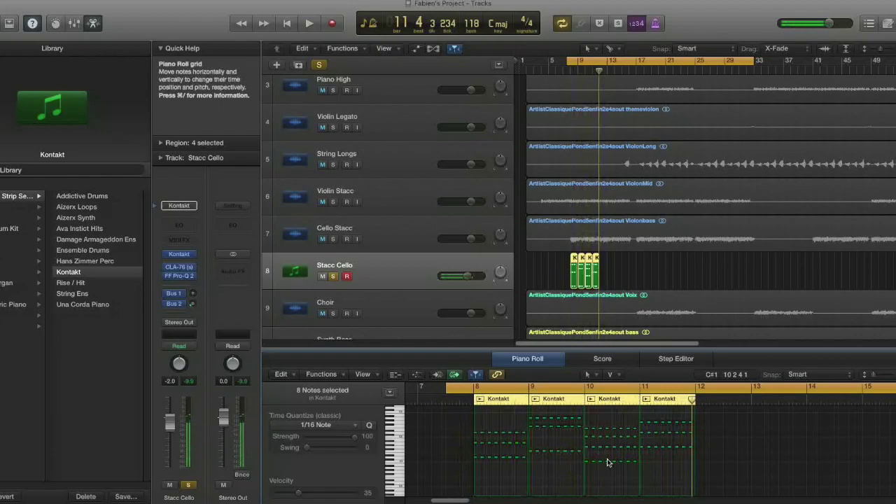
pyautogui.moveTo(676, 467); pyautogui.dragTo(658, 419)
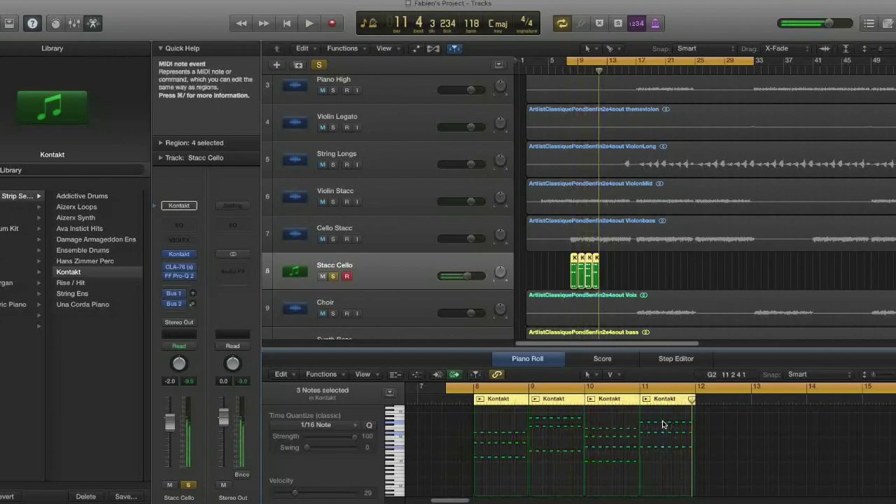
pyautogui.click(500, 470)
pyautogui.hscroll(-1, 518, 470)
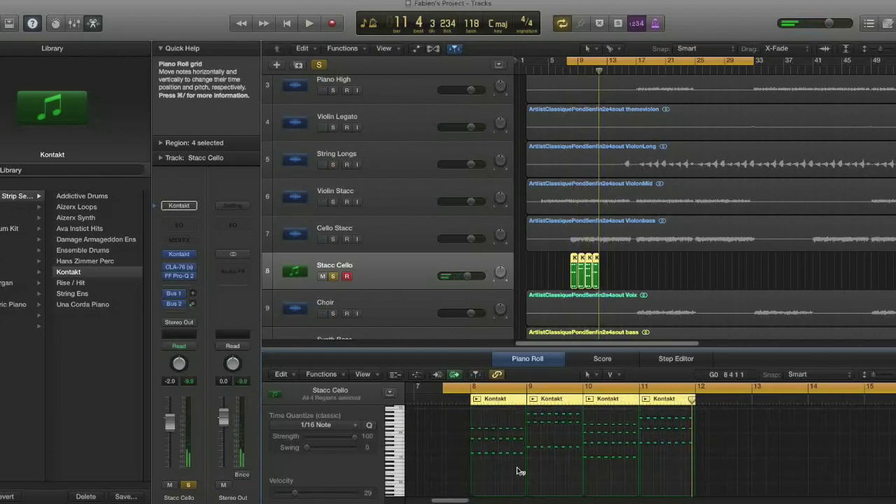
pyautogui.hscroll(-1, 518, 471)
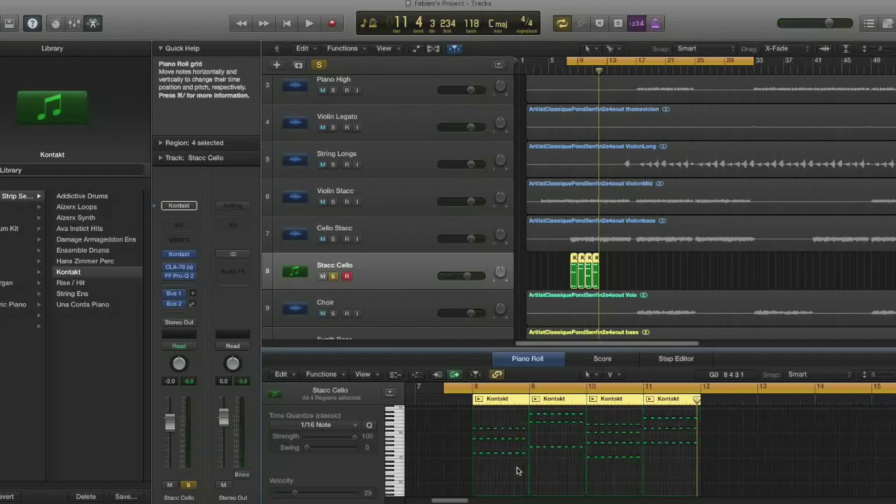
pyautogui.hscroll(4, 523, 483)
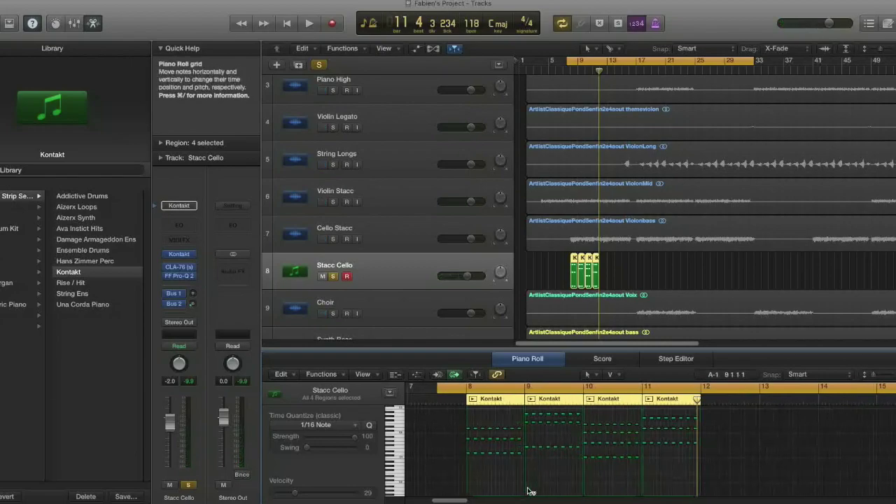
pyautogui.hscroll(-8, 527, 490)
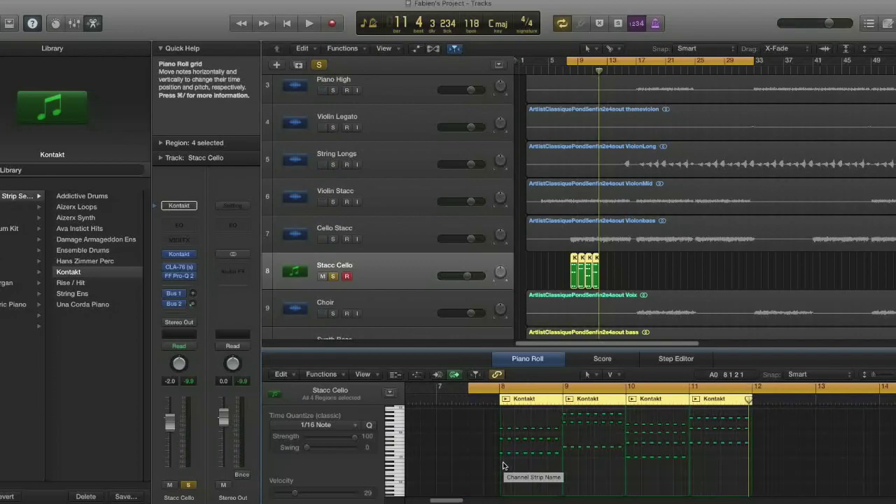
# Step: Accent three of the three-note chords in the bar 8 Stacc Cello region by raising their velocity
pyautogui.moveTo(502, 465); pyautogui.dragTo(502, 422)
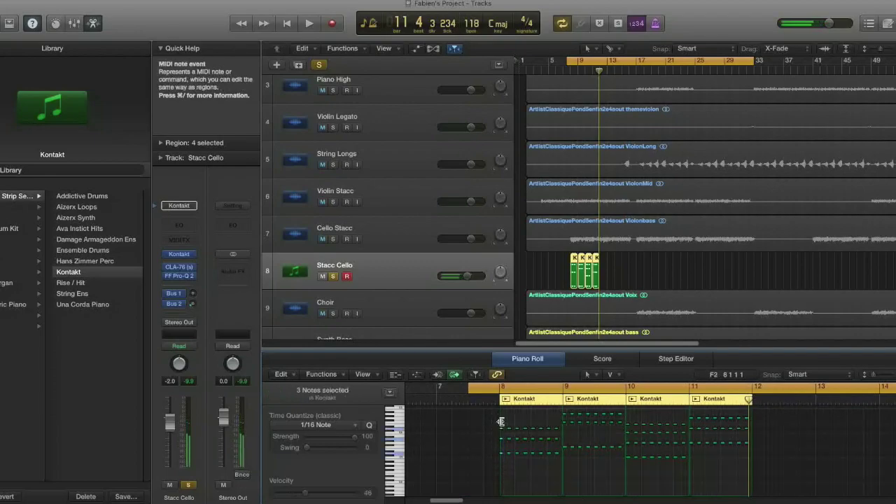
pyautogui.moveTo(530, 466); pyautogui.dragTo(552, 392)
pyautogui.moveTo(552, 387); pyautogui.dragTo(552, 383)
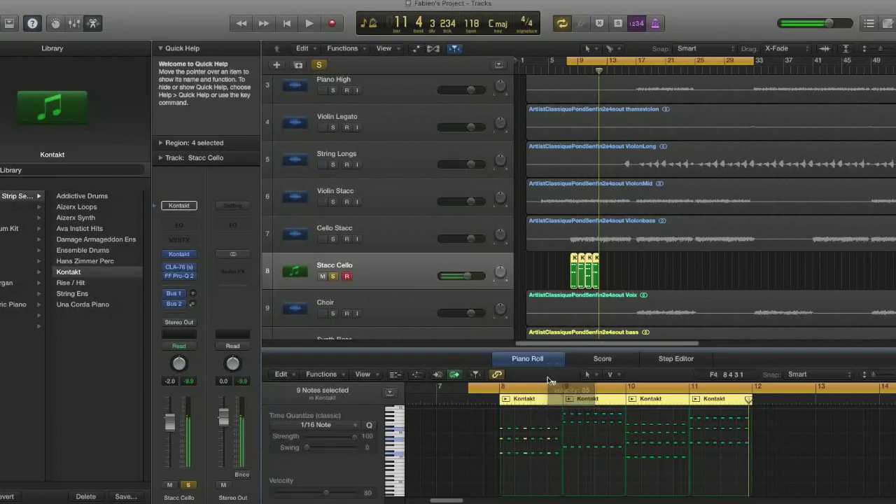
# Step: Restrict the cycle range to bar 8 and play back its accented Stacc Cello chords
pyautogui.click(528, 387)
pyautogui.moveTo(502, 387); pyautogui.dragTo(564, 387)
pyautogui.press('space')
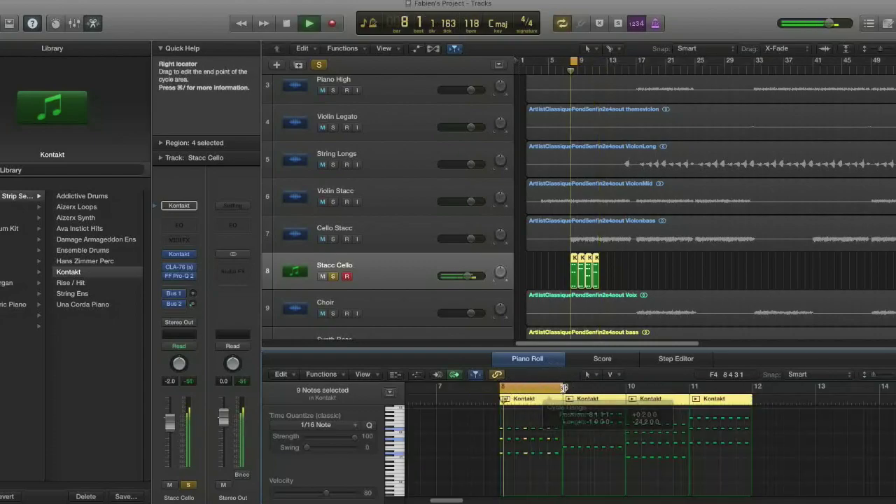
pyautogui.press('space')
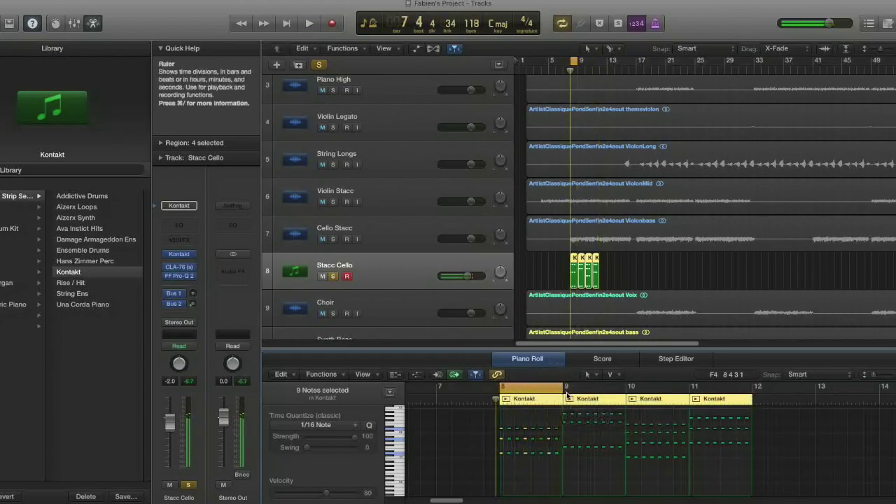
pyautogui.moveTo(558, 464); pyautogui.dragTo(501, 422)
pyautogui.press('space')
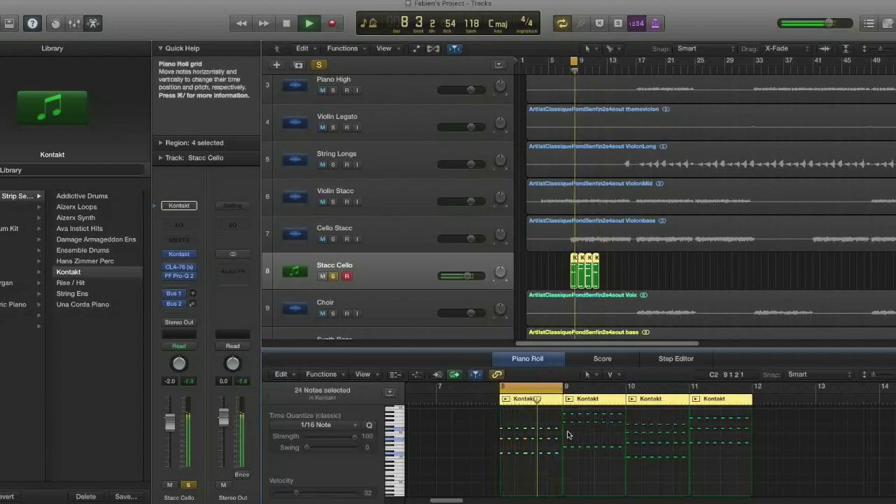
pyautogui.press('space')
# Step: Replace the notes in bars 9 to 11 with copies of bar 8's accented chords, moved to each bar's pitches
pyautogui.scroll(2, 593, 455)
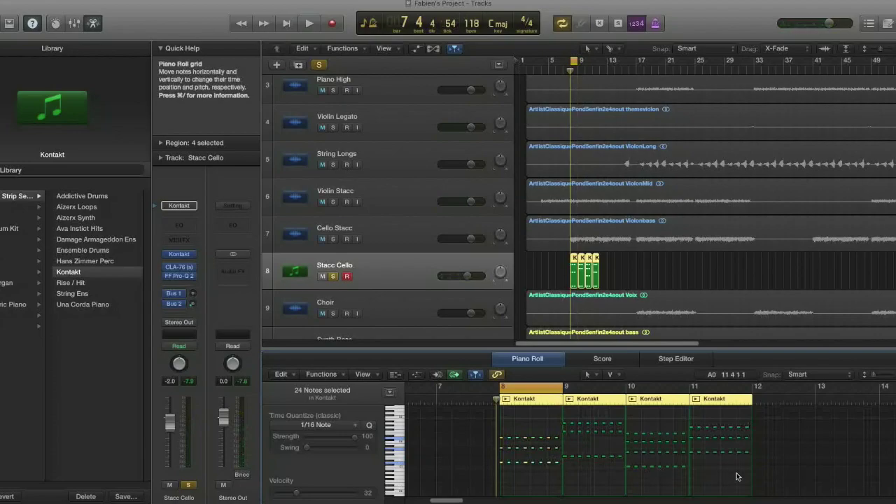
pyautogui.moveTo(750, 483); pyautogui.dragTo(700, 465)
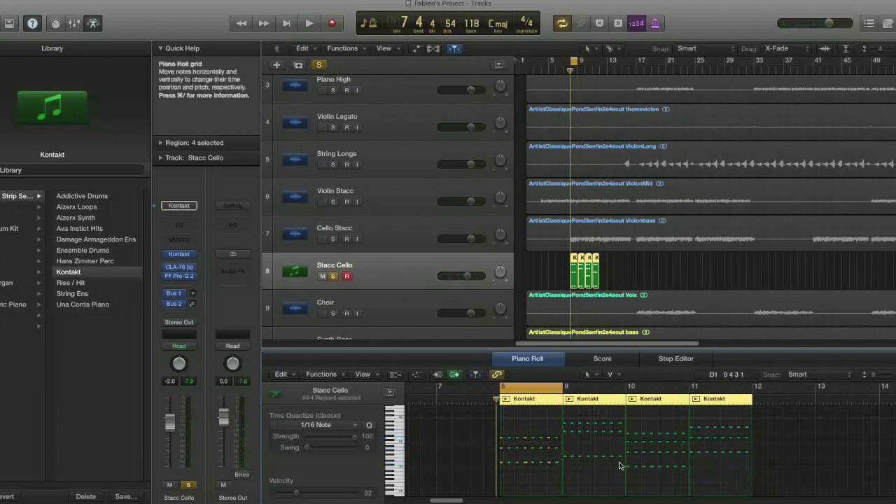
pyautogui.moveTo(621, 465); pyautogui.dragTo(551, 405)
pyautogui.press('Delete')
pyautogui.moveTo(558, 468); pyautogui.dragTo(499, 438)
pyautogui.press('super+z')
pyautogui.moveTo(560, 450); pyautogui.dragTo(754, 412)
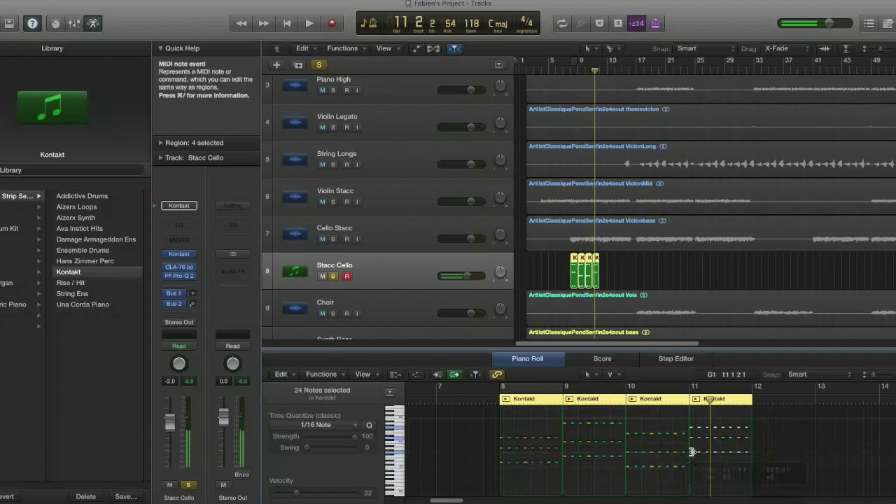
# Step: Extend the cycle range over bars 8 to 11 and play back the accented Stacc Cello pattern
pyautogui.moveTo(509, 386); pyautogui.dragTo(753, 391)
pyautogui.press('space')
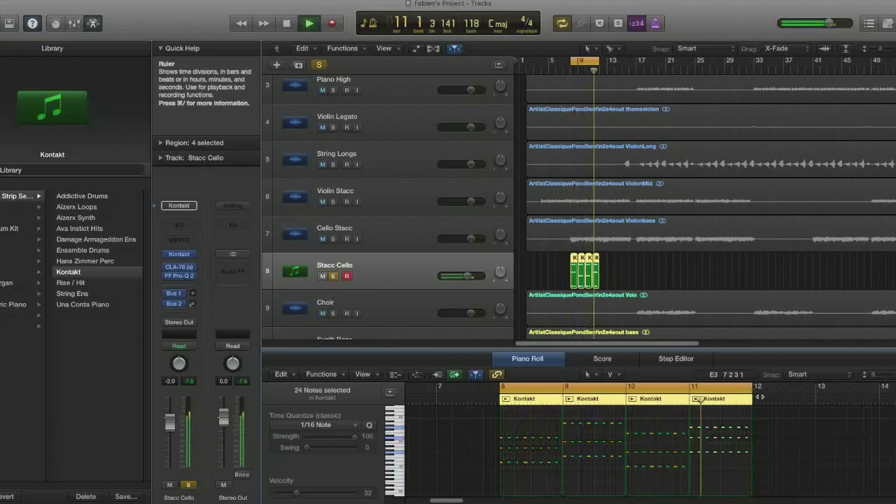
pyautogui.press('space')
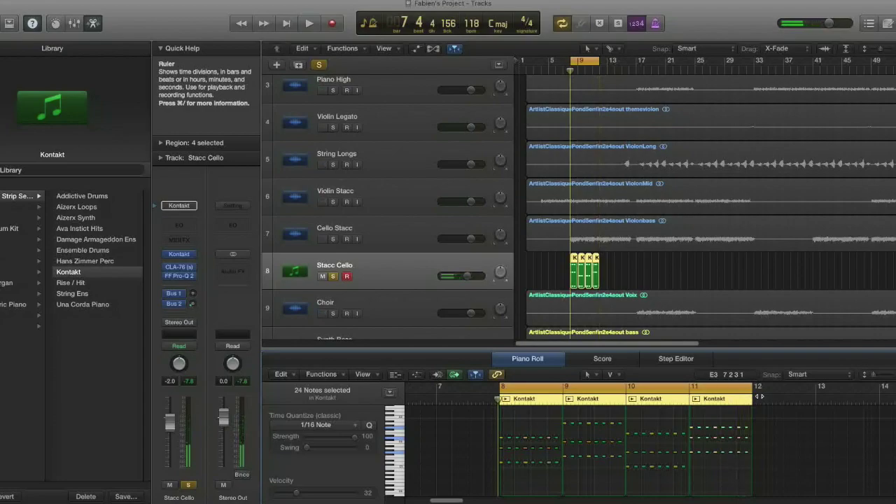
# Step: Copy the four reworked Stacc Cello regions along their track to fill bars 8 to 15, 17 to 32 and 41 to 56
pyautogui.moveTo(620, 266); pyautogui.dragTo(697, 273)
pyautogui.click(568, 272)
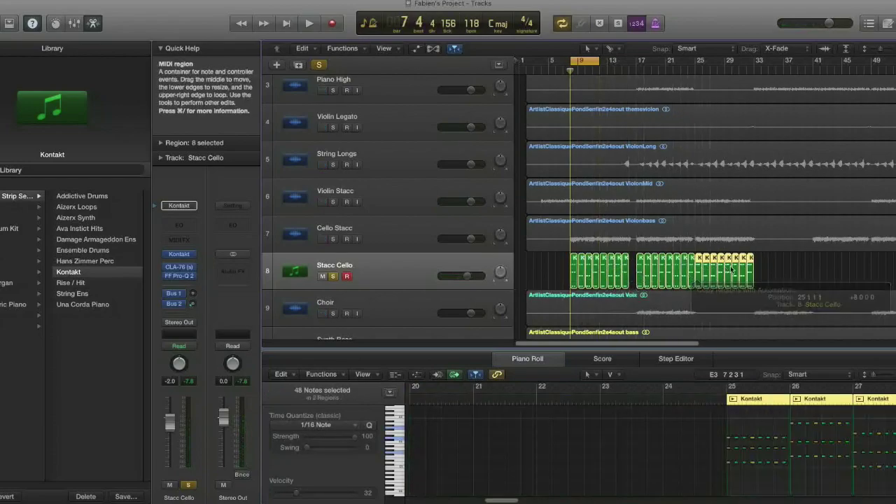
# Step: Solo the Violin Stacc track and play back its original stem from bar 8
pyautogui.click(395, 178)
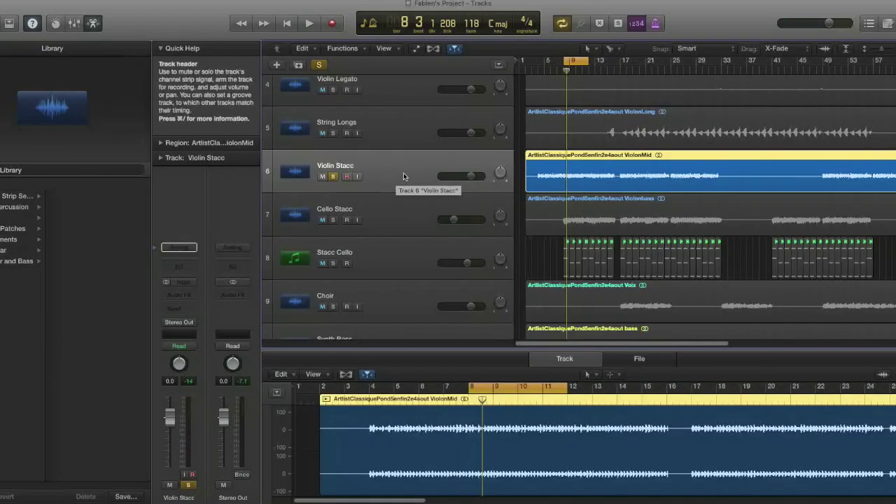
pyautogui.press('space')
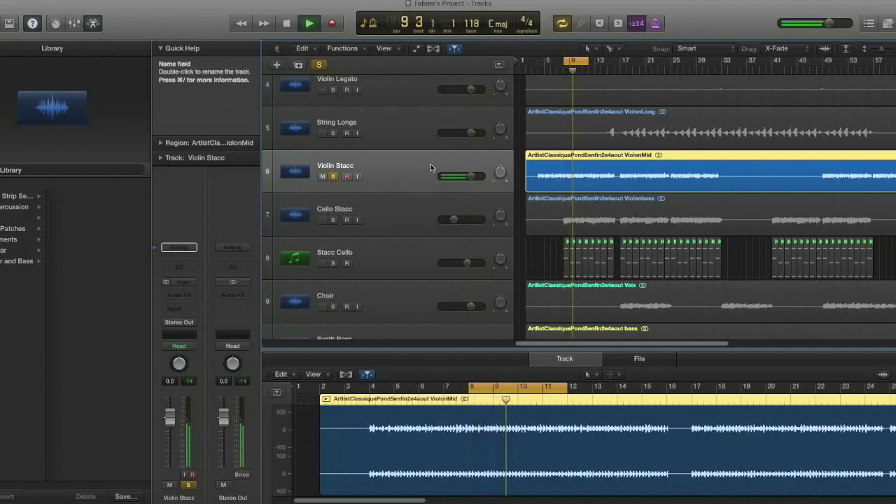
pyautogui.press('space')
pyautogui.scroll(3, 571, 169)
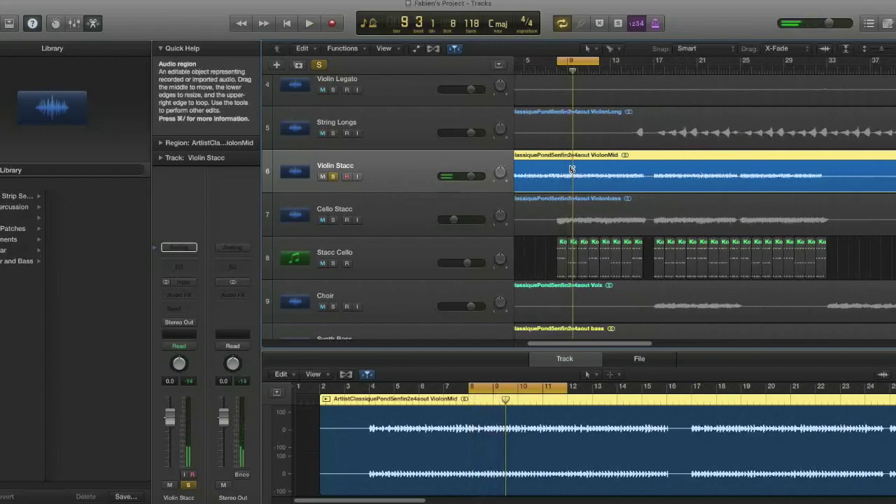
pyautogui.hscroll(-1, 590, 179)
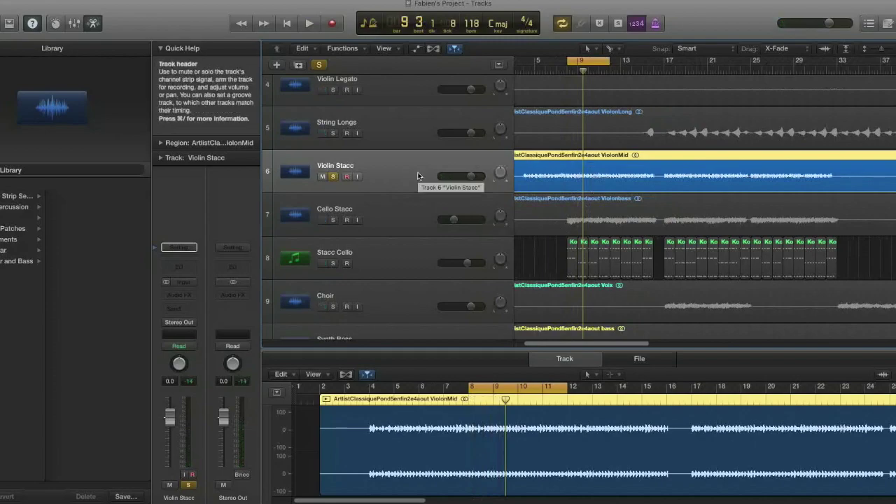
# Step: Create a software instrument track below Violin Stacc and load the Kontakt channel strip setting on it
pyautogui.click(277, 65)
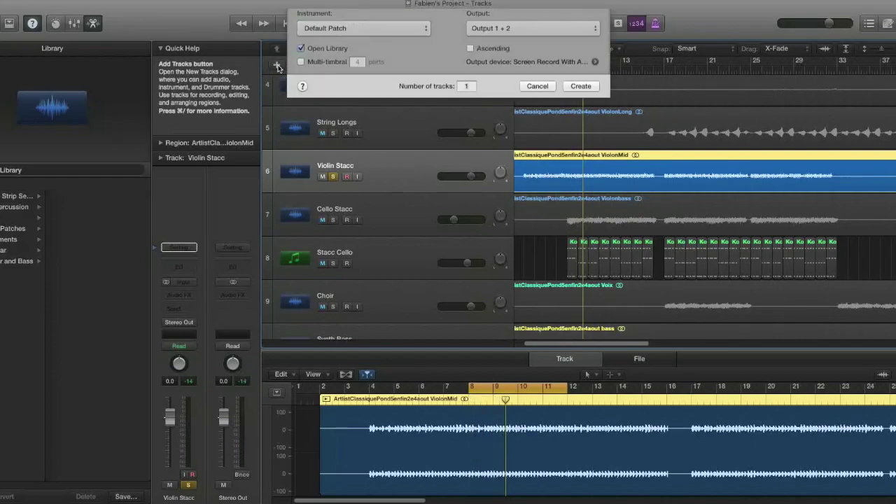
pyautogui.click(582, 166)
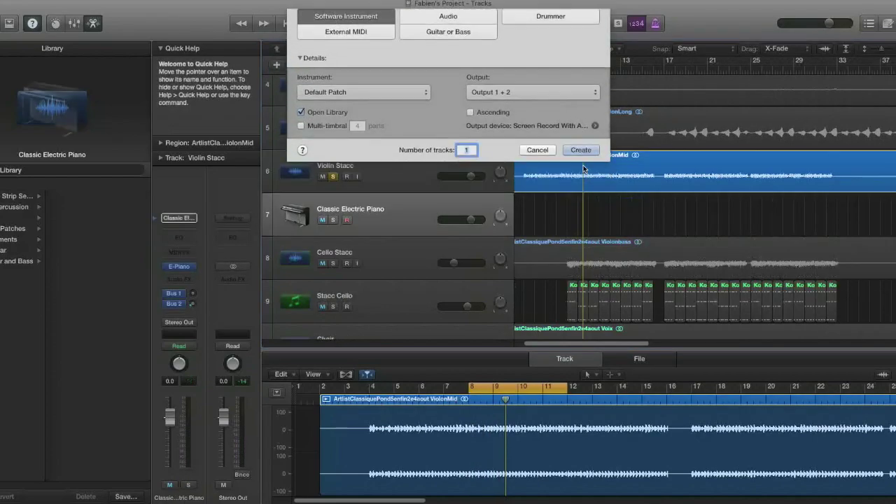
pyautogui.click(179, 218)
pyautogui.click(194, 379)
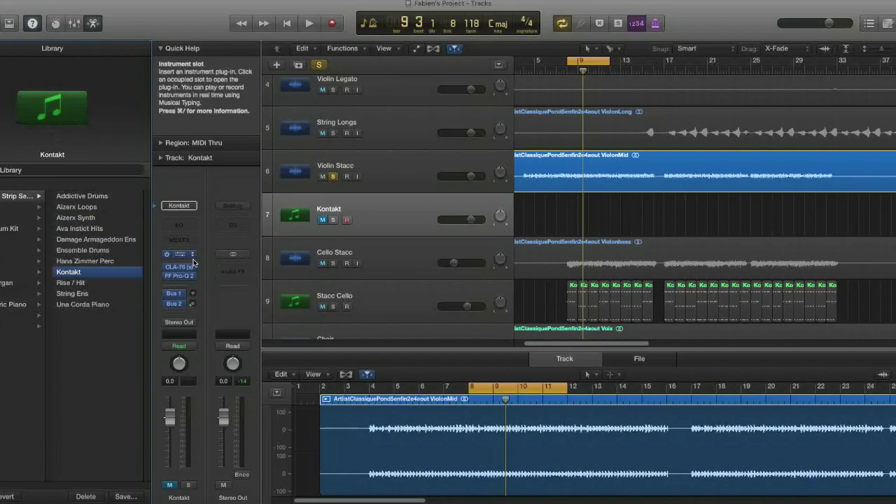
# Step: Load Violin Ensemble.nki from the VSL Strings of the Kontakt Factory Library into the new track's Kontakt instrument
pyautogui.click(181, 255)
pyautogui.scroll(-5, 81, 271)
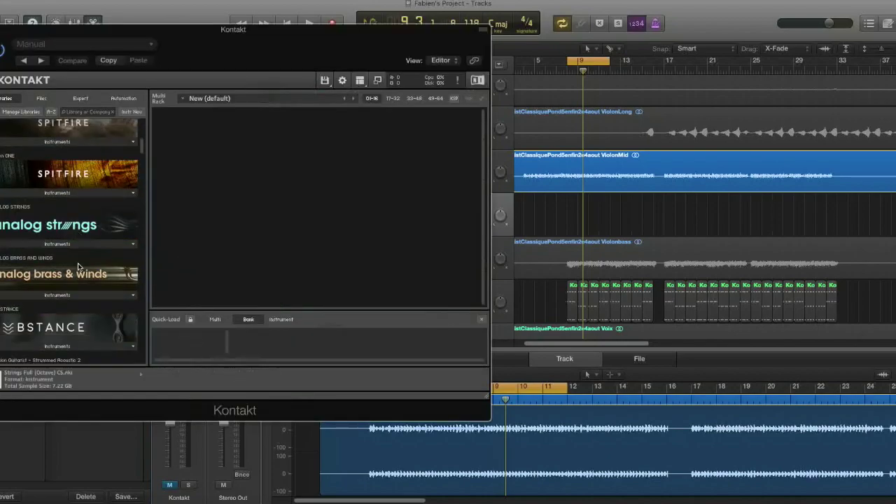
pyautogui.scroll(-3, 80, 273)
pyautogui.scroll(-4, 79, 275)
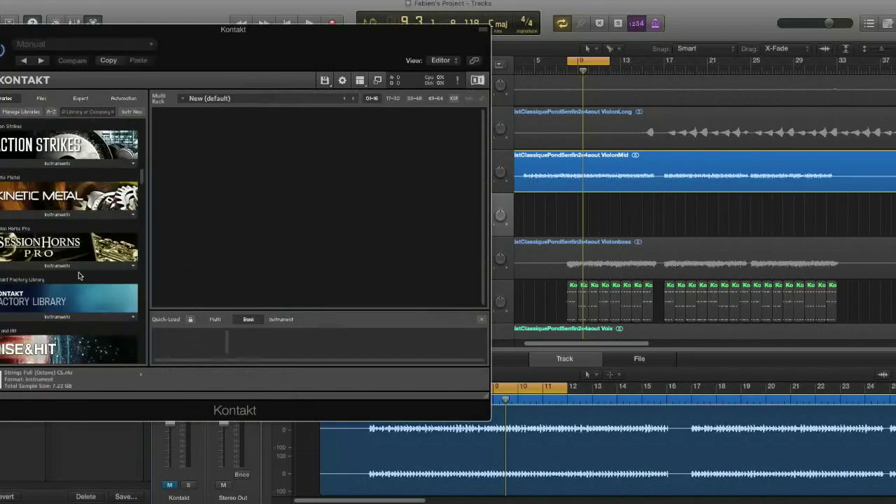
pyautogui.click(52, 249)
pyautogui.scroll(-1, 41, 280)
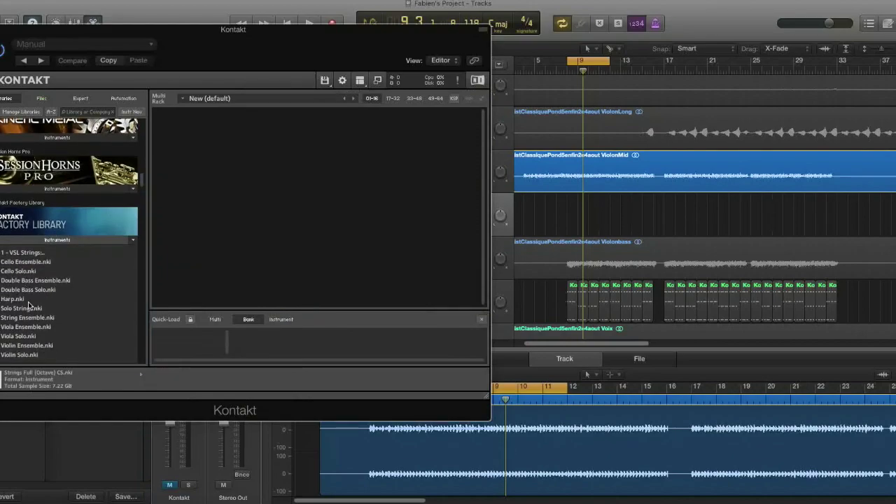
pyautogui.doubleClick(26, 346)
pyautogui.click(197, 262)
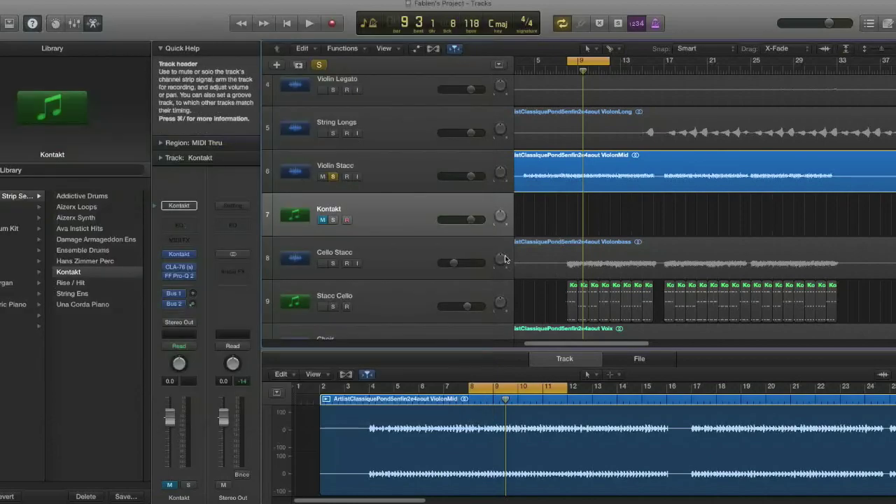
# Step: Copy the four Stacc Cello regions in bars 8 to 11 onto the new Kontakt track at the same position
pyautogui.scroll(-2, 560, 277)
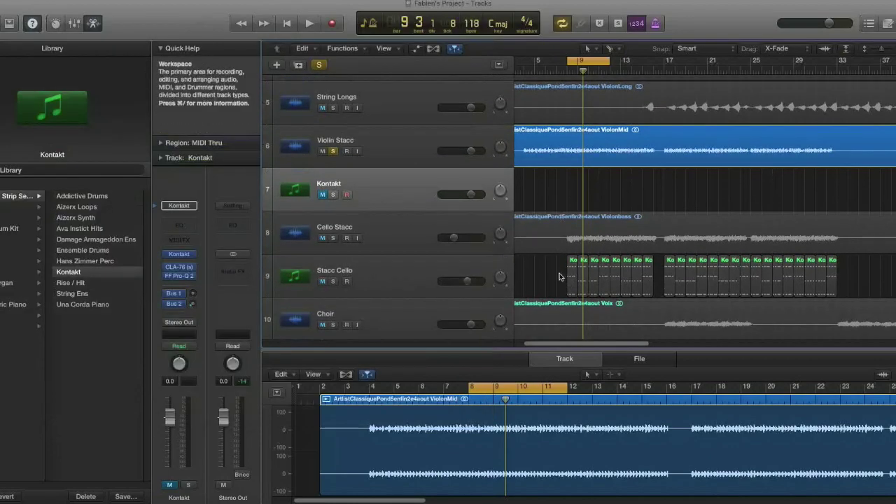
pyautogui.moveTo(567, 278); pyautogui.dragTo(571, 193)
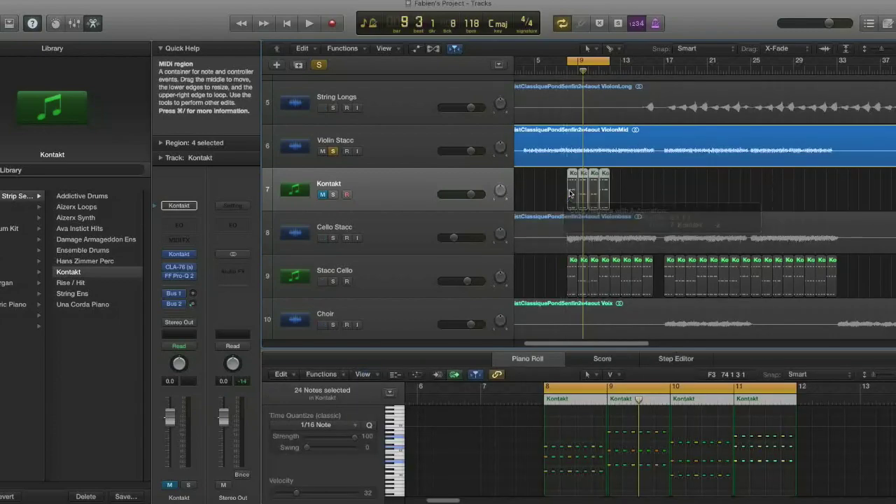
# Step: Unmute, solo and record-enable the Kontakt track, unsolo Violin Stacc, and play back the copied regions
pyautogui.click(332, 195)
pyautogui.click(322, 194)
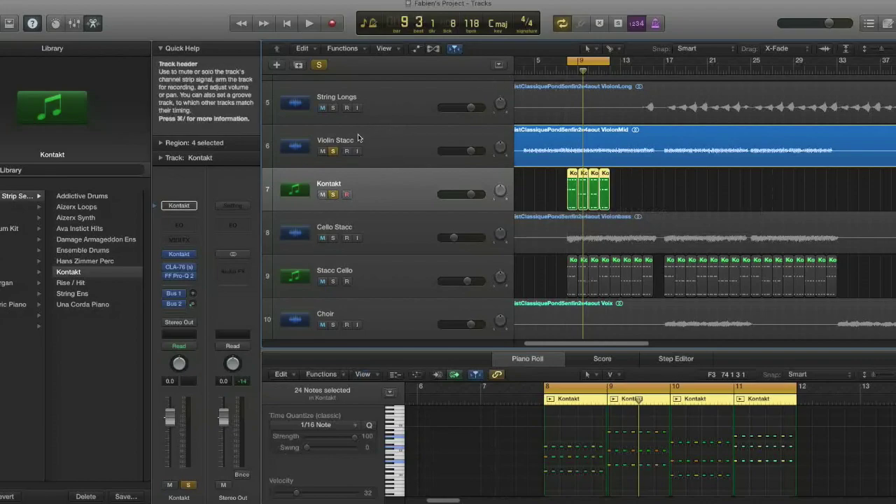
pyautogui.click(332, 151)
pyautogui.click(346, 194)
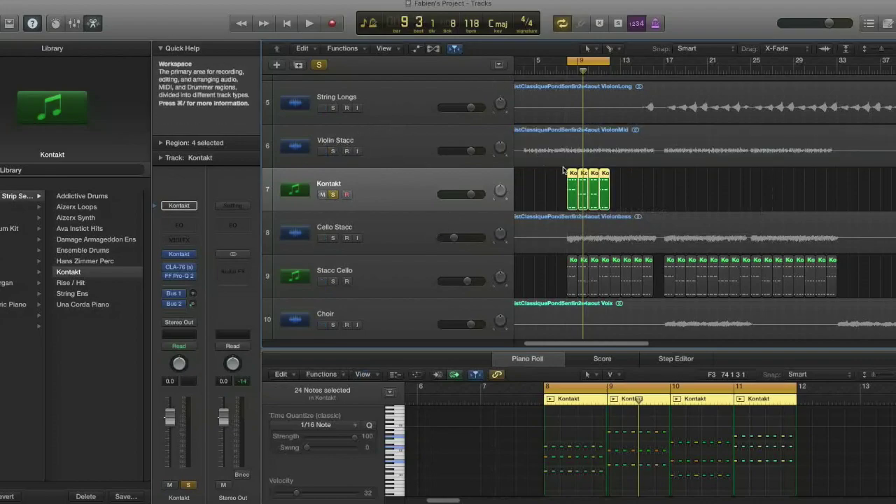
pyautogui.press('space')
pyautogui.press('space')
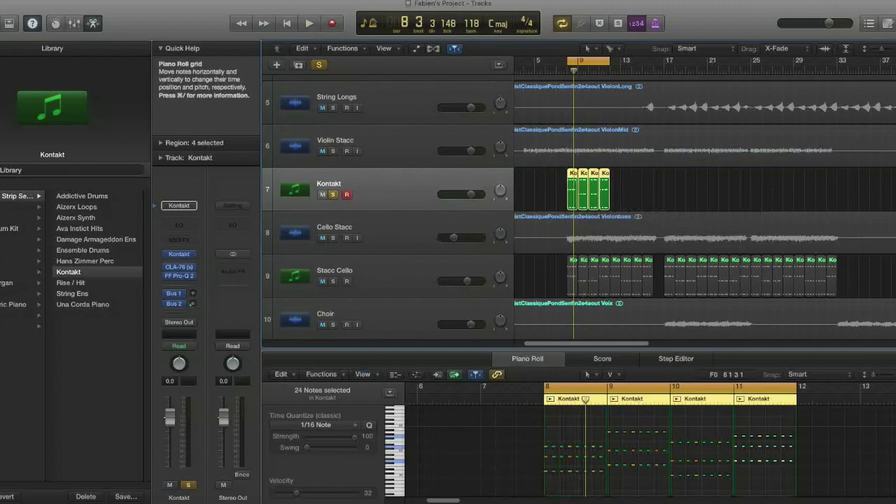
# Step: Transpose all notes in the four Kontakt regions up two octaves and play them back
pyautogui.moveTo(793, 493); pyautogui.dragTo(509, 416)
pyautogui.scroll(3, 557, 441)
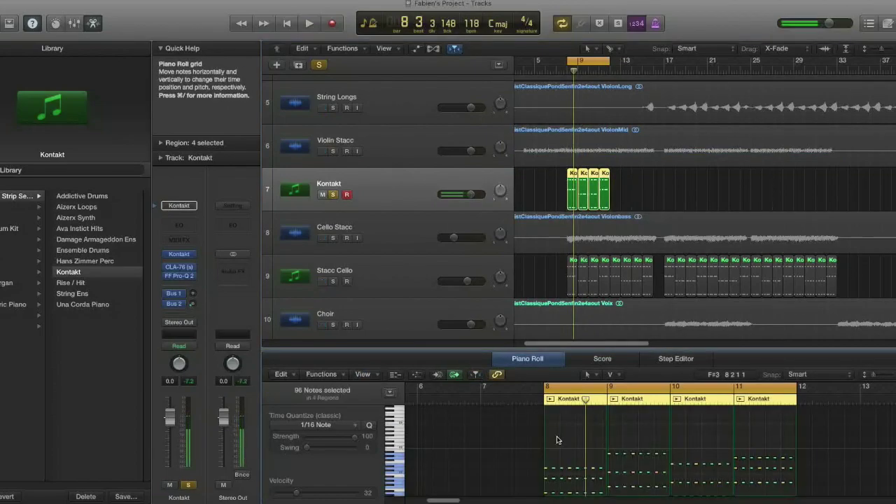
pyautogui.moveTo(547, 495); pyautogui.dragTo(548, 441)
pyautogui.press('space')
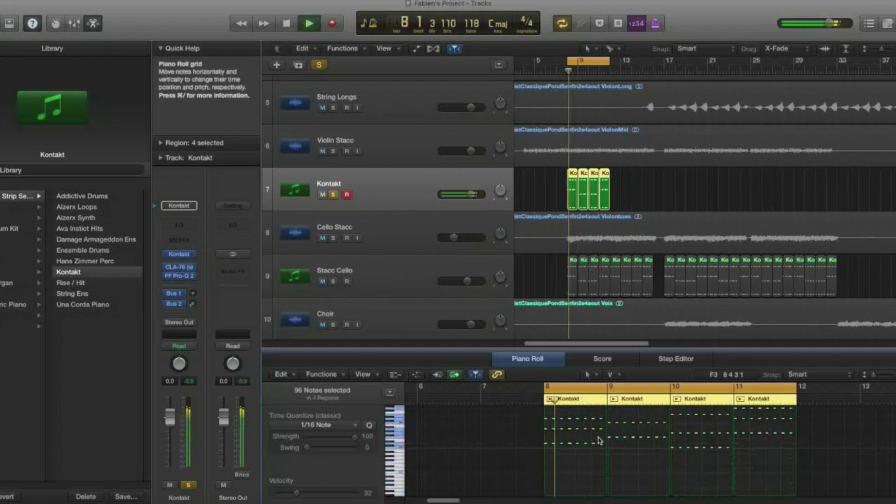
pyautogui.scroll(2, 644, 452)
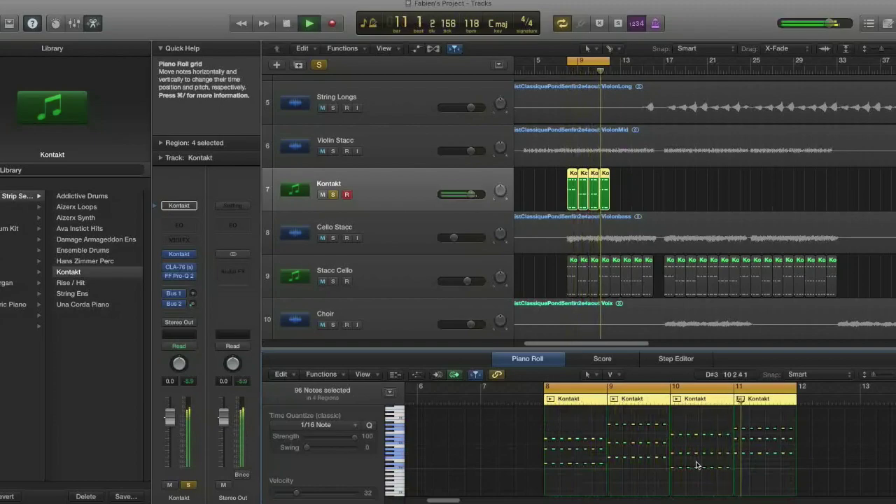
pyautogui.press('space')
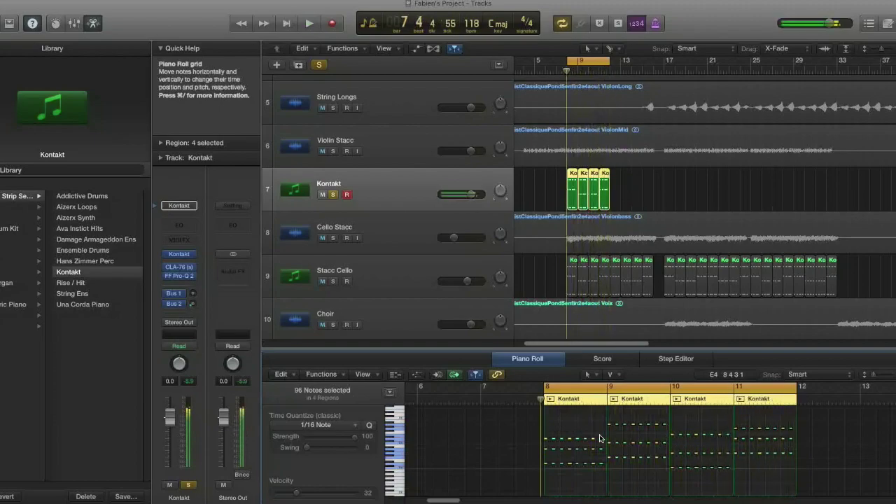
# Step: Copy the top row of eight notes in the bar 8 Kontakt region three semitones up to F4 and play it back
pyautogui.press('super+Right')
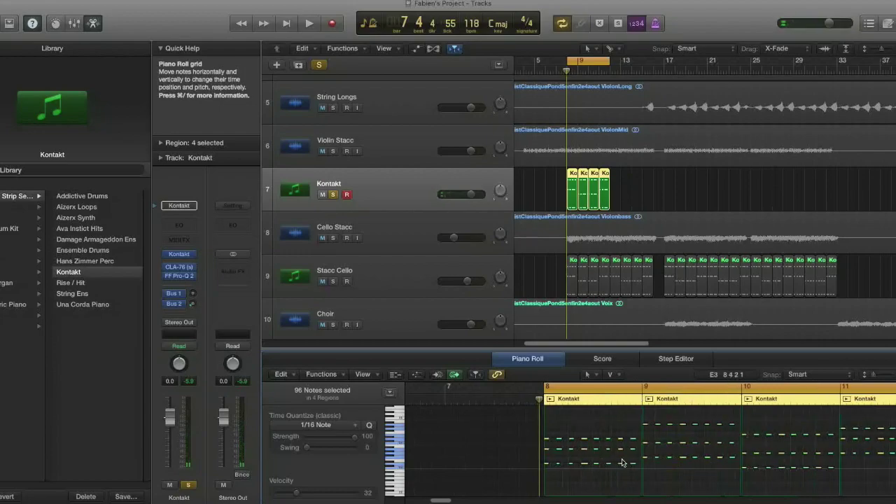
pyautogui.click(547, 441)
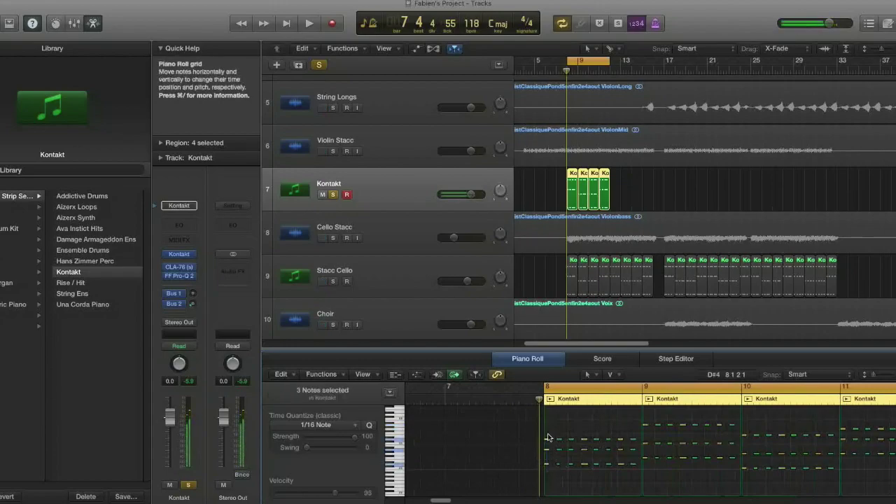
pyautogui.moveTo(544, 423); pyautogui.dragTo(647, 451)
pyautogui.click(630, 437)
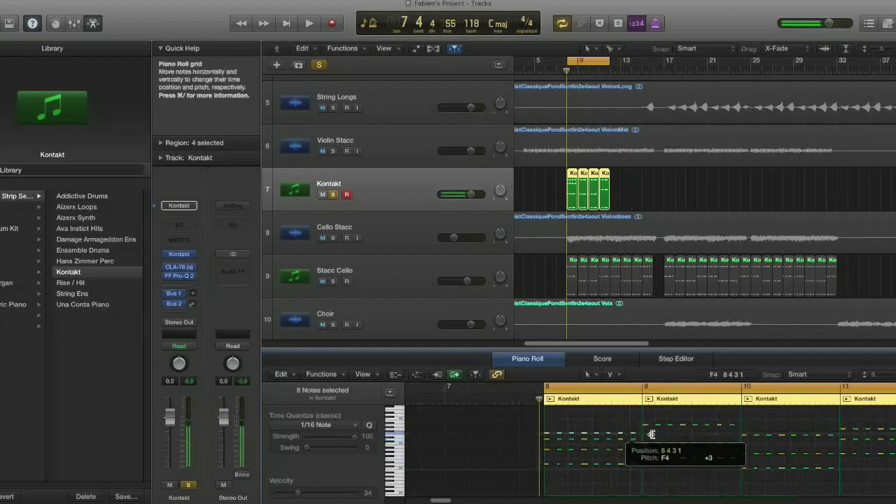
pyautogui.press('space')
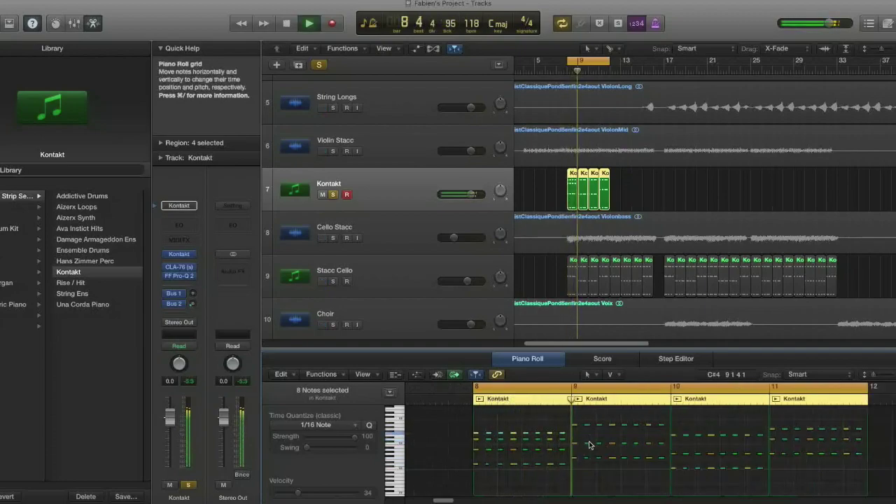
# Step: Add a copied row of eight notes between the top and middle rows of the bar 9 Kontakt region and play it back
pyautogui.press('space')
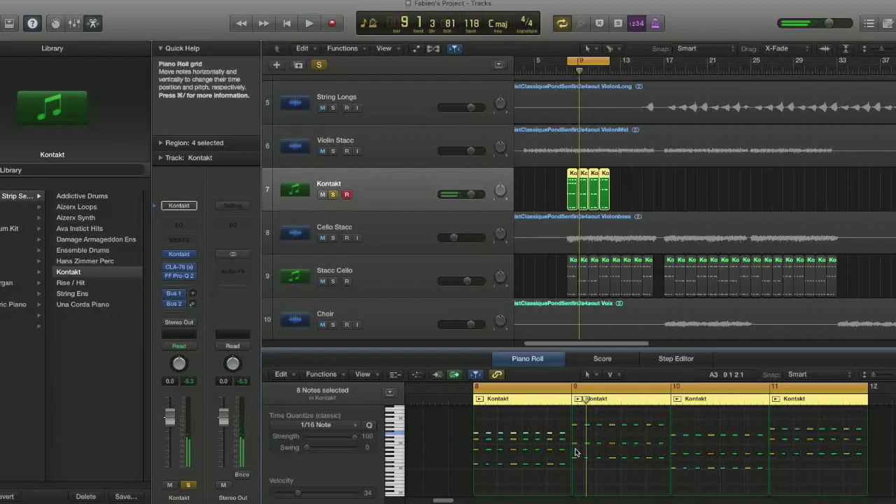
pyautogui.moveTo(575, 453); pyautogui.dragTo(669, 441)
pyautogui.click(663, 459)
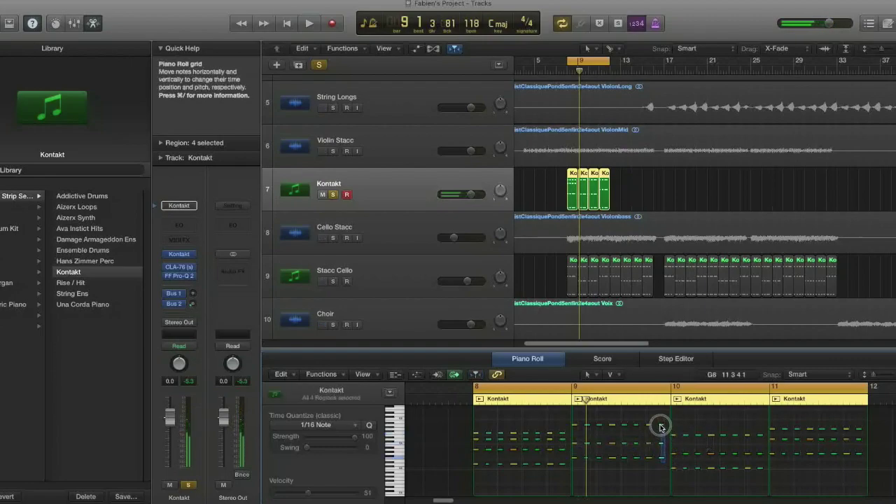
pyautogui.moveTo(660, 455); pyautogui.dragTo(574, 435)
pyautogui.press('space')
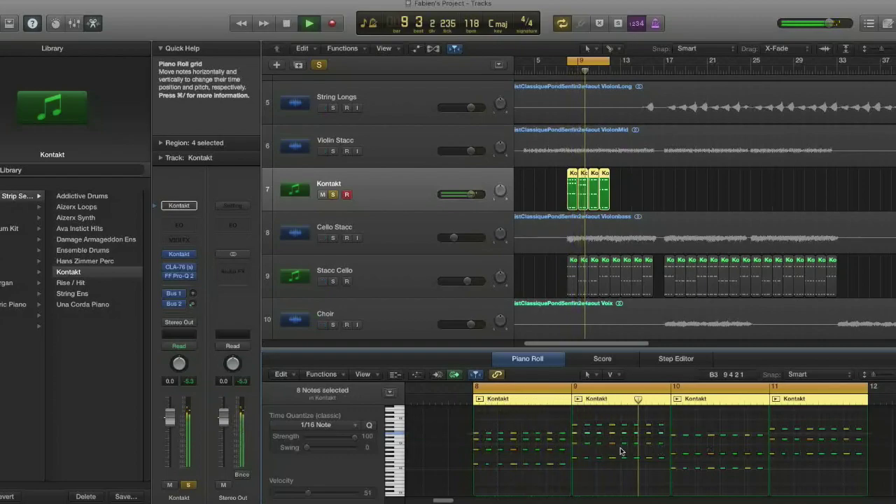
# Step: Add a copied row of eight notes between the top and middle rows of the bar 10 Kontakt region
pyautogui.press('space')
pyautogui.click(674, 458)
pyautogui.moveTo(673, 452); pyautogui.dragTo(759, 446)
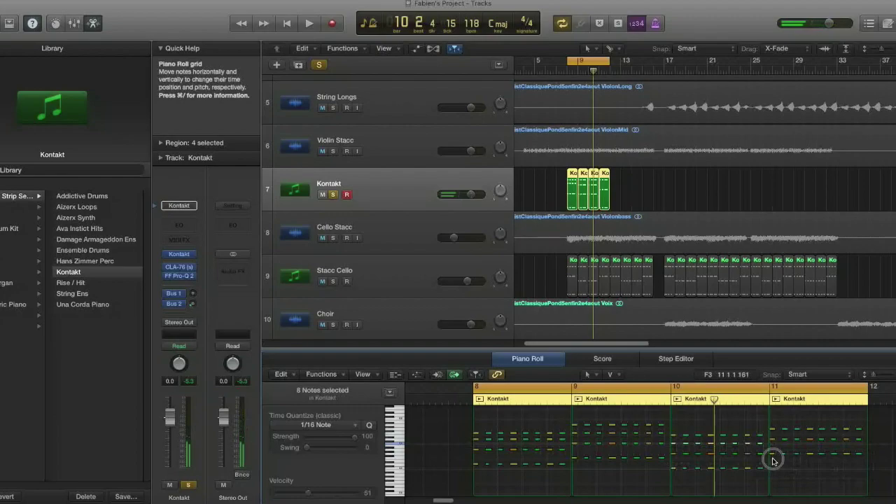
# Step: Add a copied row of eight notes between the two lowest rows of the bar 11 Kontakt region and play it back
pyautogui.click(773, 448)
pyautogui.click(774, 429)
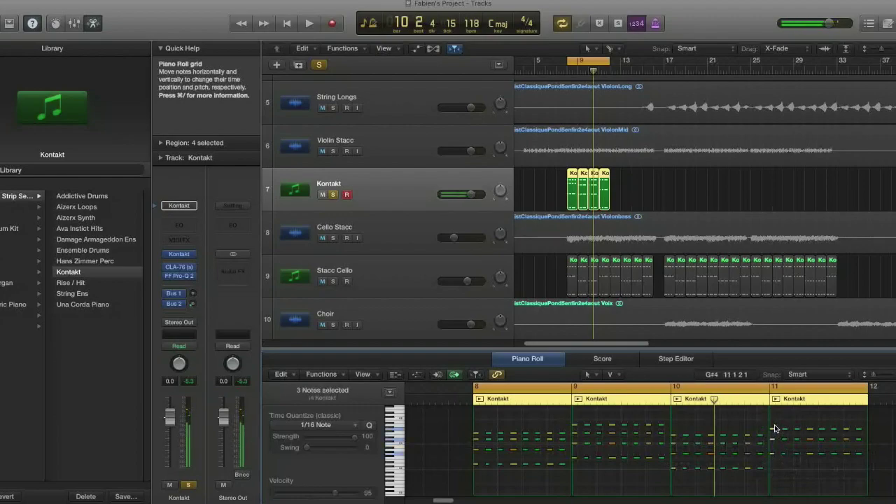
pyautogui.moveTo(772, 427); pyautogui.dragTo(868, 441)
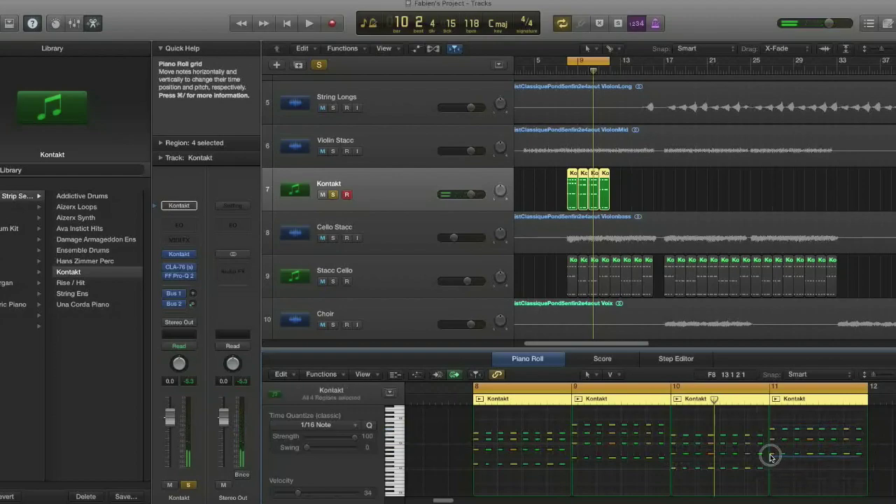
pyautogui.moveTo(772, 459); pyautogui.dragTo(860, 446)
pyautogui.press('space')
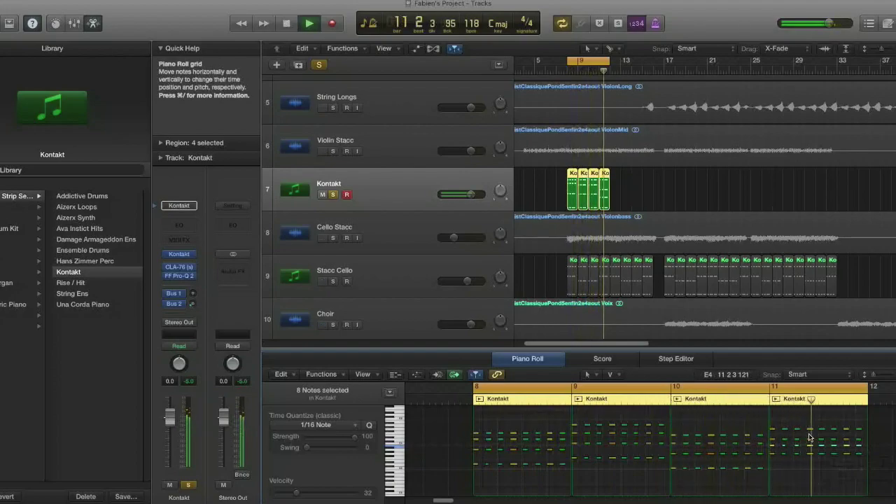
pyautogui.press('space')
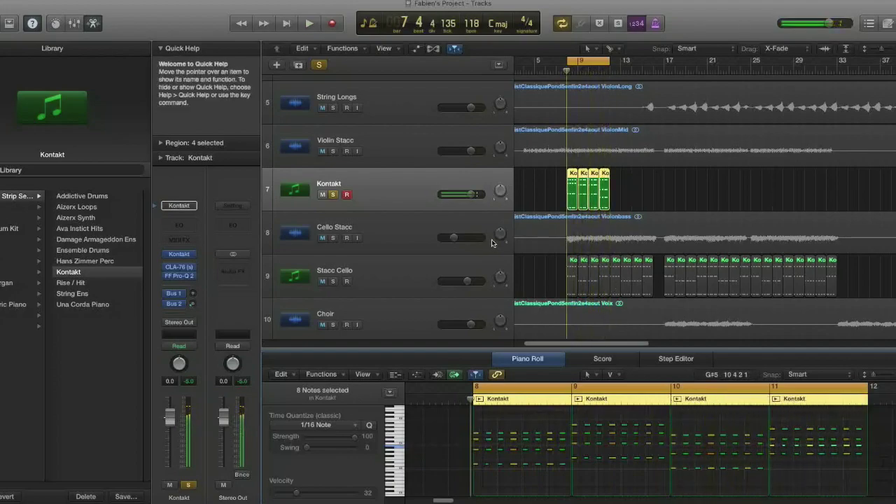
# Step: Solo the Stacc Cello track as well and play it back together with the Kontakt track
pyautogui.click(383, 292)
pyautogui.click(444, 267)
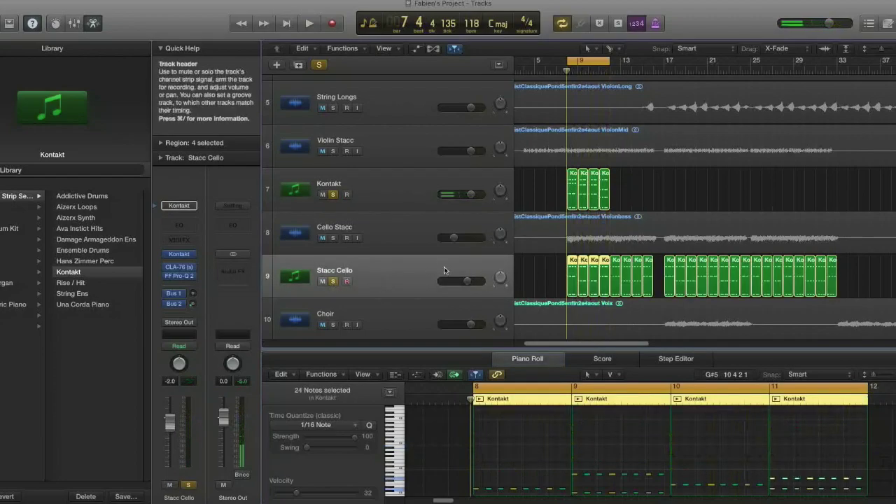
pyautogui.press('space')
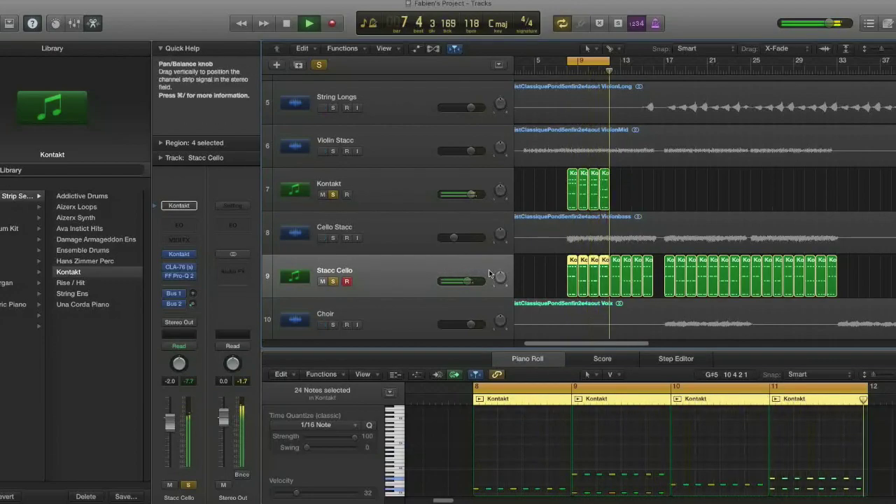
pyautogui.press('space')
# Step: Duplicate the Kontakt track with its instrument settings as a new empty track directly below it
pyautogui.scroll(-3, 575, 448)
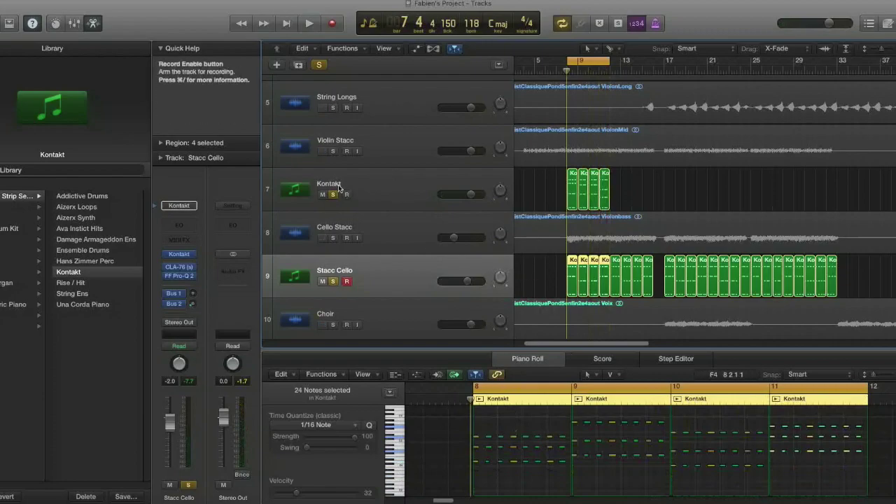
pyautogui.scroll(2, 551, 446)
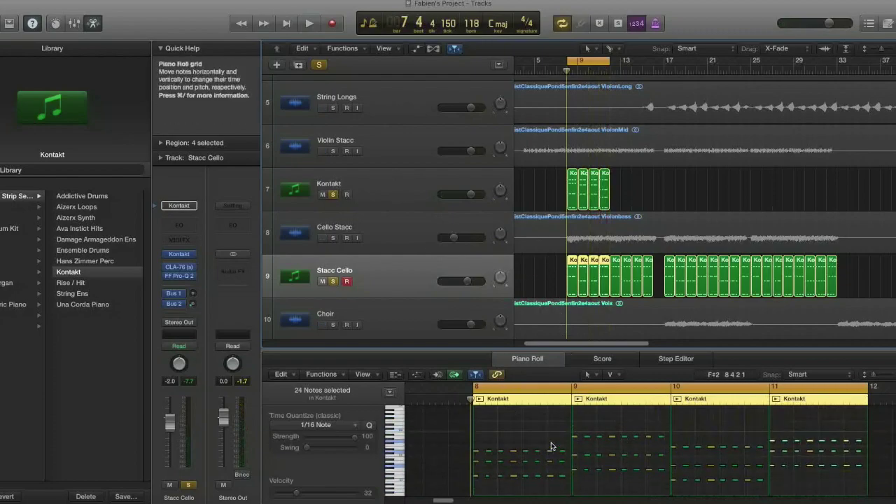
pyautogui.scroll(3, 557, 460)
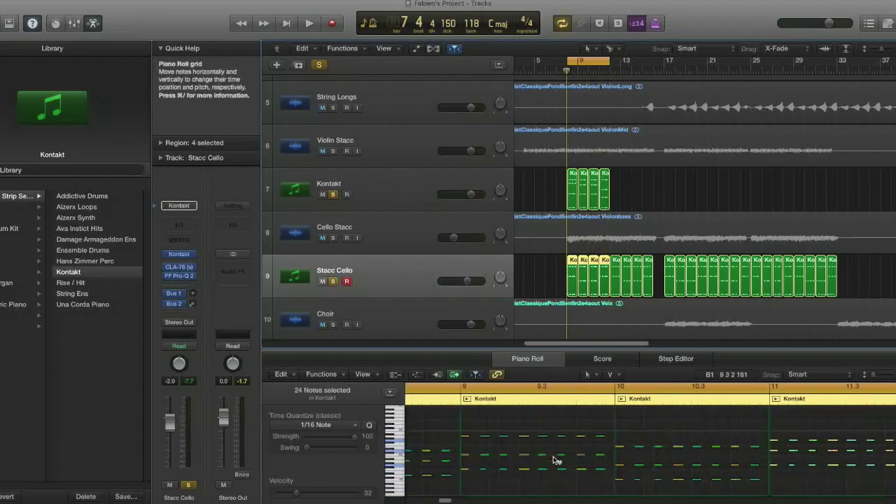
pyautogui.hscroll(-5, 556, 460)
pyautogui.scroll(-3, 560, 460)
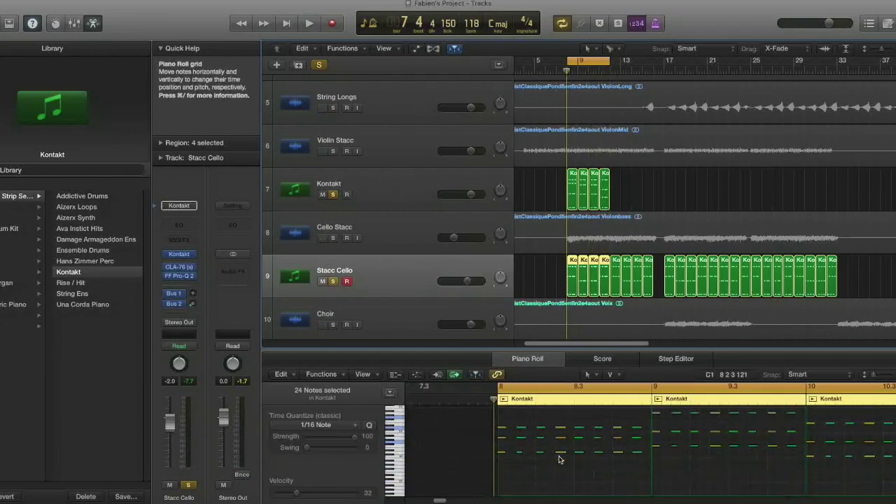
pyautogui.click(394, 185)
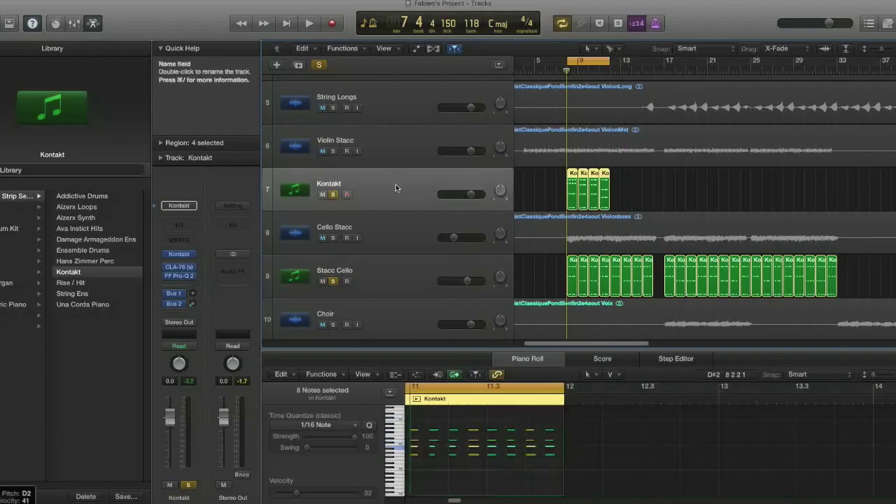
pyautogui.press('super+d')
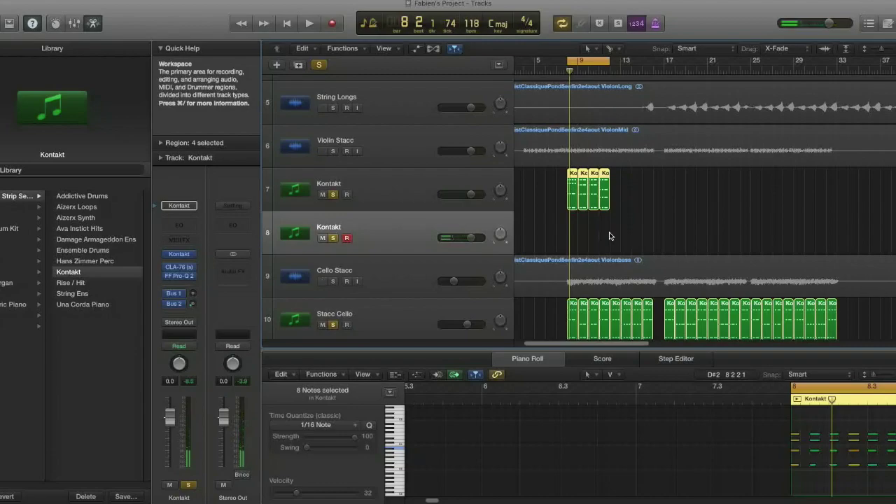
# Step: Record a short note phrase in bar 8 on the duplicated Kontakt track and play it back
pyautogui.press('r')
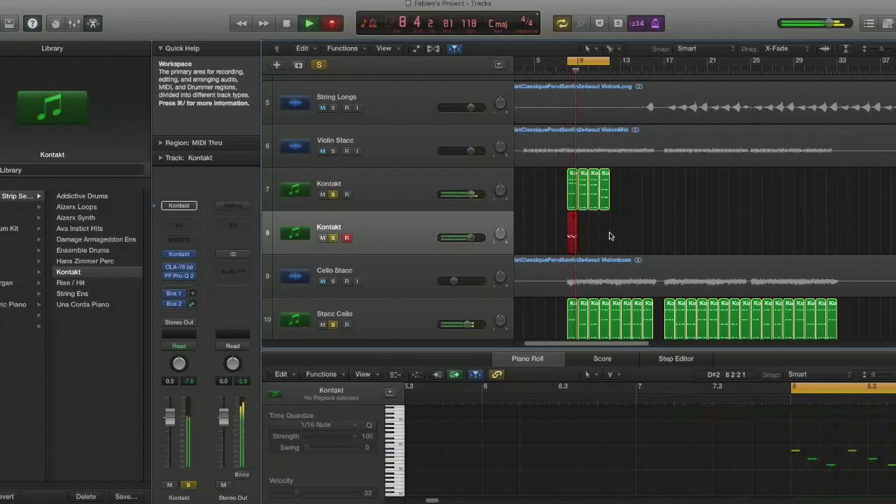
pyautogui.press('space')
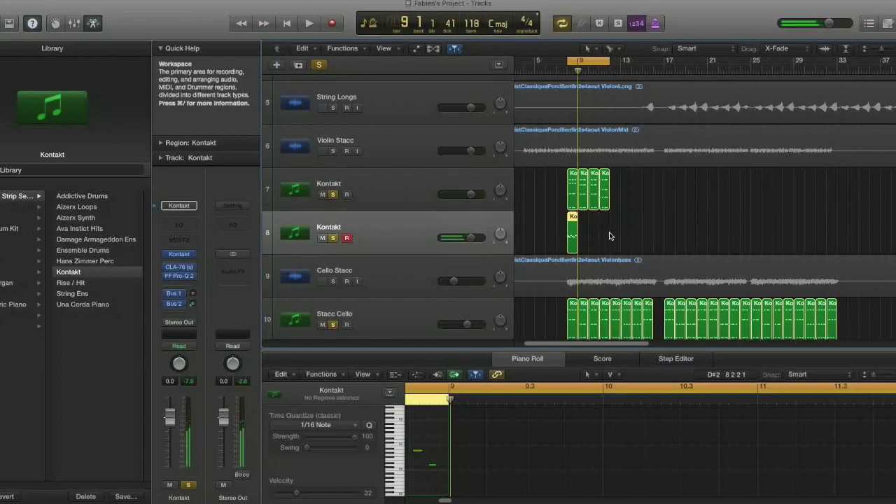
pyautogui.press('space')
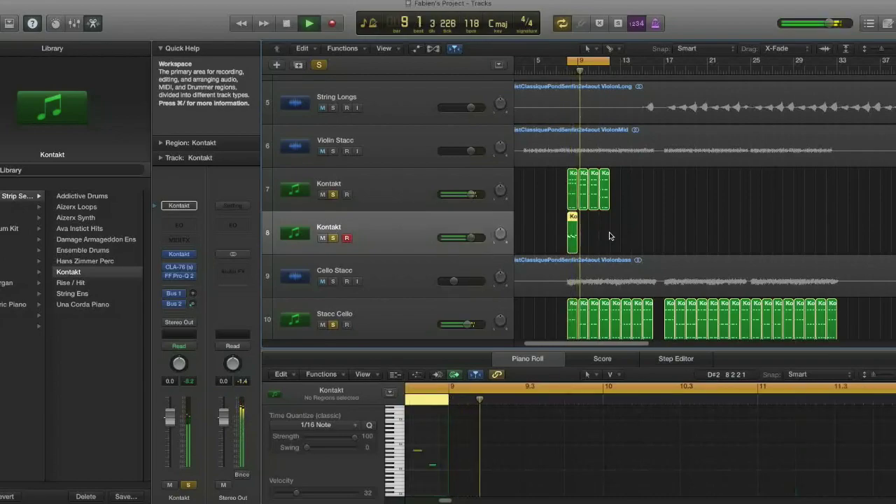
pyautogui.press('space')
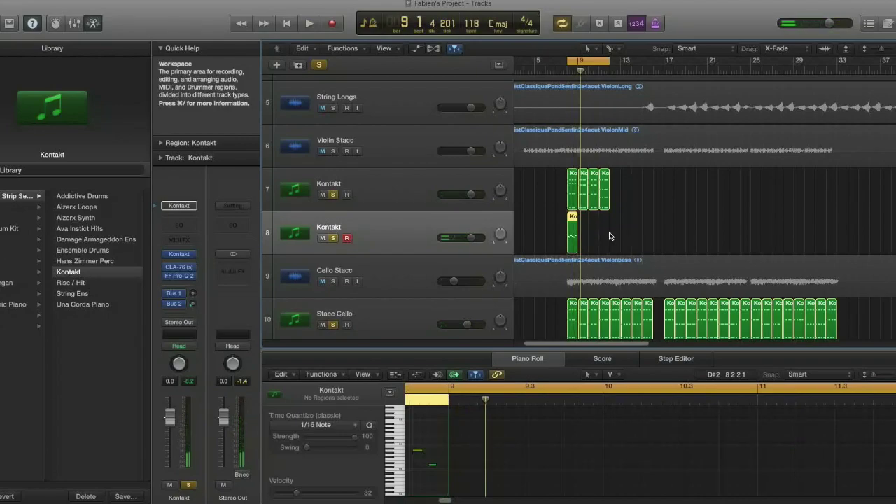
# Step: Record a matching phrase in bar 9 on the duplicated Kontakt track and select both recorded regions
pyautogui.click(609, 236)
pyautogui.press('space')
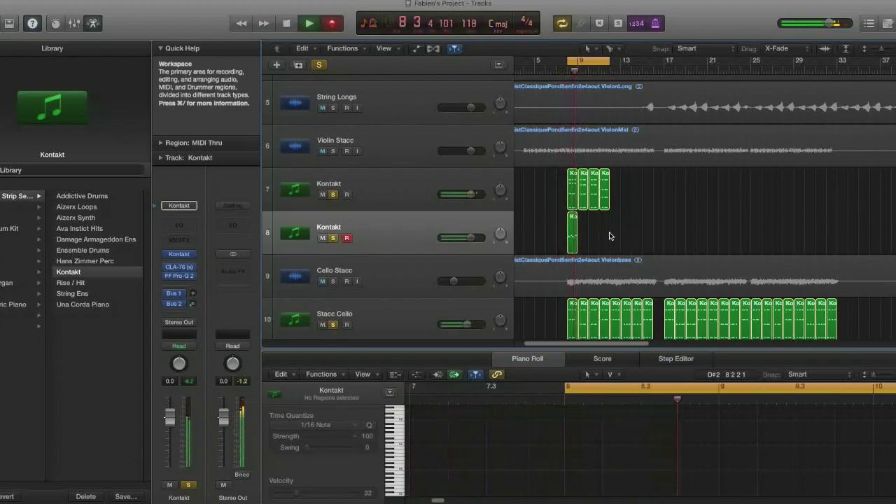
pyautogui.press('r')
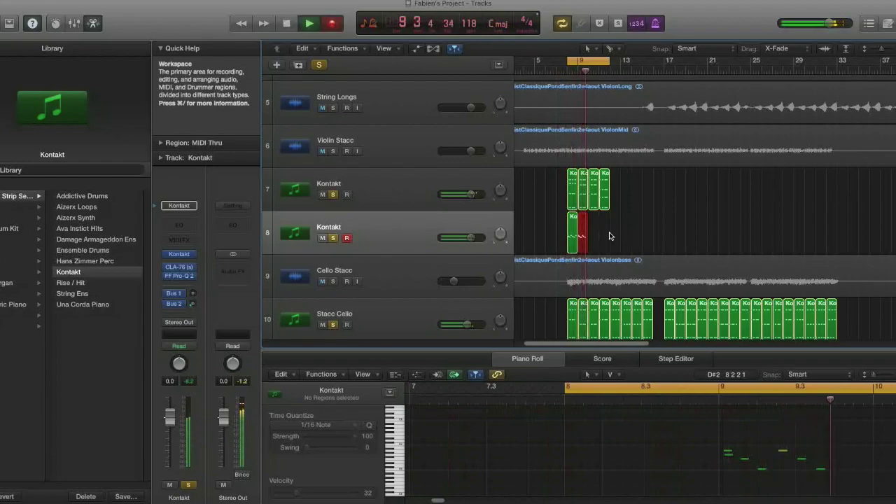
pyautogui.press('space')
pyautogui.moveTo(613, 238); pyautogui.dragTo(560, 236)
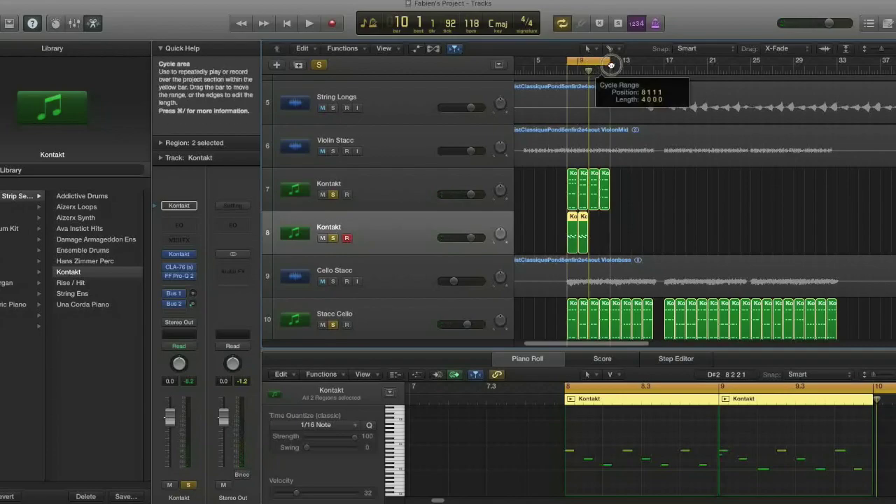
# Step: Shift the four-bar cycle range to start at bar 10 and record the bar 10 phrase on the duplicated Kontakt track
pyautogui.moveTo(598, 62); pyautogui.dragTo(622, 62)
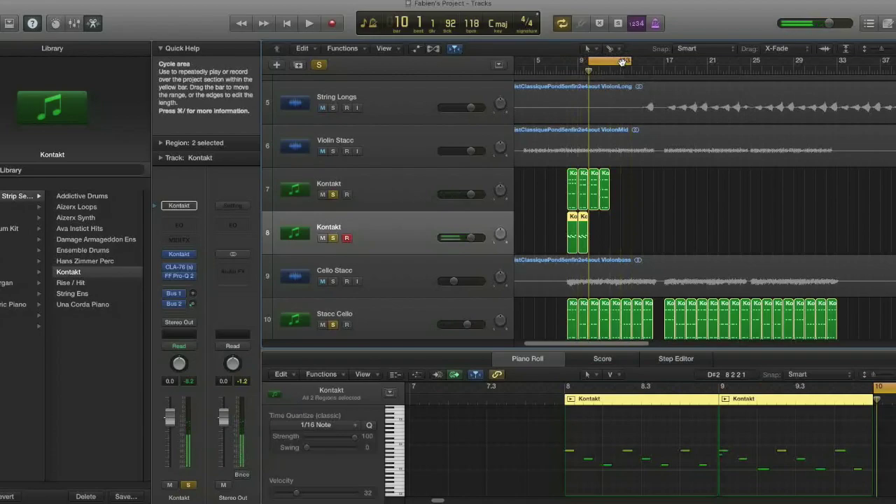
pyautogui.click(622, 63)
pyautogui.press('space')
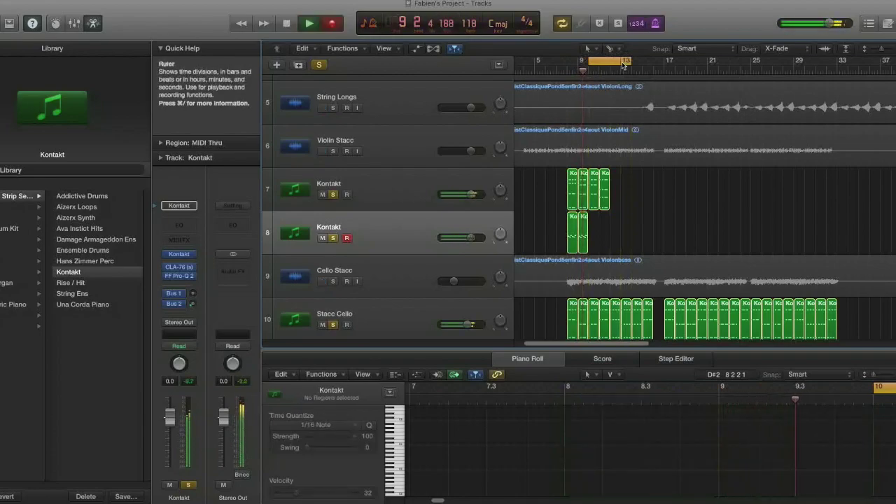
pyautogui.press('r')
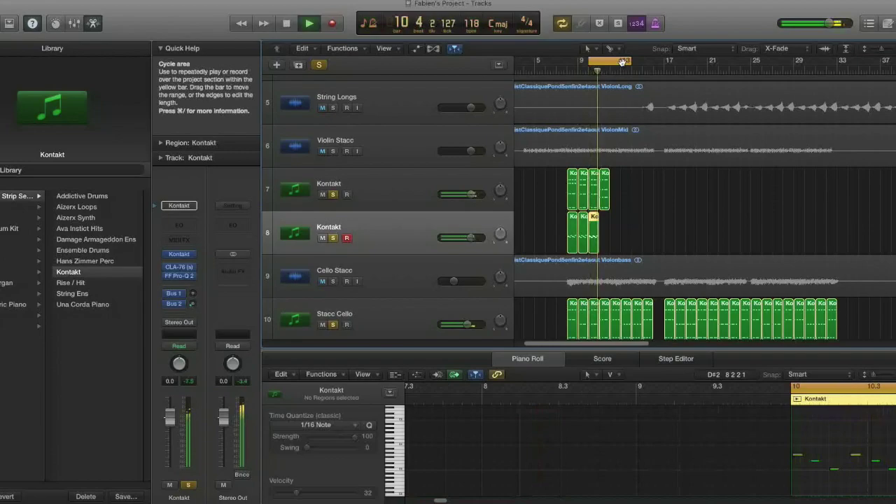
pyautogui.press('space')
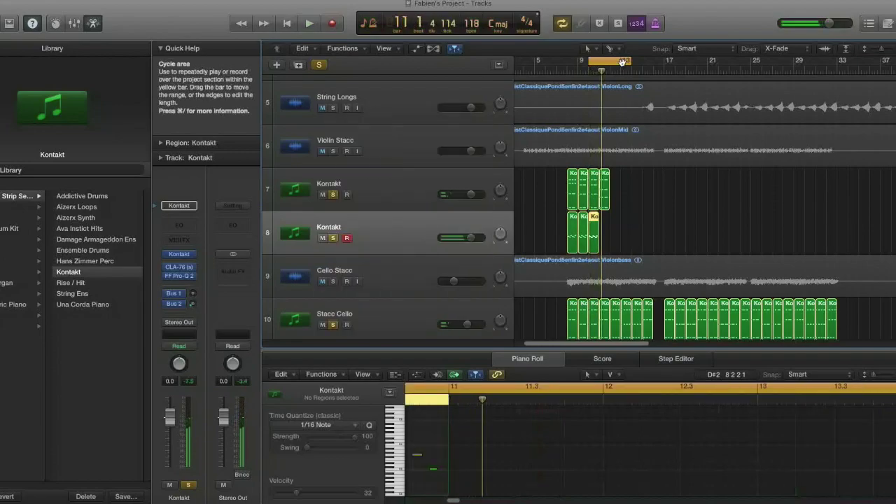
# Step: Record the bar 11 phrase on the duplicated Kontakt track and select all four recorded regions
pyautogui.press('space')
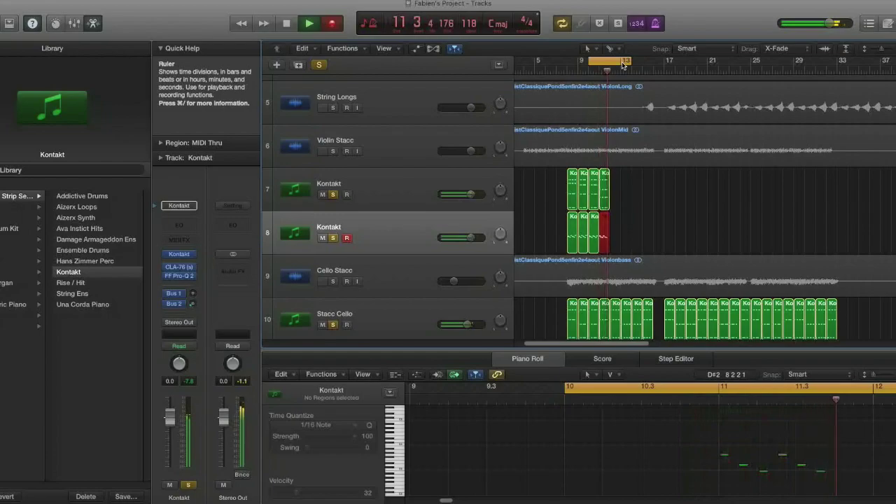
pyautogui.press('space')
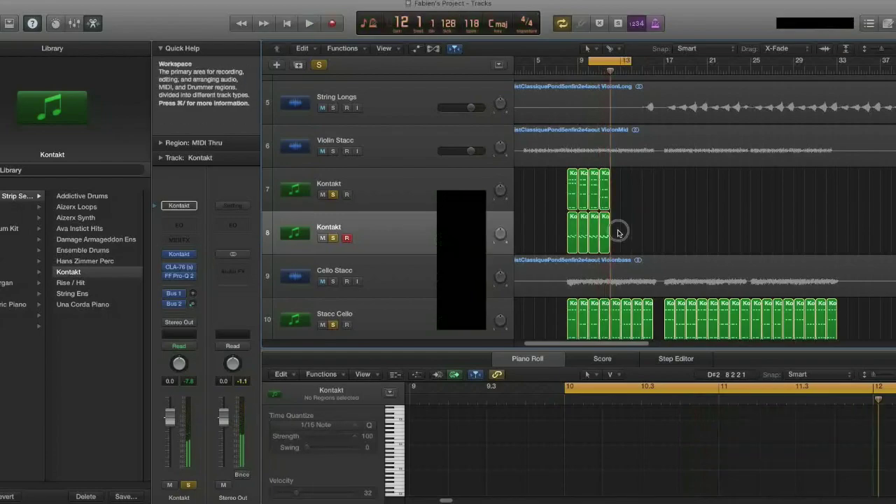
pyautogui.moveTo(618, 234); pyautogui.dragTo(564, 231)
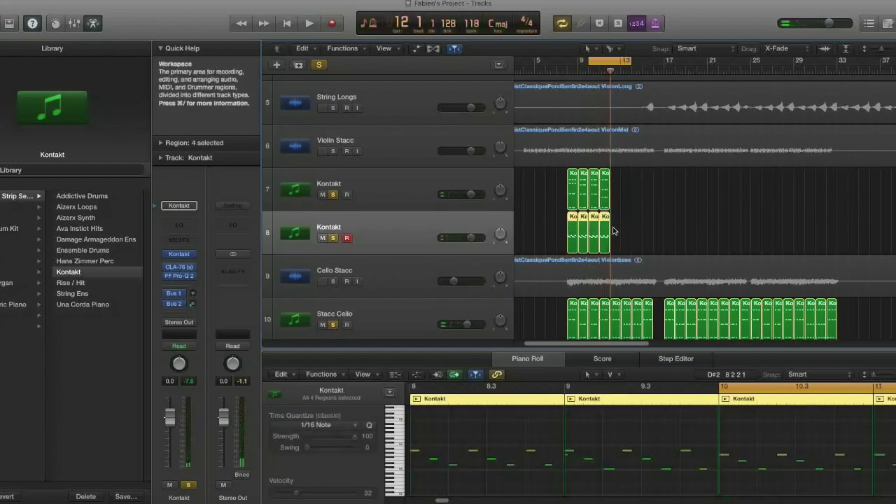
# Step: Select the extra G3 note at the start of bar 9, move the cycle range back to bars 8 to 11 and play it back
pyautogui.scroll(-3, 754, 454)
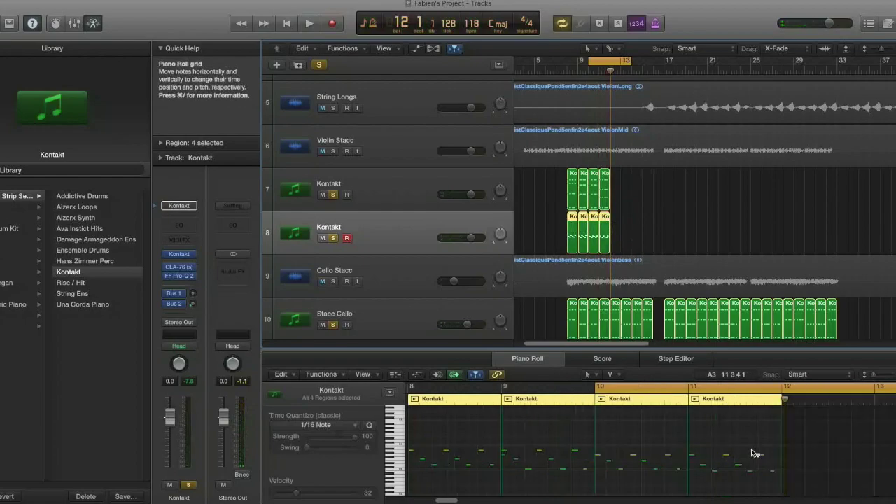
pyautogui.click(502, 456)
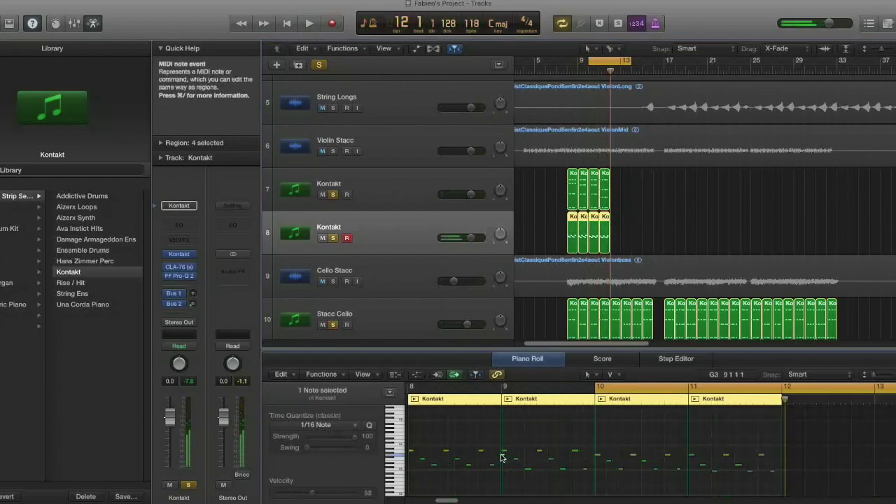
pyautogui.moveTo(596, 387); pyautogui.dragTo(804, 400)
pyautogui.click(443, 390)
pyautogui.press('space')
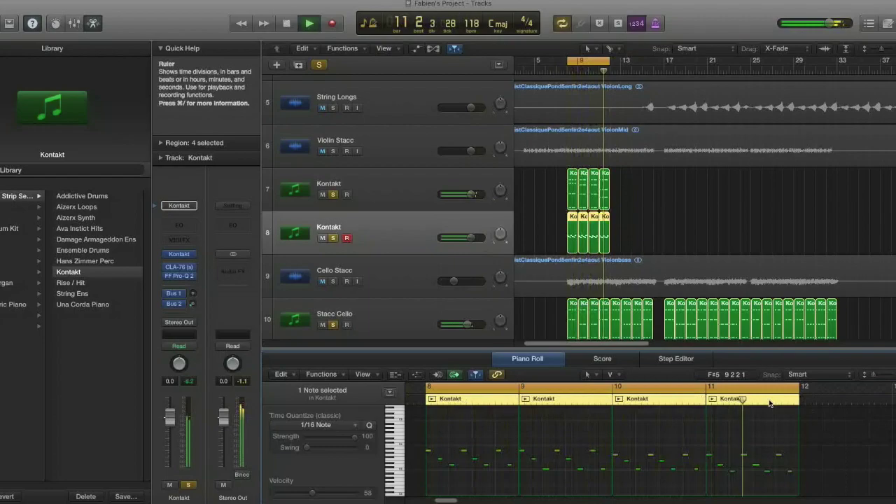
pyautogui.press('space')
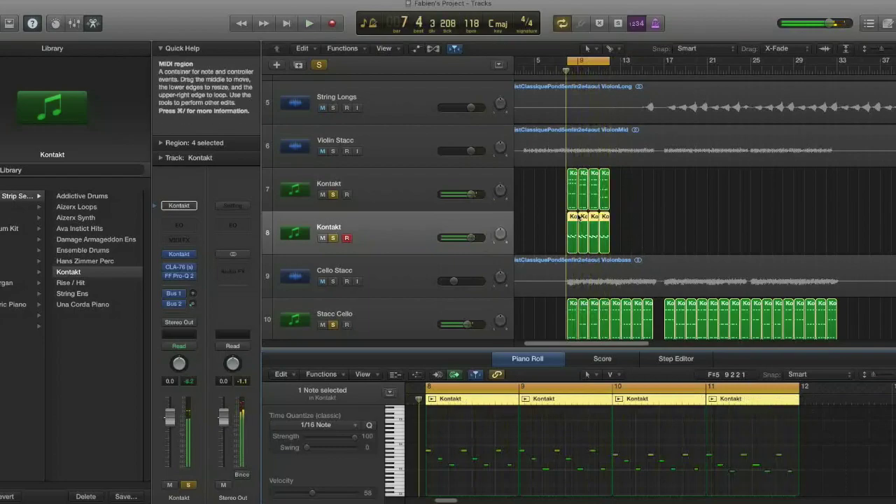
# Step: Rename the duplicated Kontakt track as Violin Arp and the Kontakt track above it as Violin Stacc
pyautogui.doubleClick(329, 225)
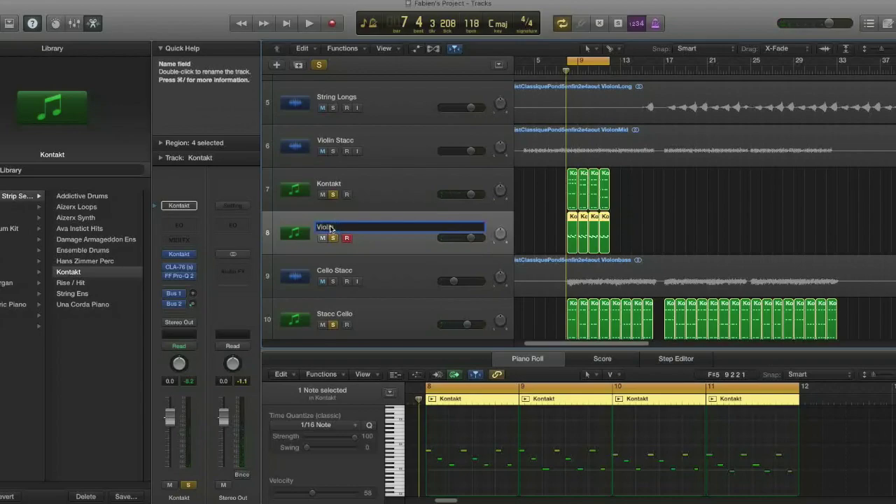
pyautogui.write('Violin Arp')
pyautogui.click(352, 188)
pyautogui.doubleClick(338, 184)
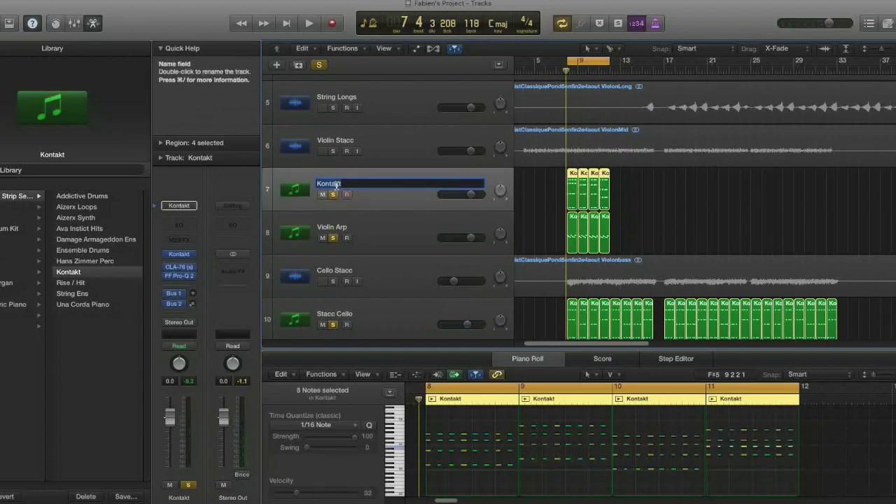
pyautogui.write('Violin Stacc')
pyautogui.press('Return')
# Step: Select the String Longs region and play it from bar 17 through bar 20 as a reference
pyautogui.moveTo(469, 236)
pyautogui.press('super+Up')
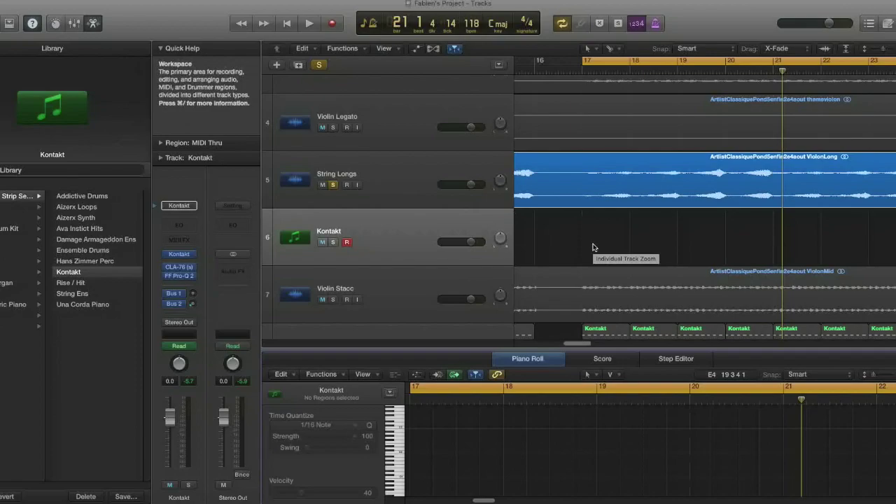
pyautogui.click(613, 186)
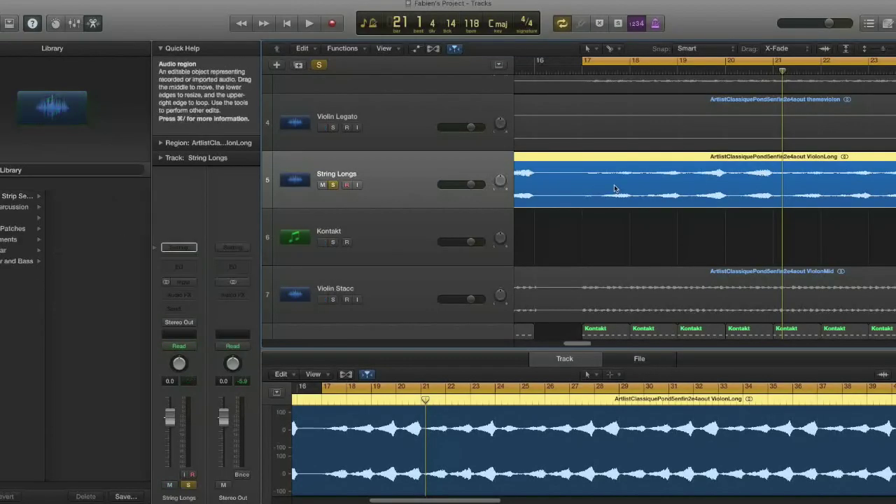
pyautogui.press('space')
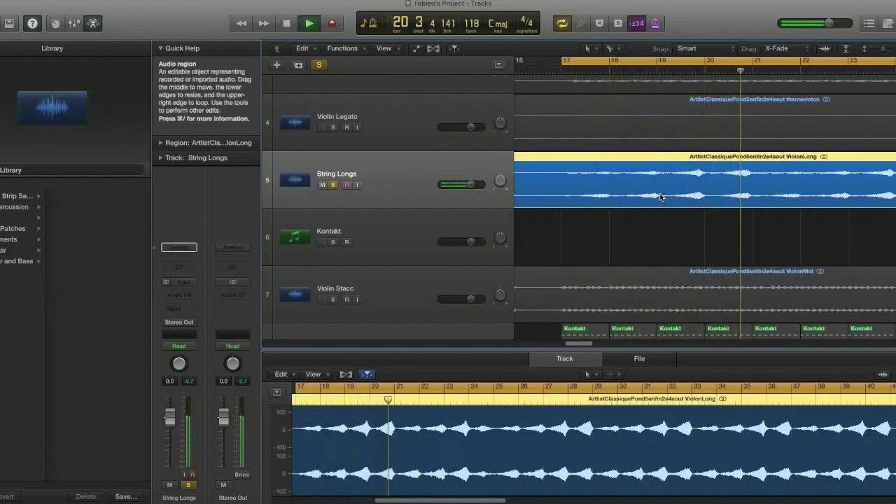
pyautogui.press('space')
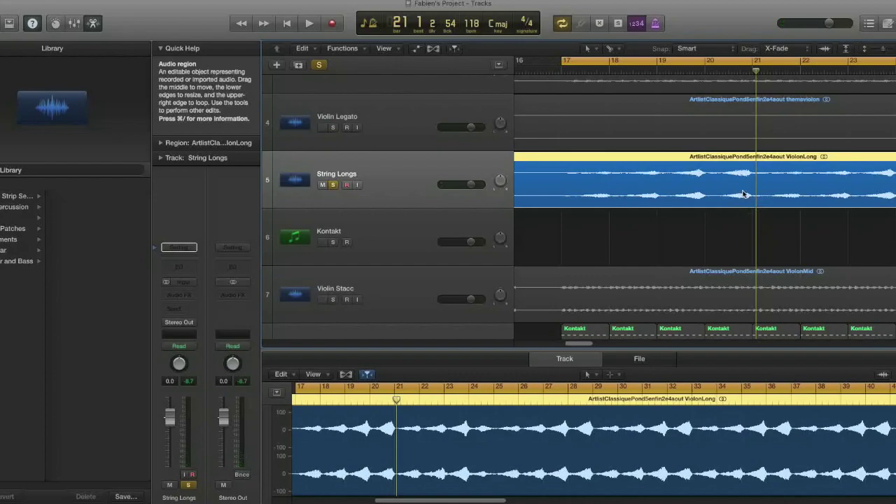
# Step: Solo the empty Kontakt track below String Longs and record sustained chords on it over bars 17 to 20
pyautogui.click(428, 224)
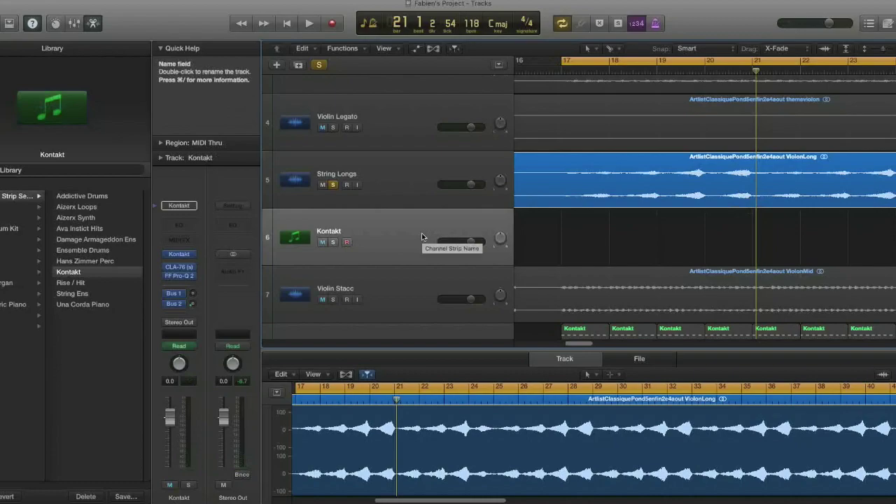
pyautogui.press('r')
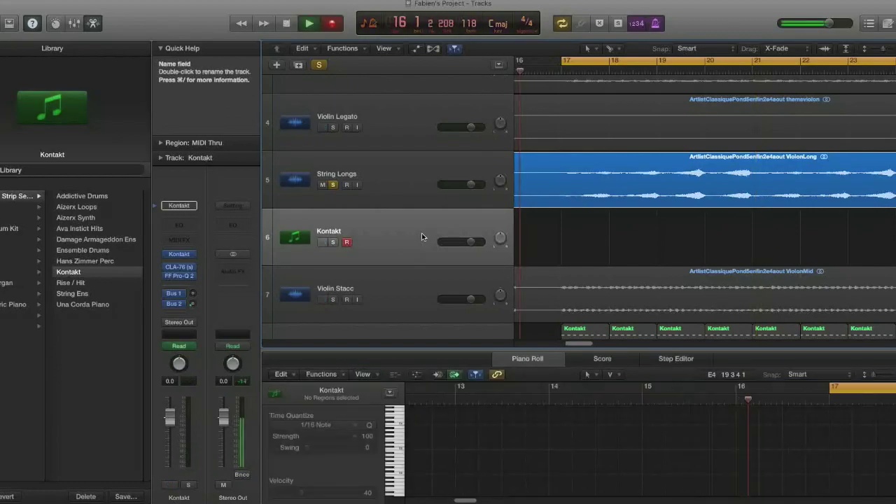
pyautogui.click(332, 242)
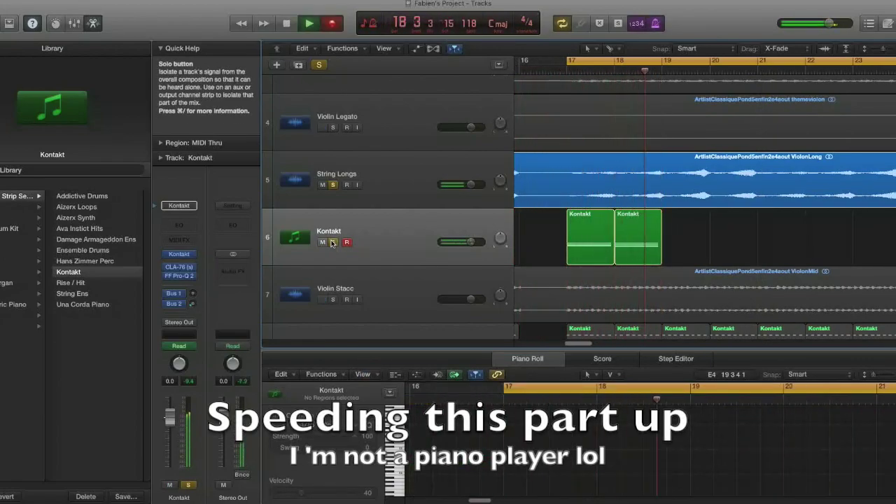
pyautogui.press('space')
pyautogui.press('r')
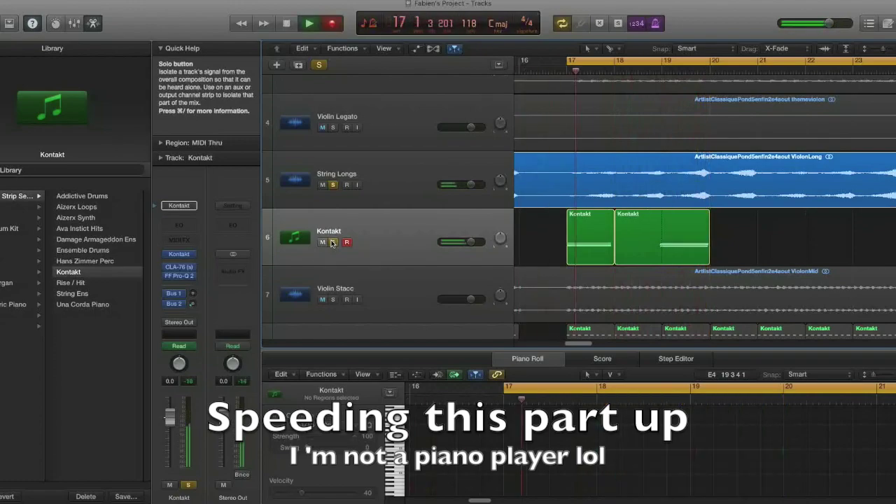
pyautogui.press('space')
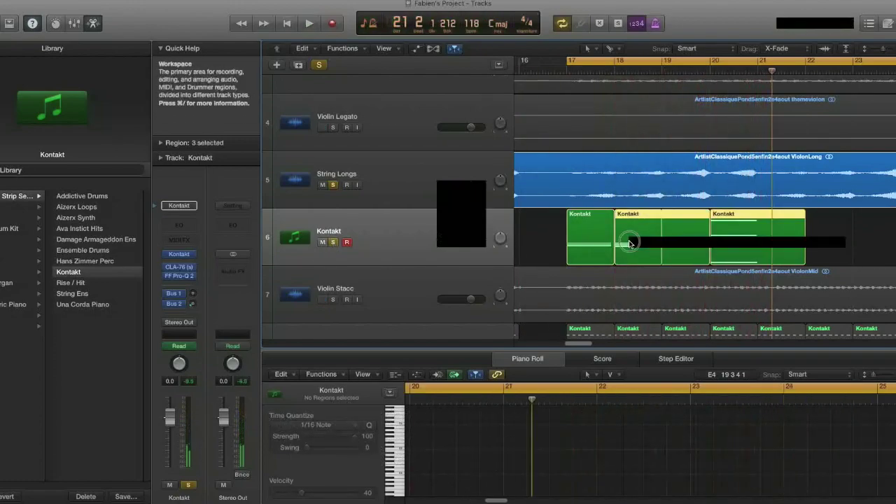
# Step: Join the recorded Kontakt regions with the Glue Tool and trim the joined region to end at bar 21
pyautogui.click(614, 51)
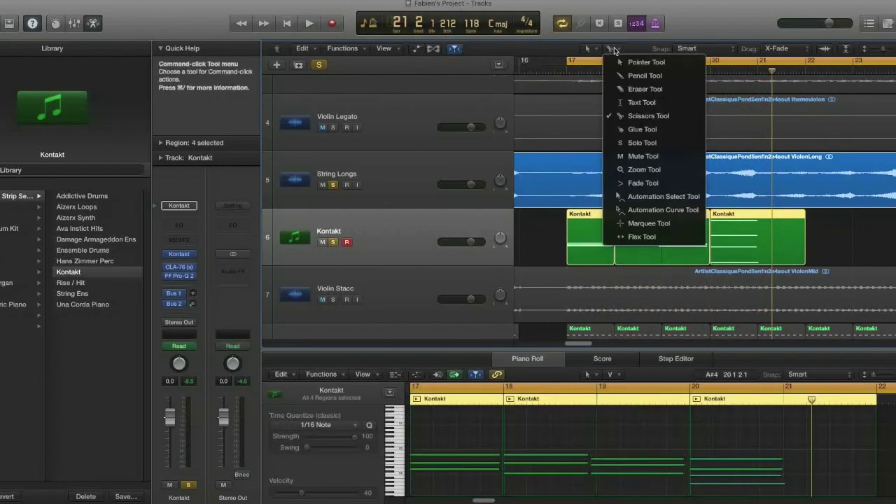
pyautogui.click(642, 129)
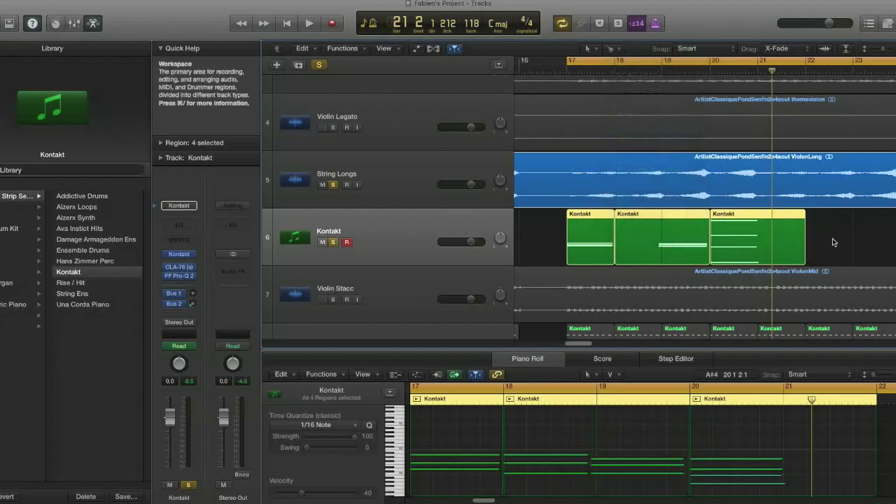
pyautogui.keyDown('super'); pyautogui.click(693, 241); pyautogui.keyUp('super')
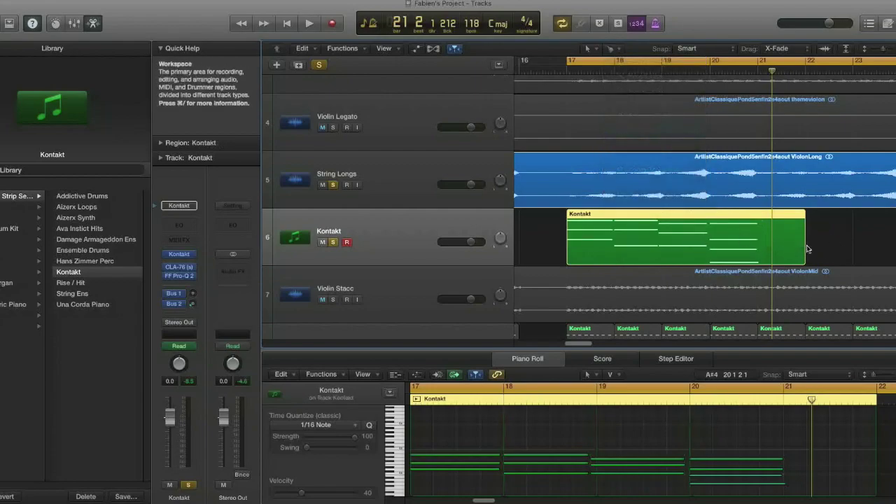
pyautogui.moveTo(803, 246); pyautogui.dragTo(763, 247)
pyautogui.click(764, 245)
pyautogui.click(763, 245)
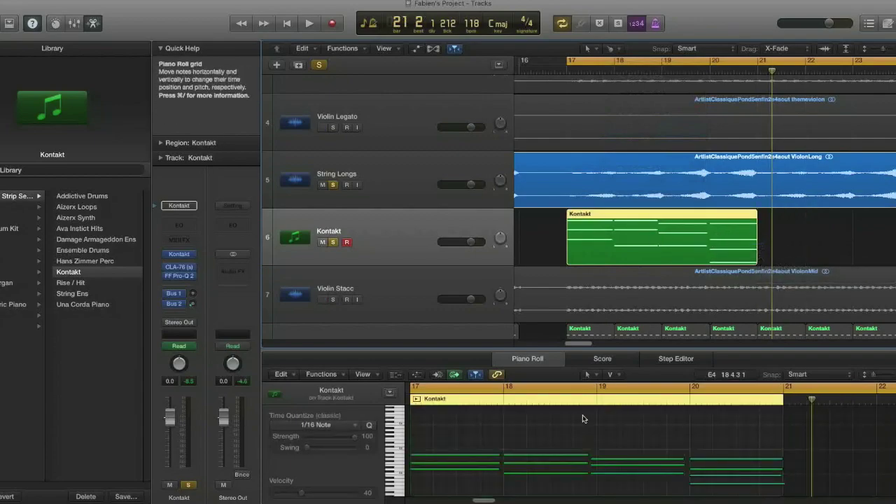
# Step: Select the three-note chord near bar 19 and align its start with the beginning of bar 19
pyautogui.moveTo(635, 473); pyautogui.dragTo(611, 441)
pyautogui.click(611, 441)
pyautogui.moveTo(616, 439); pyautogui.dragTo(617, 441)
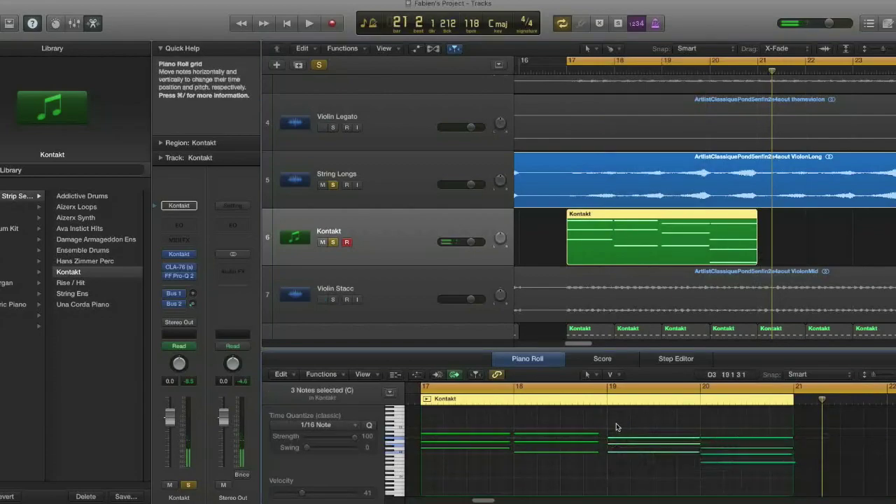
# Step: Turn off the solo on String Longs and play the joined Kontakt region through bar 20
pyautogui.click(552, 225)
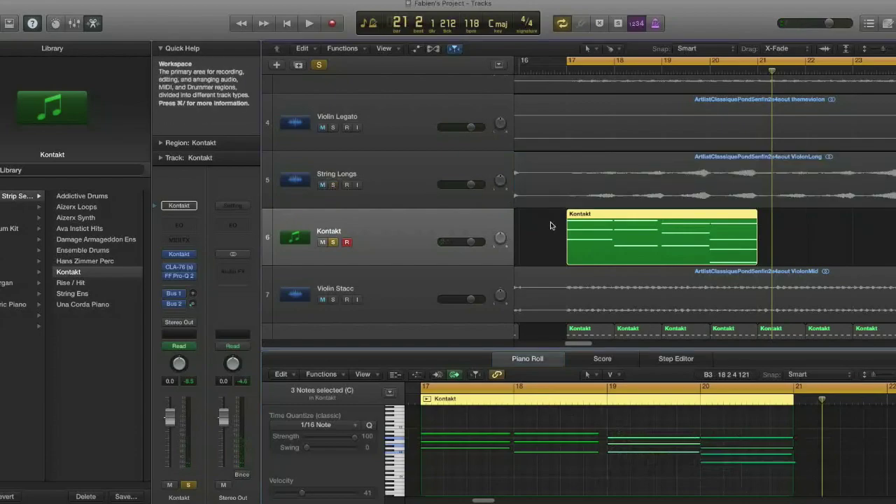
pyautogui.press('space')
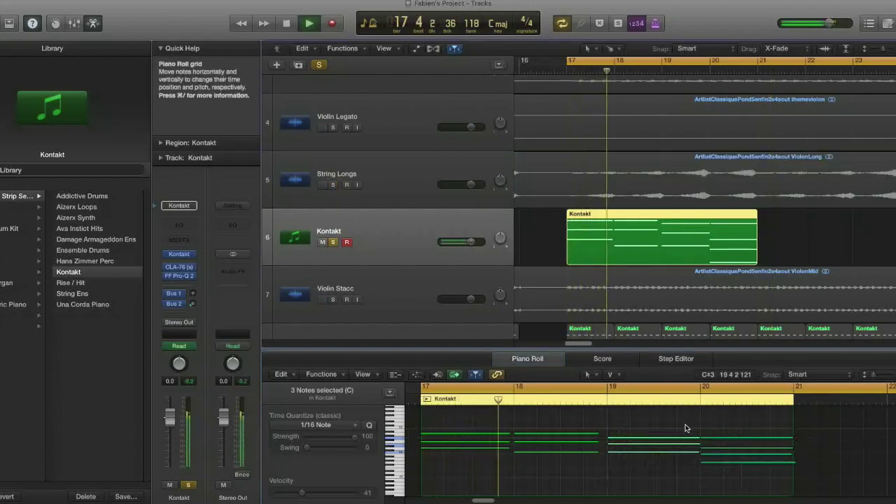
pyautogui.scroll(3, 673, 453)
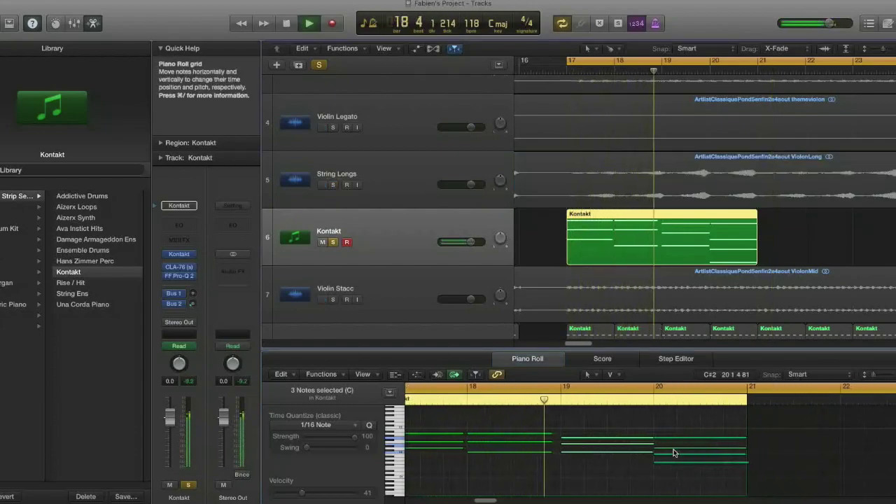
pyautogui.scroll(-1, 673, 453)
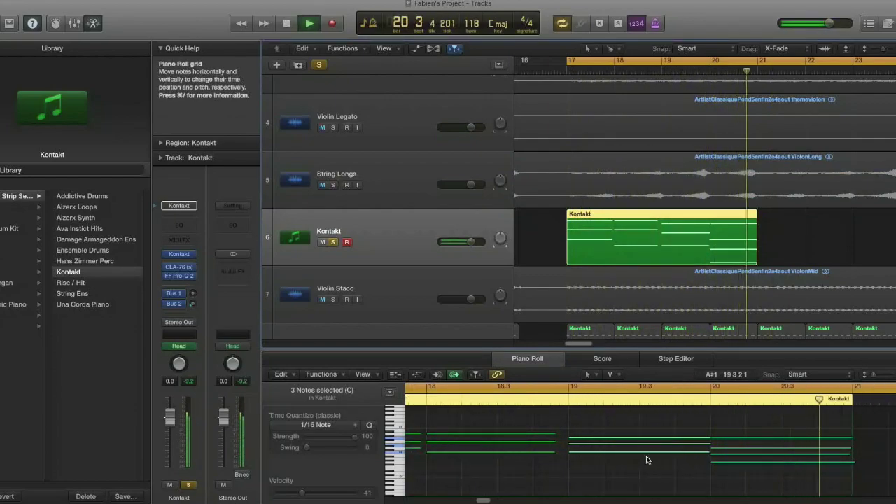
pyautogui.press('space')
# Step: Shorten the lowest bar 20 note to end at bar 21 and lengthen the bar 18 chord up to bar 19
pyautogui.moveTo(862, 462); pyautogui.dragTo(856, 464)
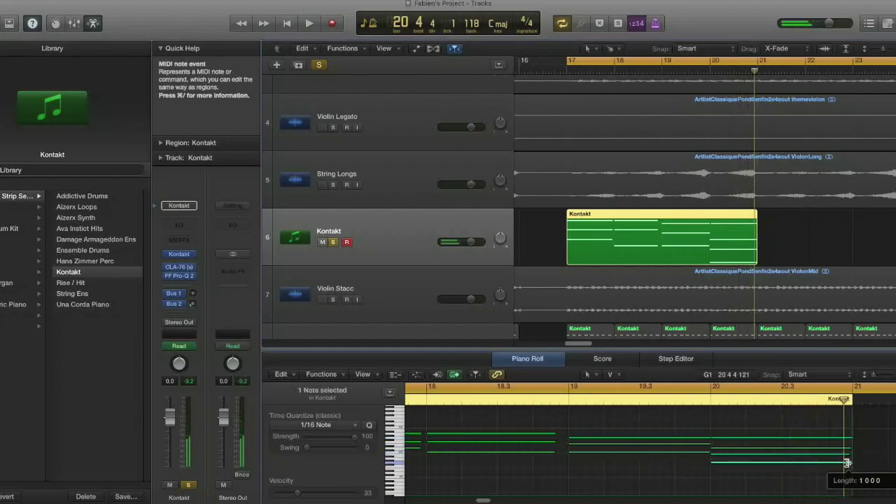
pyautogui.moveTo(550, 465); pyautogui.dragTo(564, 432)
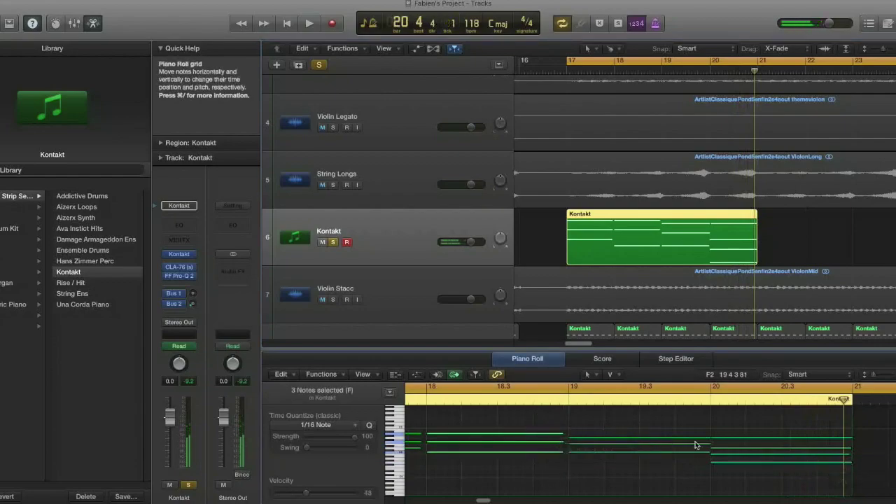
# Step: Remove the second-lowest note from the bar 20 chord and play the Kontakt region back
pyautogui.hscroll(3, 696, 444)
pyautogui.click(624, 454)
pyautogui.hotkey('alt', 'shift', 'Down')
pyautogui.press('space')
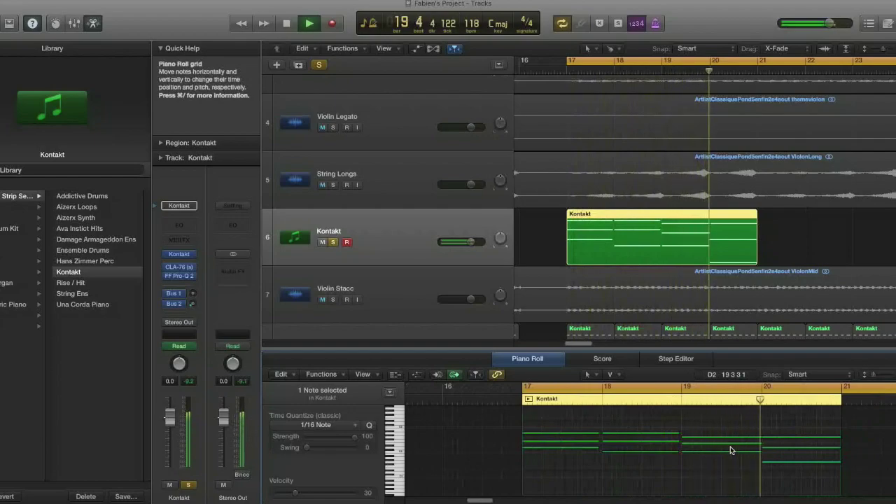
pyautogui.press('space')
# Step: Shorten the top note of the bar 19 chord to end just before bar 20 and replay the region
pyautogui.click(785, 438)
pyautogui.click(785, 439)
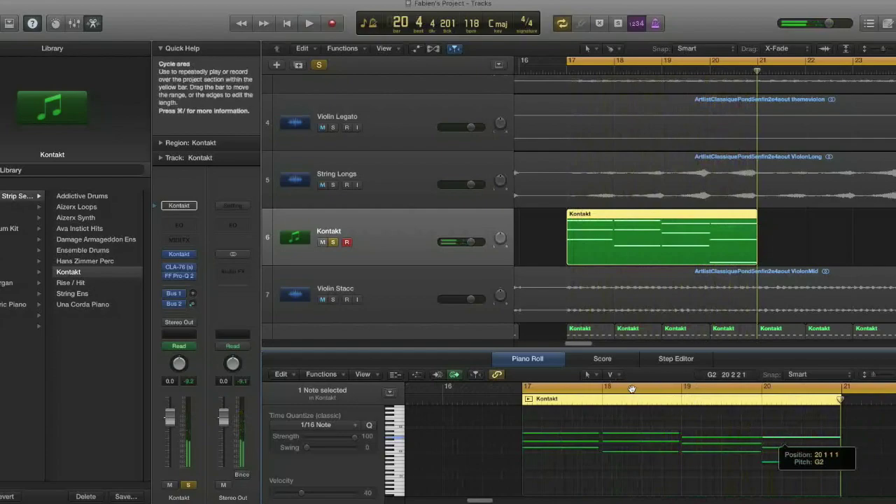
pyautogui.moveTo(775, 434); pyautogui.dragTo(755, 434)
pyautogui.press('space')
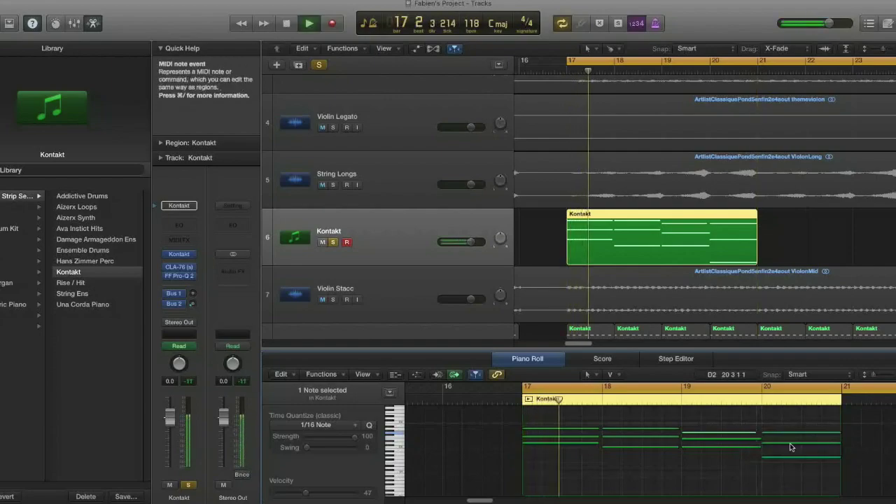
pyautogui.press('super+Right')
pyautogui.moveTo(849, 447); pyautogui.dragTo(843, 452)
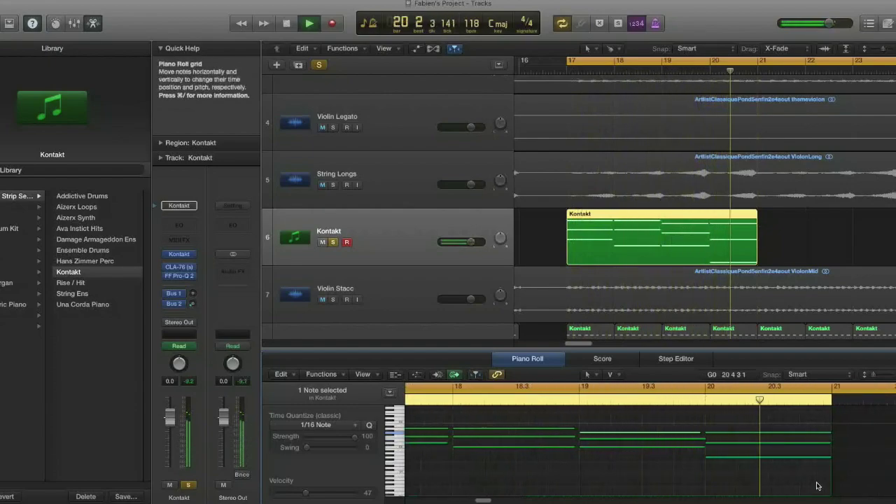
pyautogui.press('space')
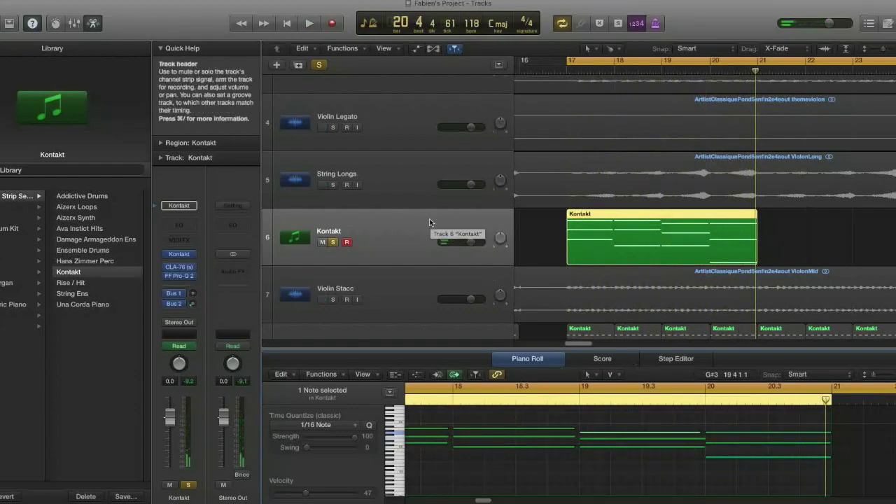
# Step: Show track automation and add volume points on the Kontakt region at bars 18, 19 and 20
pyautogui.press('ctrl+alt+super+m')
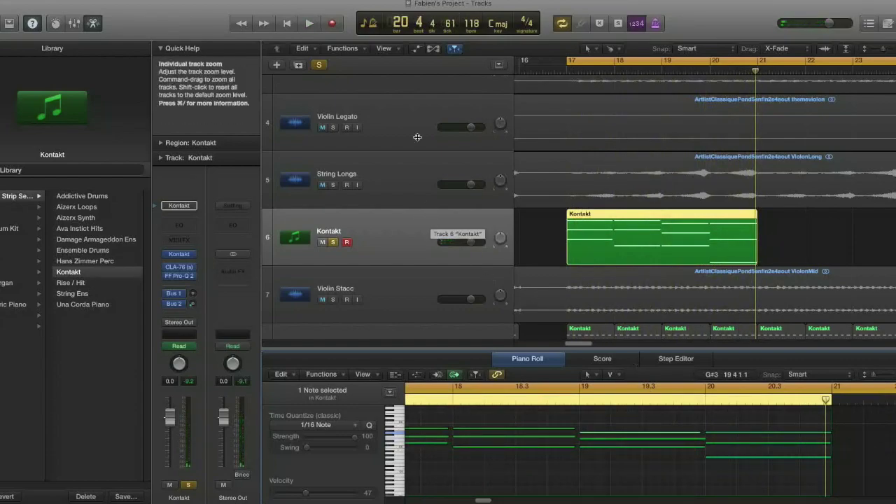
pyautogui.click(414, 50)
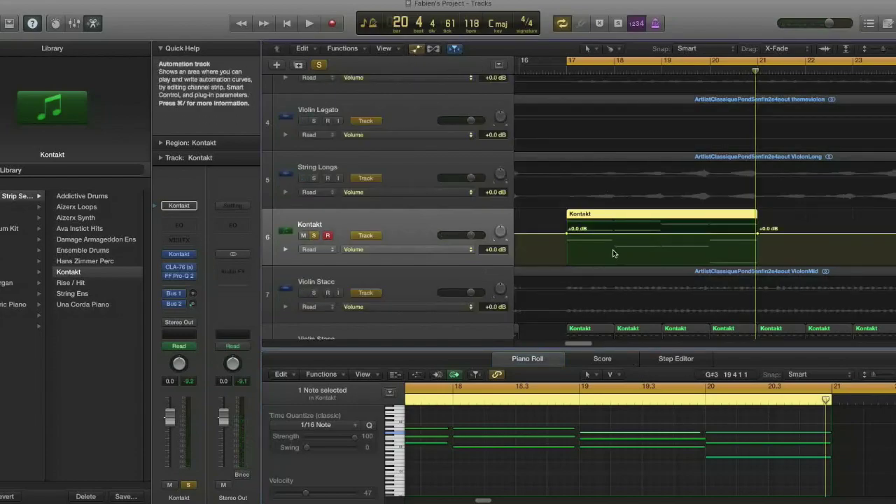
pyautogui.click(661, 234)
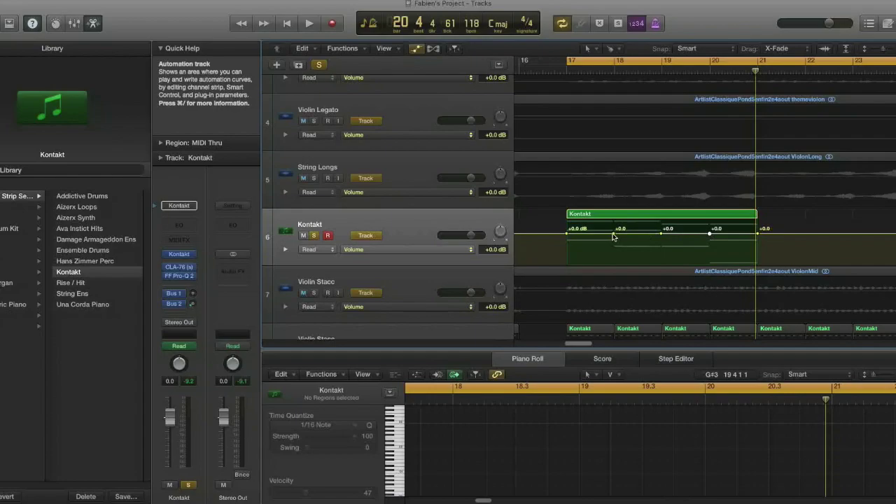
# Step: Set the Kontakt volume points from bar 17 to bar 21 to -7.6, +4.6, -7.2, +5.0 and -10.3 dB and play the result
pyautogui.moveTo(614, 236); pyautogui.dragTo(613, 224)
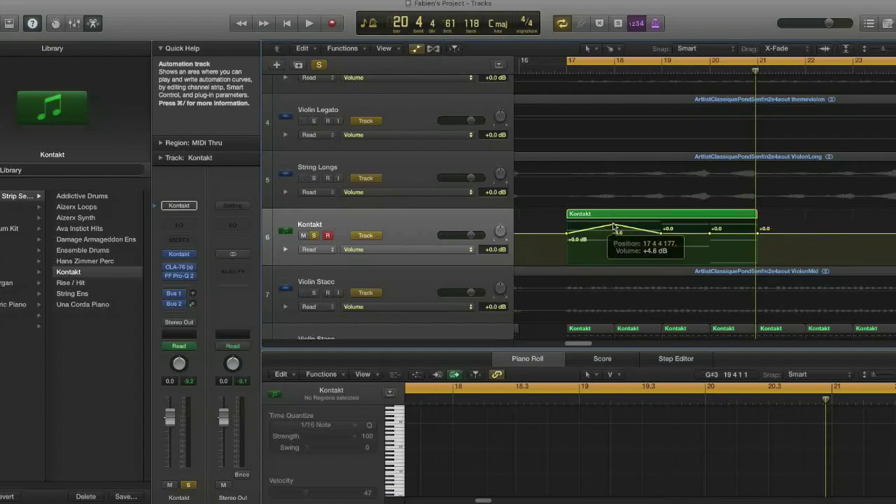
pyautogui.moveTo(709, 235); pyautogui.dragTo(661, 243)
pyautogui.moveTo(566, 234); pyautogui.dragTo(565, 244)
pyautogui.moveTo(760, 237); pyautogui.dragTo(759, 250)
pyautogui.press('super+z')
pyautogui.press('space')
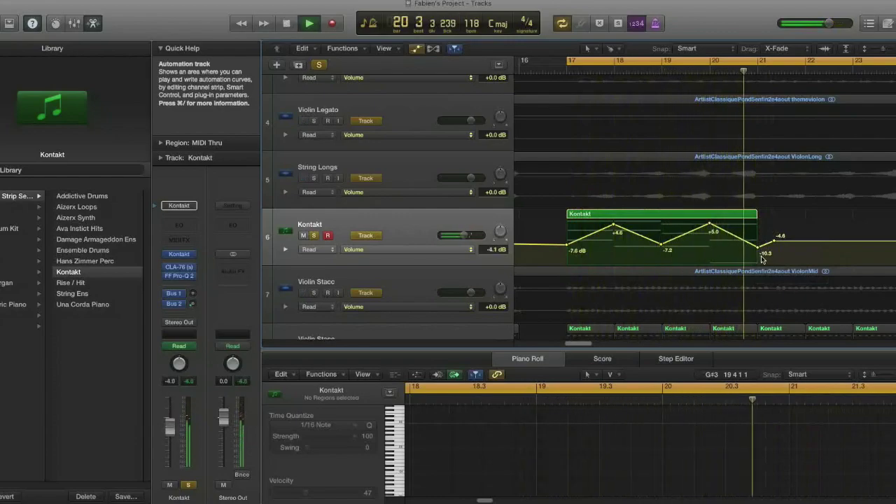
pyautogui.press('space')
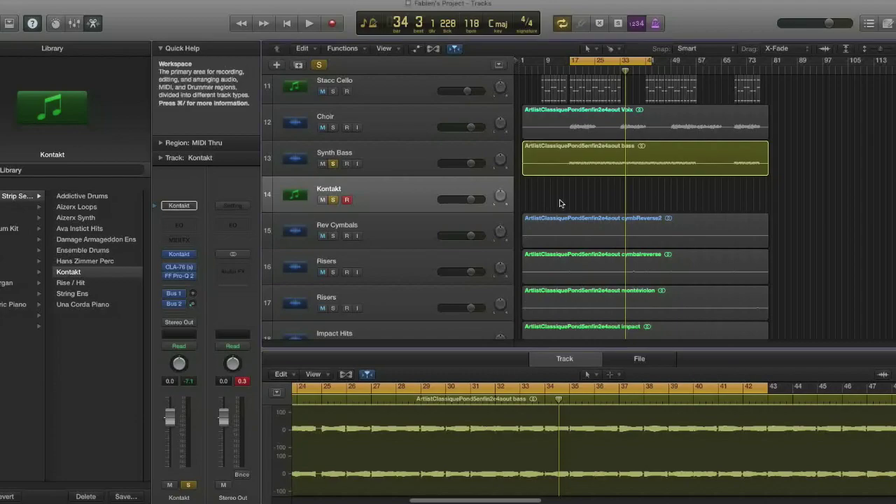
# Step: Play the Synth Bass region from bar 17 and turn off the solo on the Kontakt track below it
pyautogui.press('space')
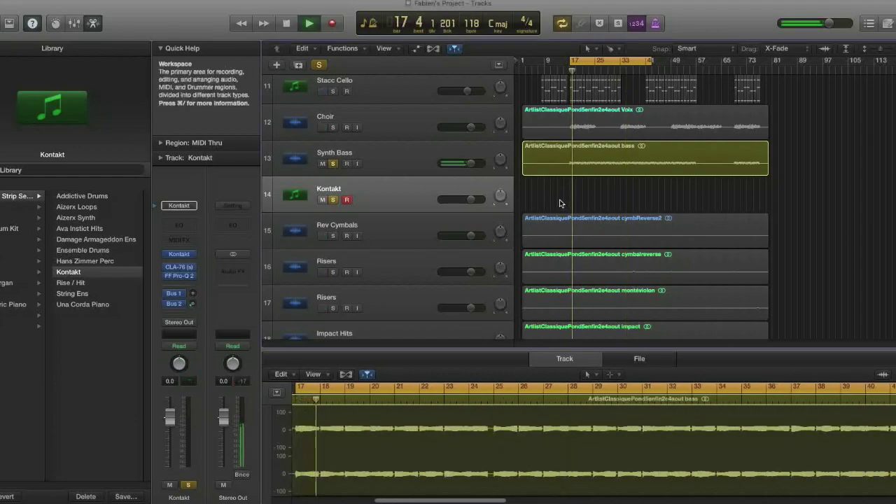
pyautogui.click(332, 200)
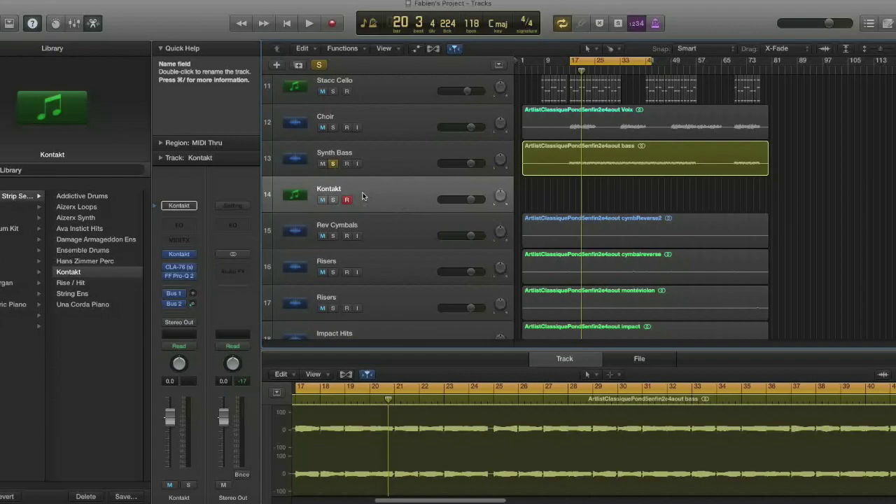
# Step: Delete the bass audio region on the Synth Bass track and open the Kontakt instrument of the track below it
pyautogui.click(394, 150)
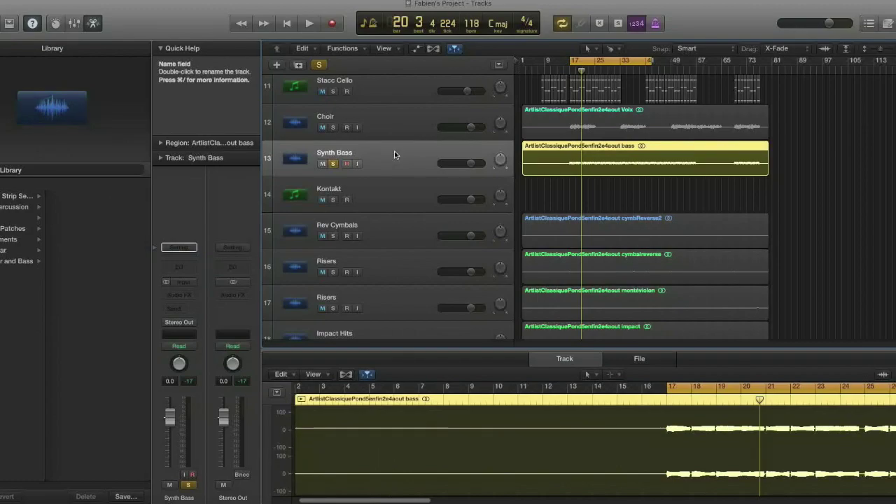
pyautogui.press('Delete')
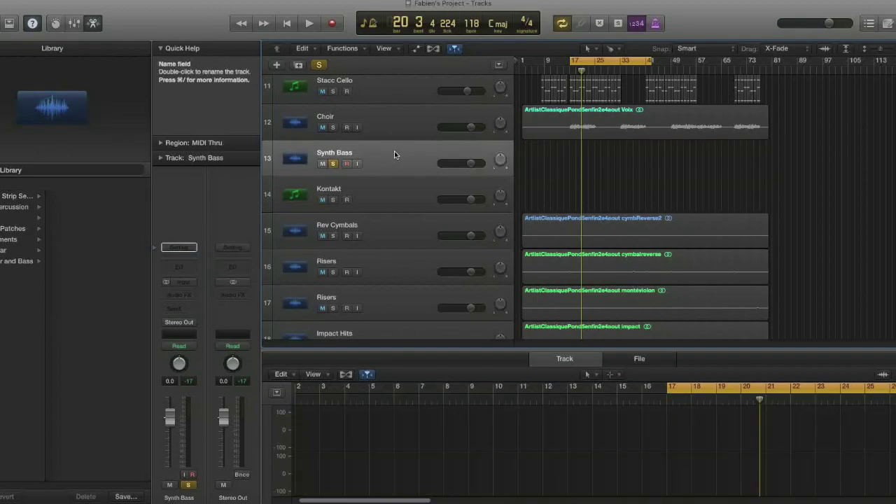
pyautogui.click(393, 196)
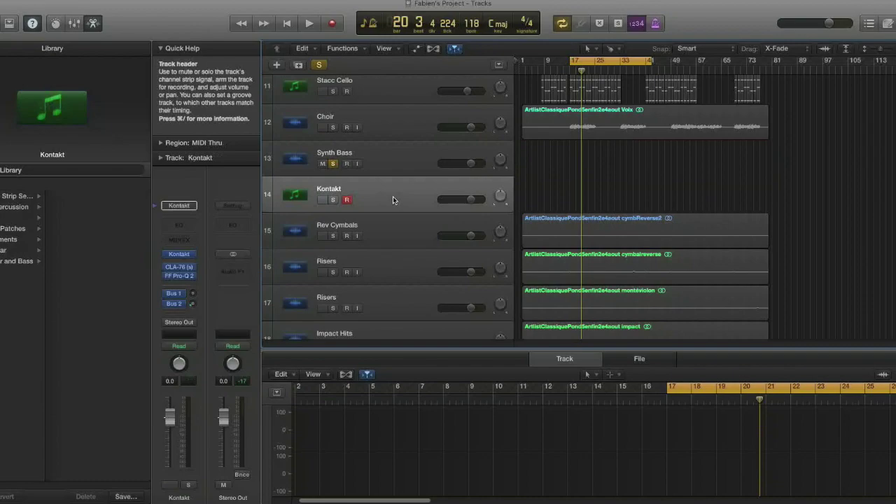
pyautogui.click(185, 255)
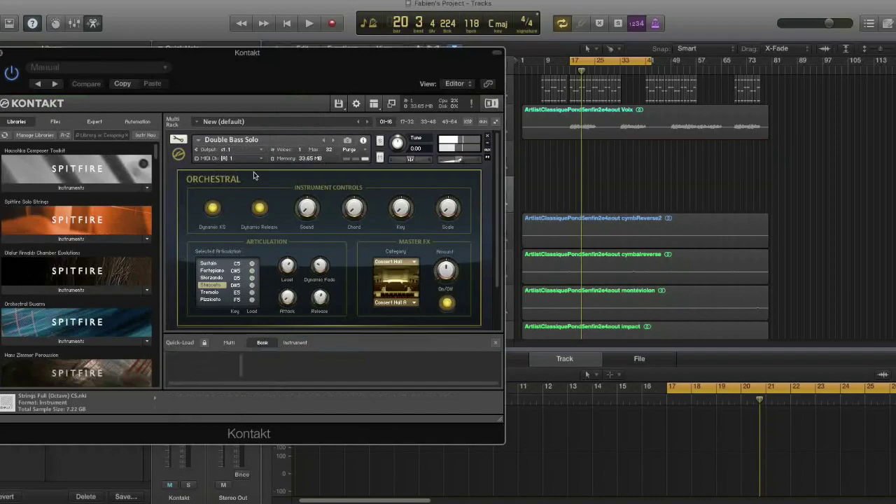
pyautogui.moveTo(2, 54); pyautogui.dragTo(44, 270)
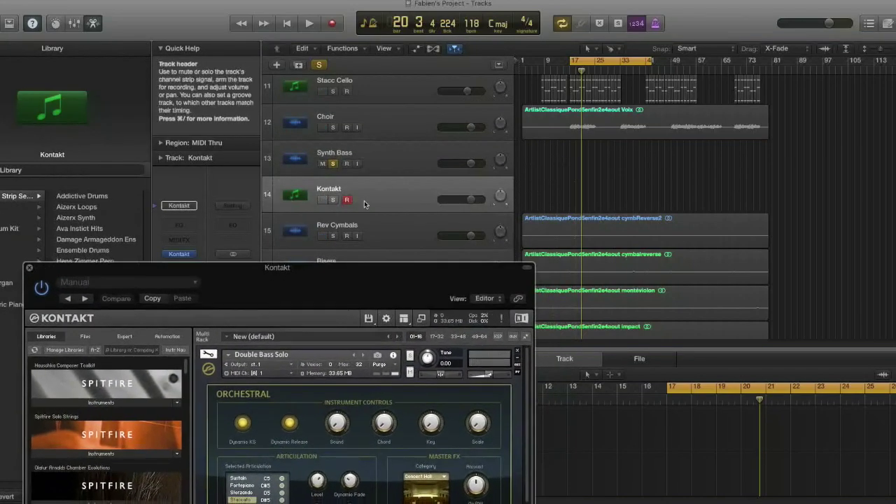
# Step: Solo the Kontakt track together with the Stacc Cello track
pyautogui.click(333, 200)
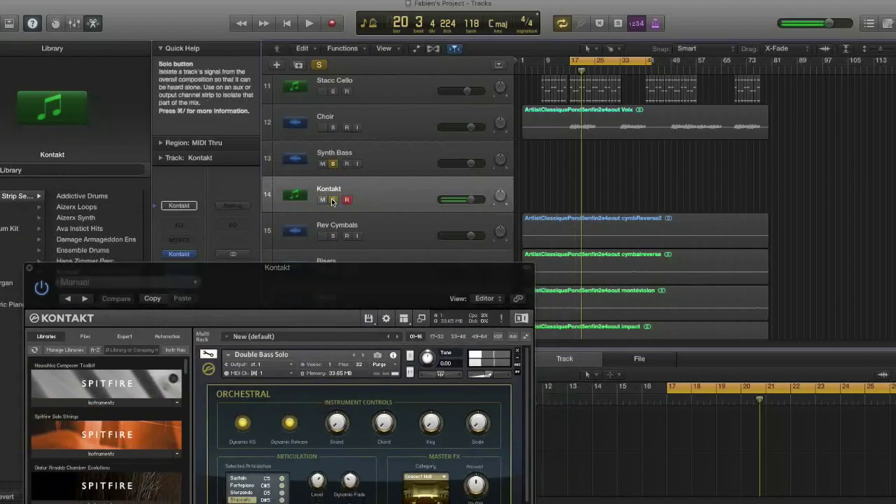
pyautogui.click(333, 200)
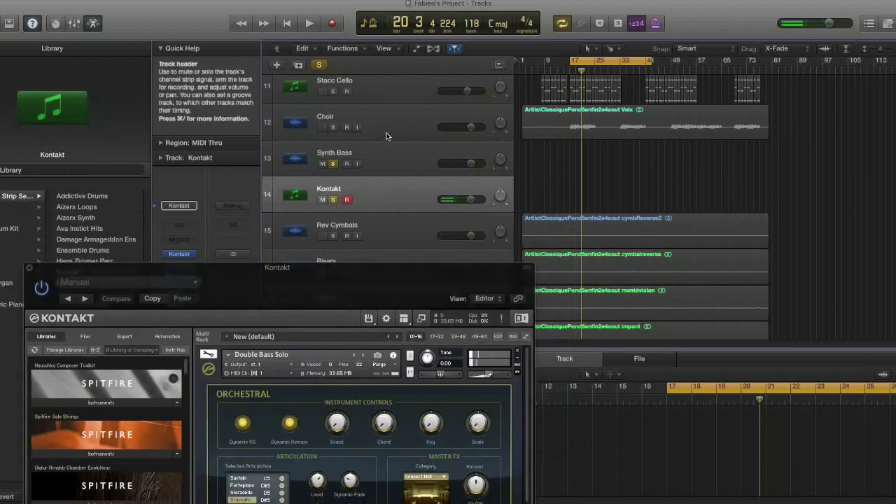
pyautogui.scroll(2, 386, 135)
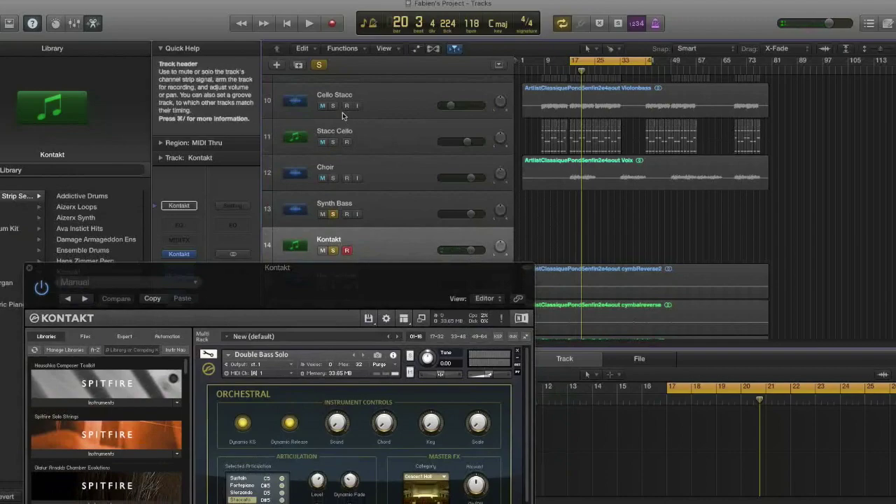
pyautogui.click(333, 143)
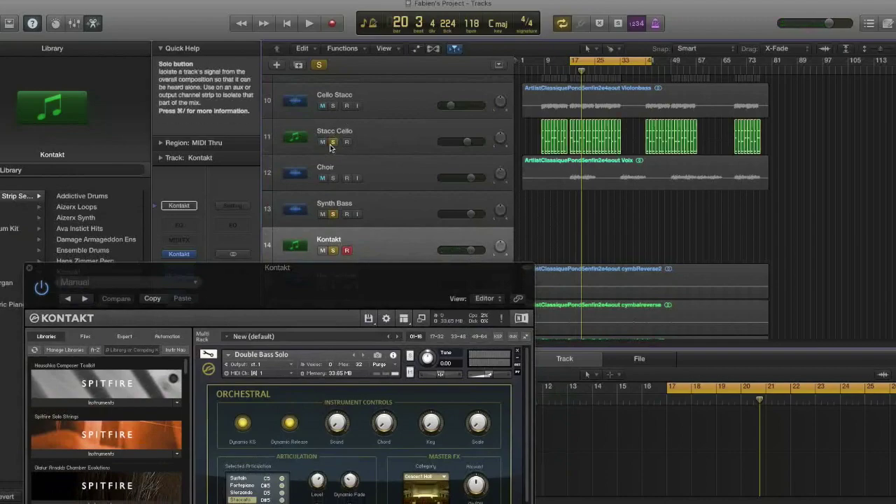
pyautogui.scroll(-2, 448, 196)
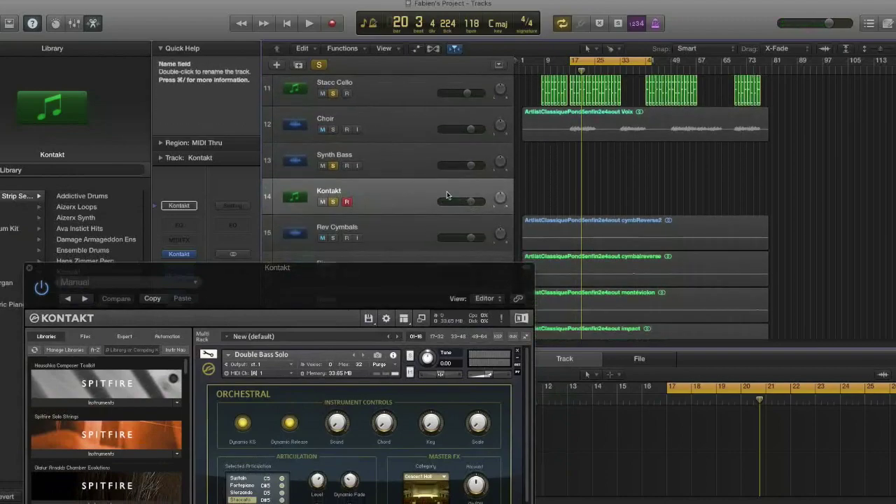
# Step: Record a staccato Double Bass Solo part on the Kontakt track from bar 17 to bar 21 and show its notes
pyautogui.press('space')
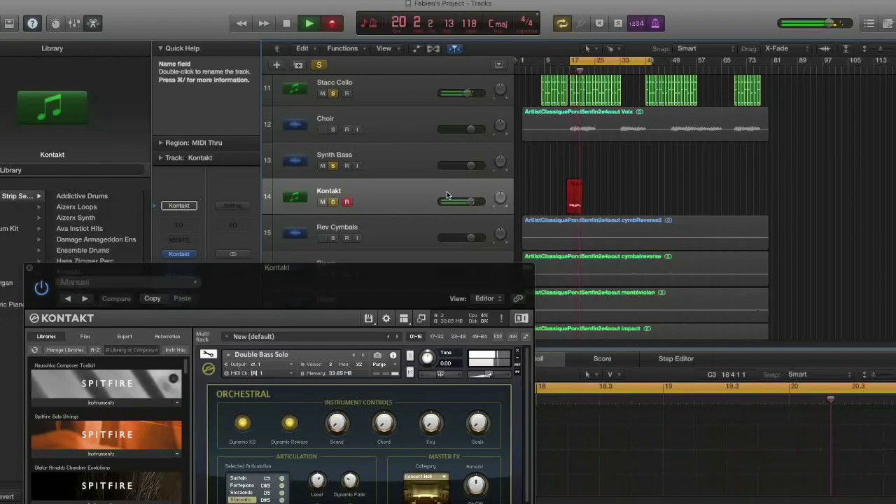
pyautogui.press('space')
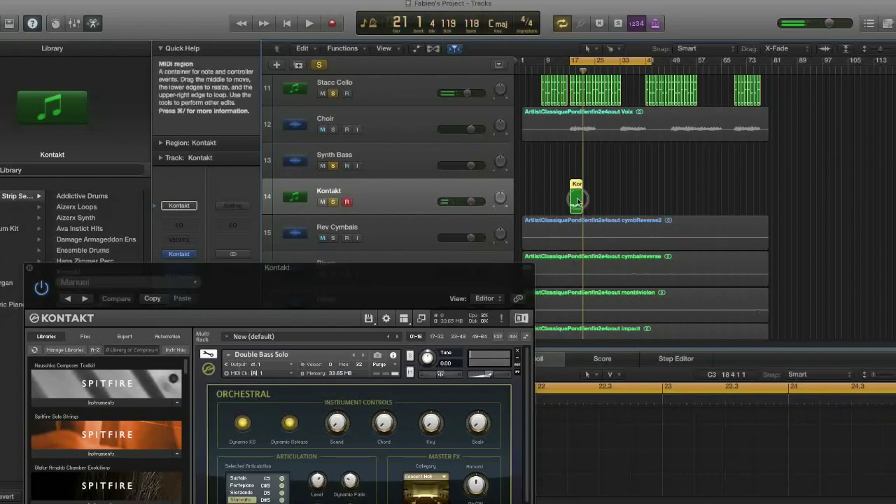
pyautogui.press('e')
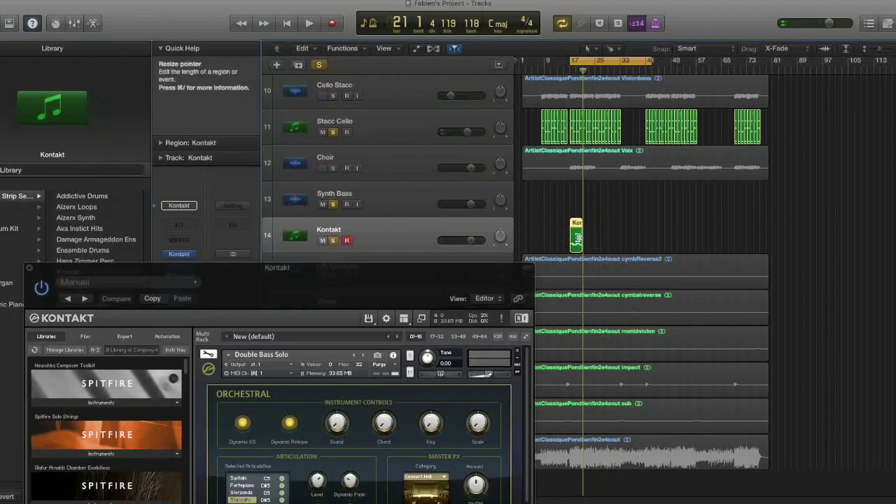
pyautogui.press('e')
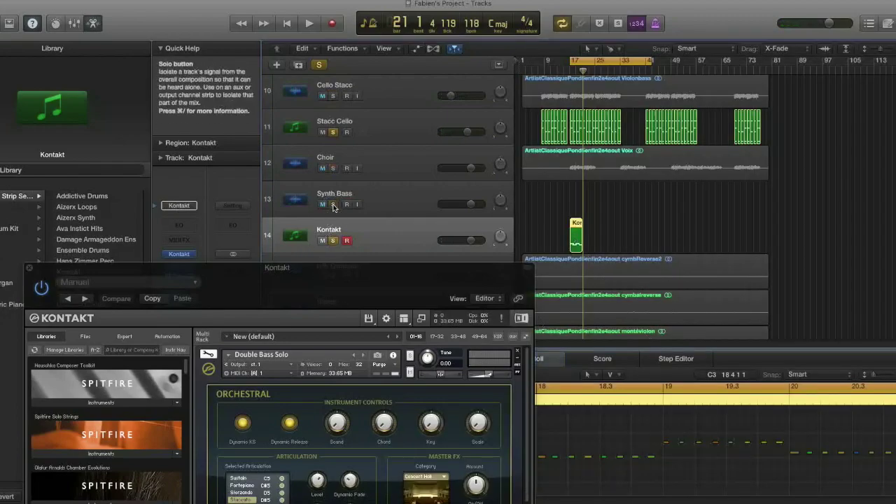
# Step: Clear the other solos, play the recorded region with only the Kontakt track soloed, and close the Kontakt window
pyautogui.click(322, 68)
pyautogui.click(334, 240)
pyautogui.press('space')
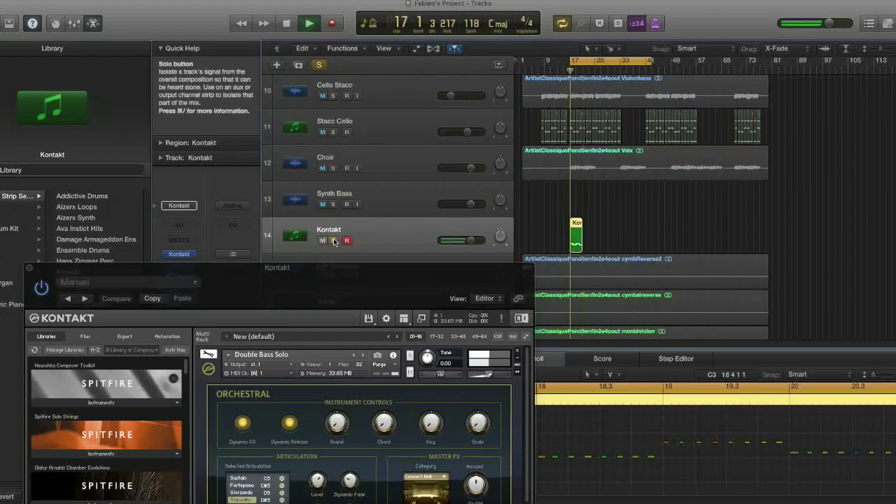
pyautogui.click(30, 270)
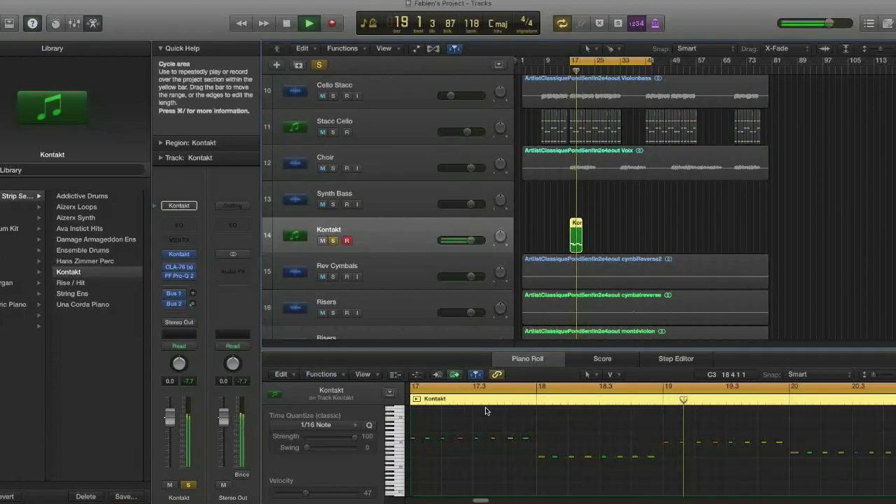
# Step: Replay the recorded double bass notes from bar 17 and examine their timing against the grid
pyautogui.hscroll(-2, 589, 449)
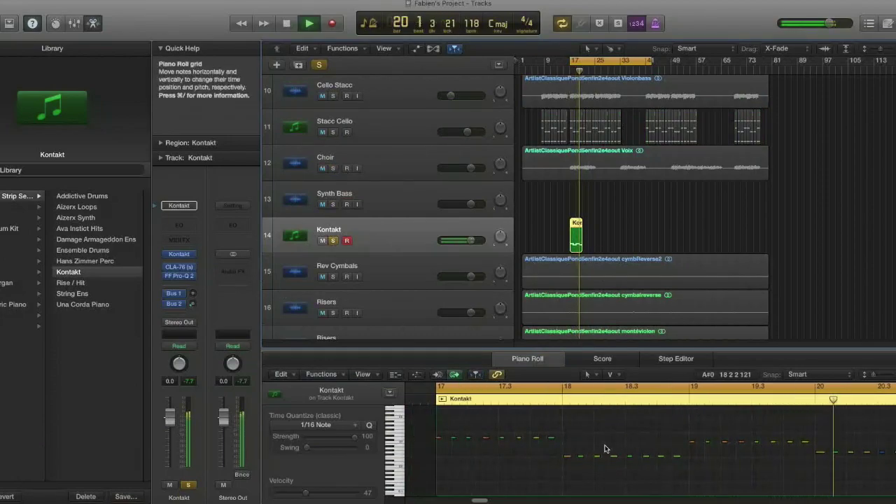
pyautogui.hscroll(2, 607, 448)
pyautogui.press('space')
pyautogui.press('space')
pyautogui.press('space')
pyautogui.press('super+Right')
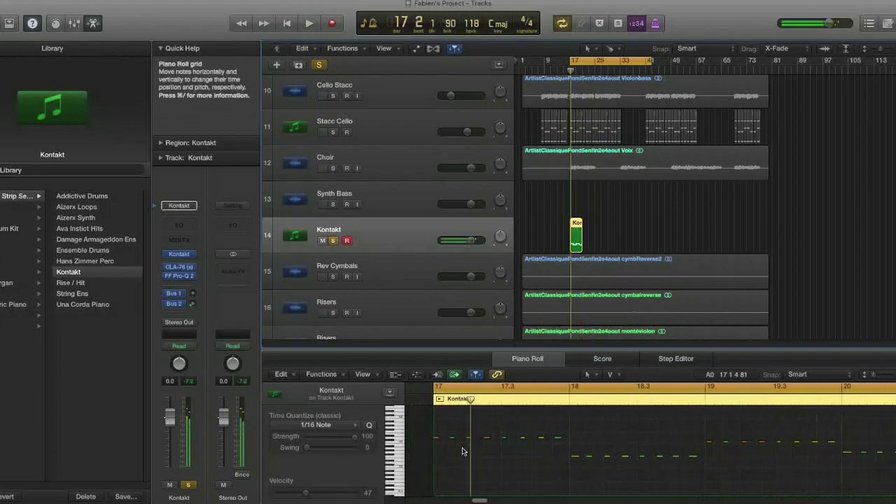
pyautogui.hscroll(-3, 462, 451)
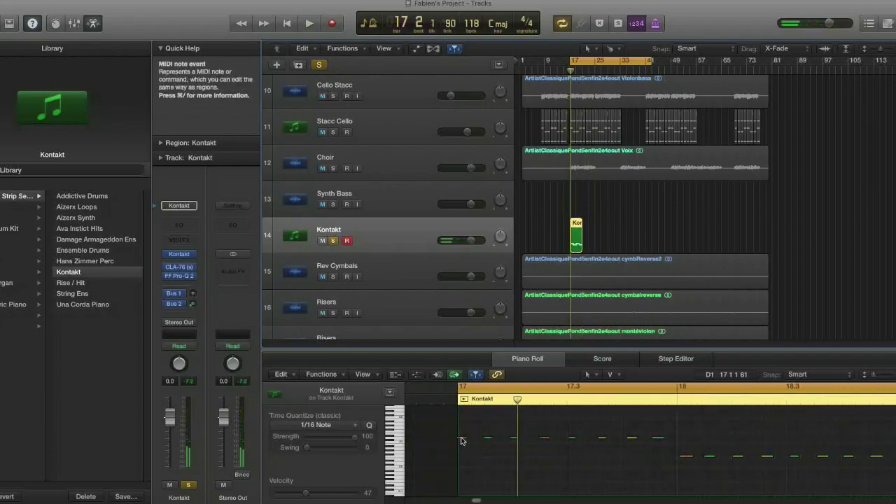
# Step: Quantize the Kontakt region's bass notes to 1/16 and play the region back
pyautogui.click(576, 243)
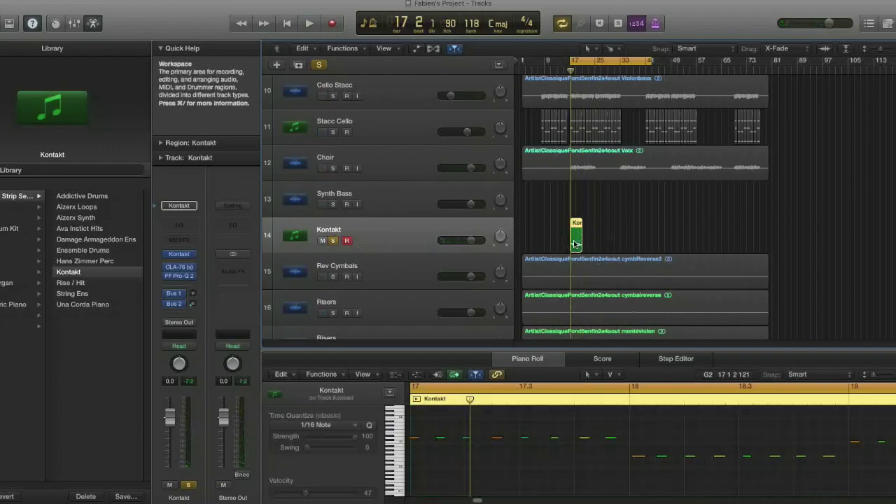
pyautogui.press('space')
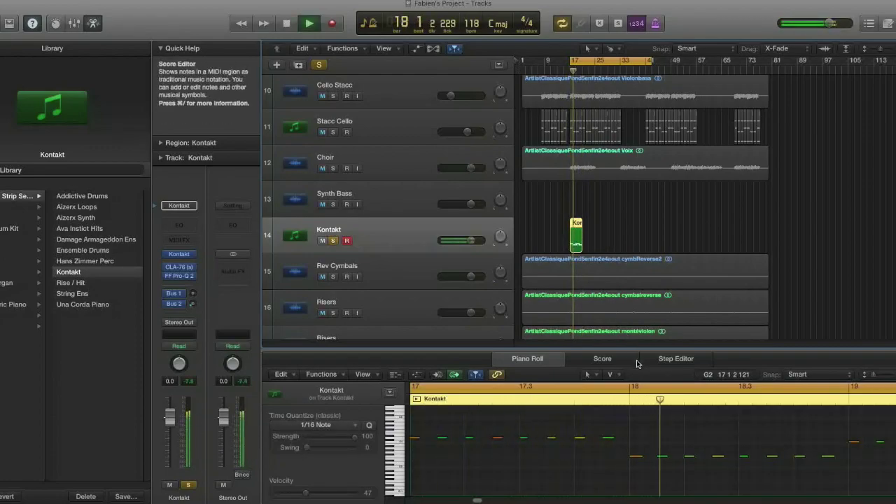
pyautogui.scroll(-3, 651, 411)
pyautogui.hscroll(5, 651, 411)
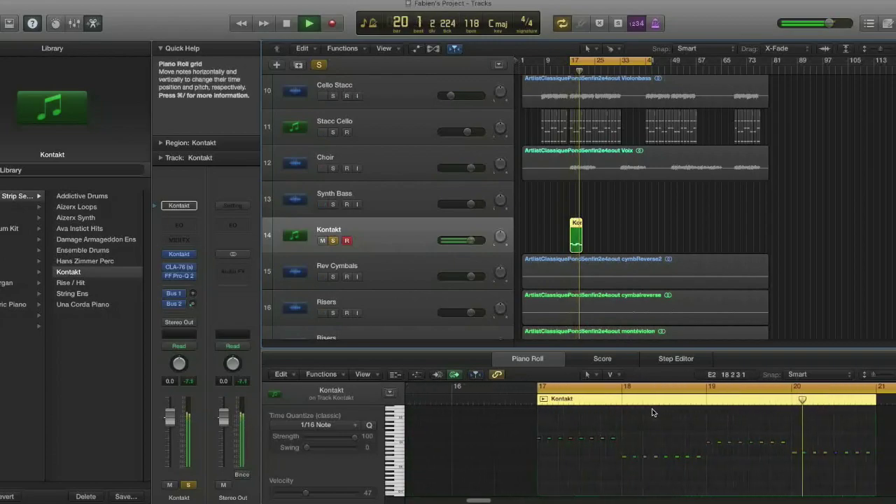
pyautogui.press('space')
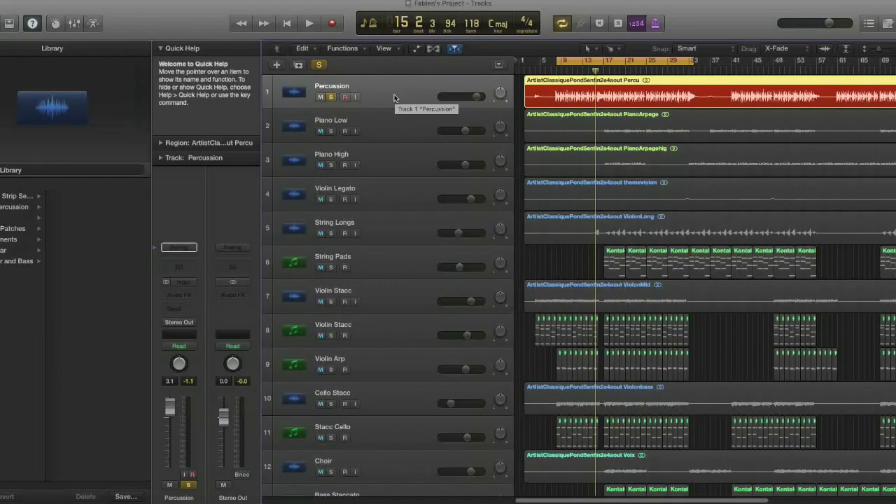
# Step: Play the soloed Percussion track from the start of the cycle range
pyautogui.click(551, 99)
pyautogui.press('space')
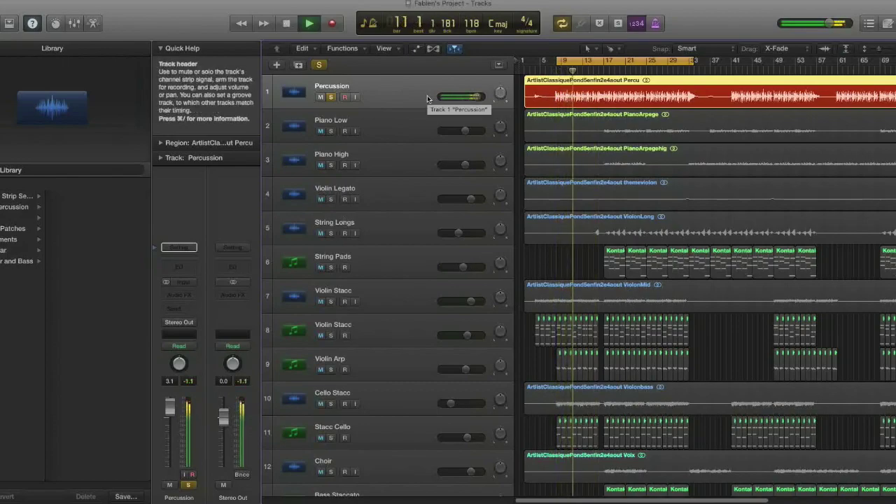
pyautogui.press('space')
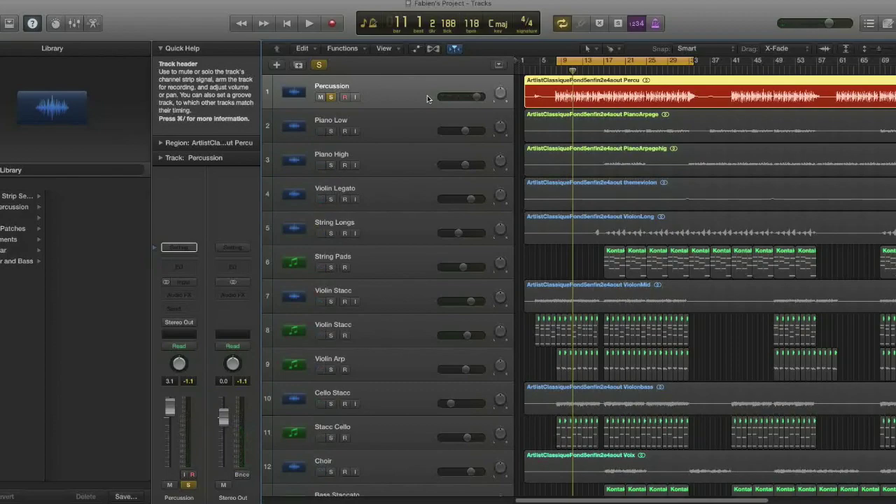
pyautogui.press('space')
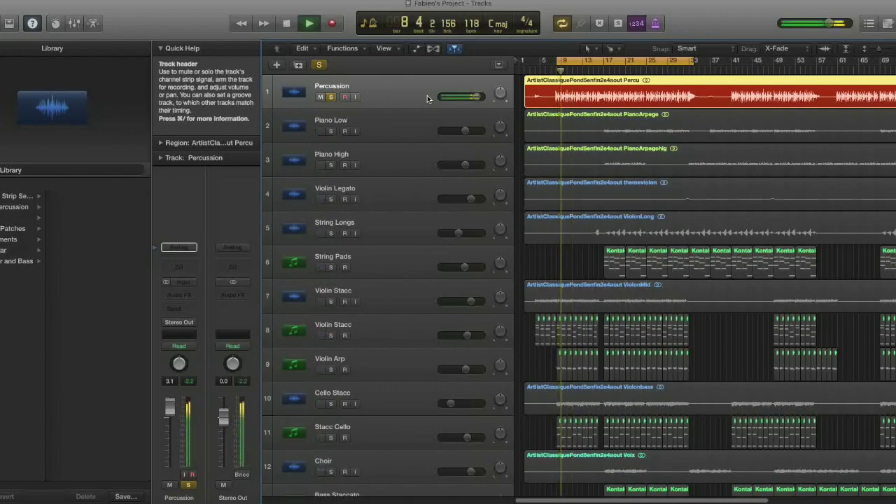
# Step: Add a Channel EQ with analyzer to the Percussion track, cutting 16.5 dB at 33.5 Hz and 3.0 dB at 104 Hz
pyautogui.doubleClick(186, 268)
pyautogui.click(16, 269)
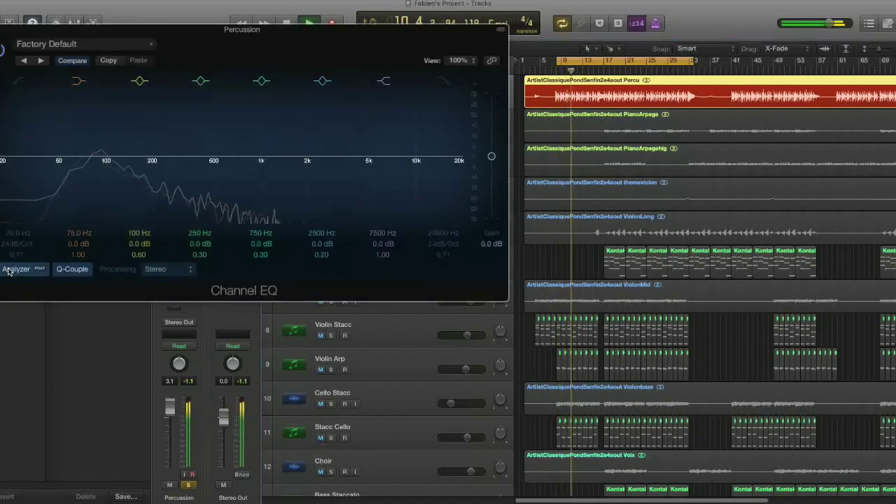
pyautogui.moveTo(84, 156); pyautogui.dragTo(32, 197)
pyautogui.moveTo(104, 158); pyautogui.dragTo(109, 167)
# Step: Boost the Percussion EQ by 10.5 dB at 5200 Hz with Q 0.35 and cut 3.0 dB at 350 Hz
pyautogui.moveTo(322, 160); pyautogui.dragTo(345, 131)
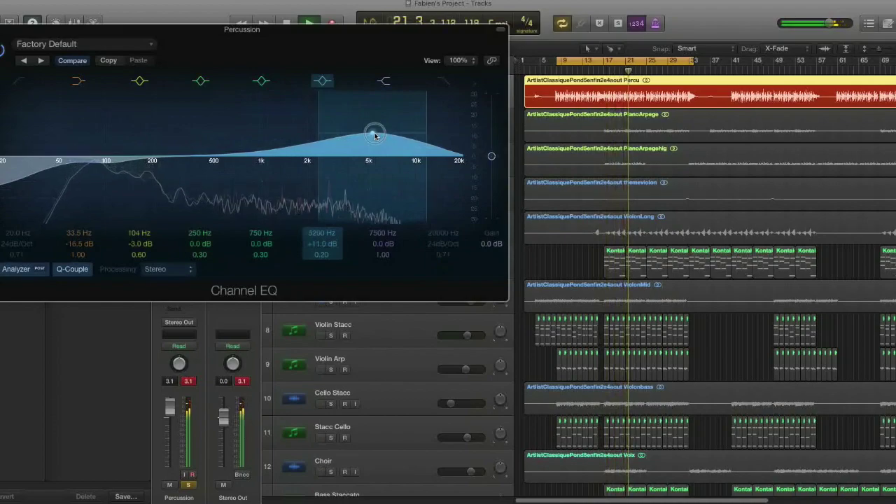
pyautogui.moveTo(319, 133)
pyautogui.mouseDown()
pyautogui.moveTo(331, 136)
pyautogui.moveTo(324, 136)
pyautogui.mouseUp()
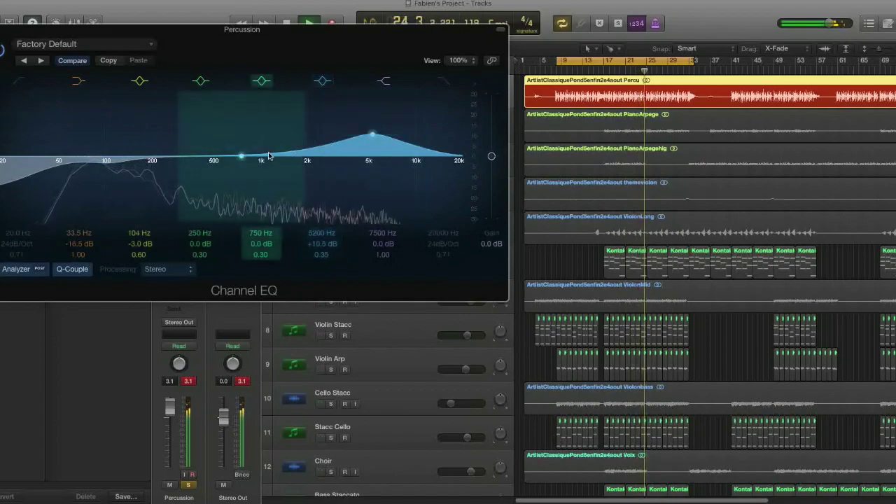
pyautogui.moveTo(251, 157); pyautogui.dragTo(194, 164)
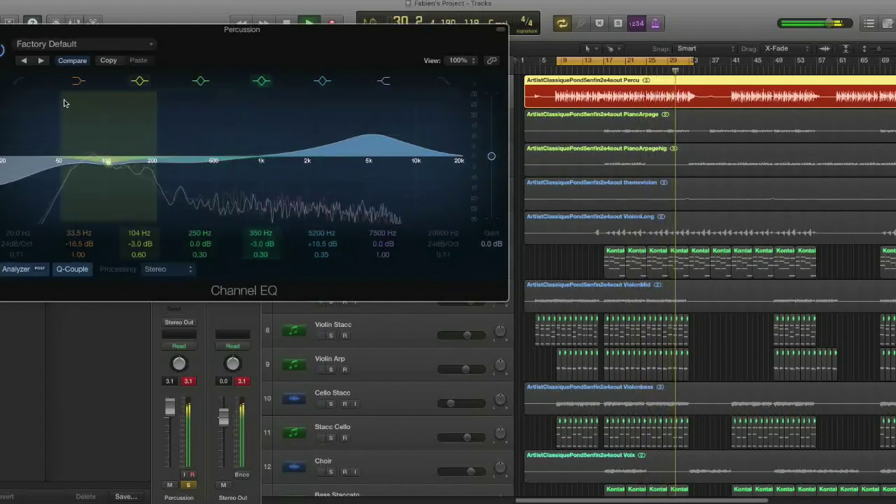
pyautogui.press('super+w')
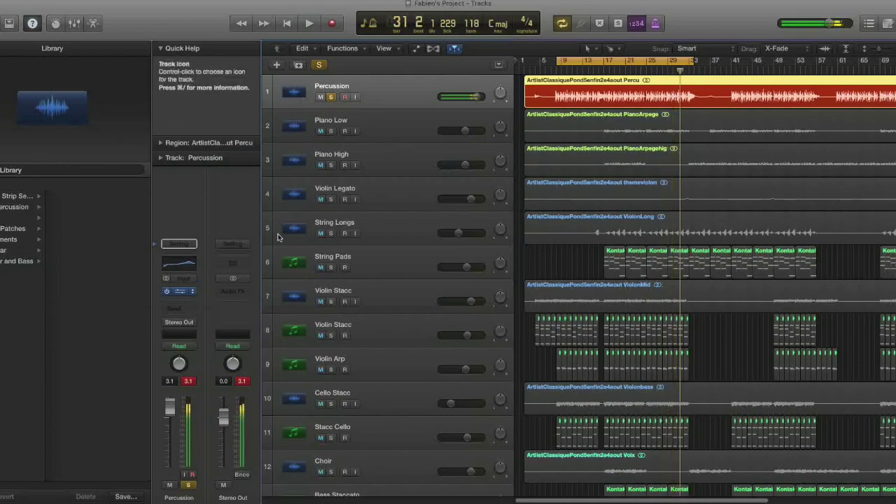
# Step: Insert a stereo Exciter on the Percussion track after the Channel EQ
pyautogui.click(189, 293)
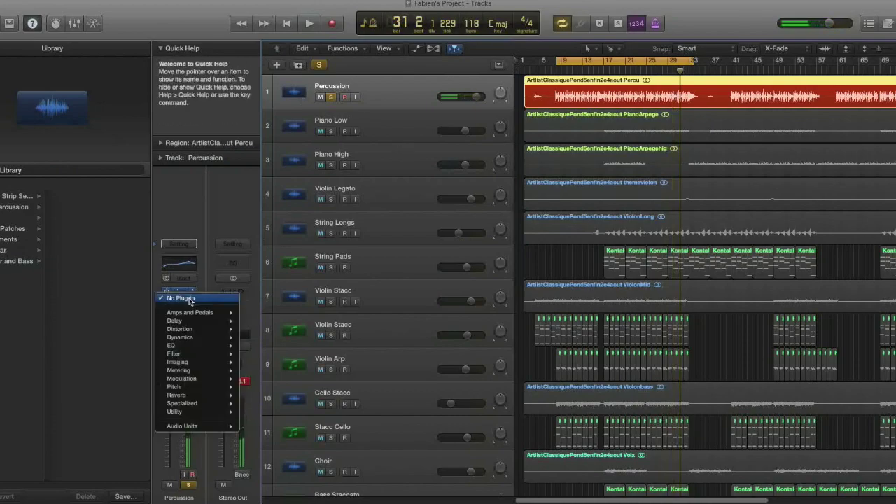
pyautogui.moveTo(194, 389)
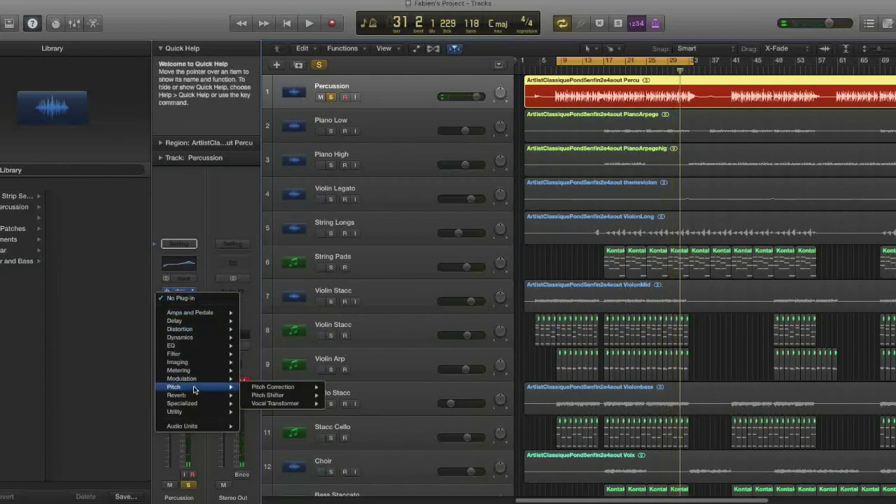
pyautogui.moveTo(198, 405)
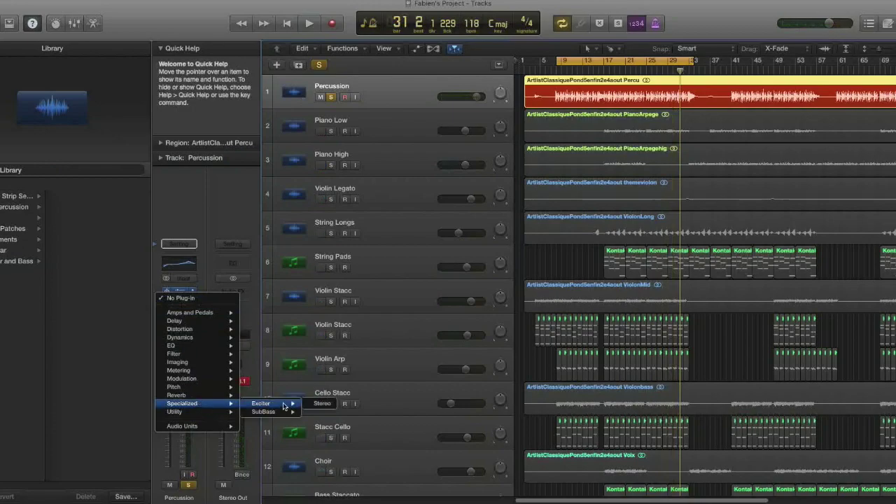
pyautogui.click(324, 404)
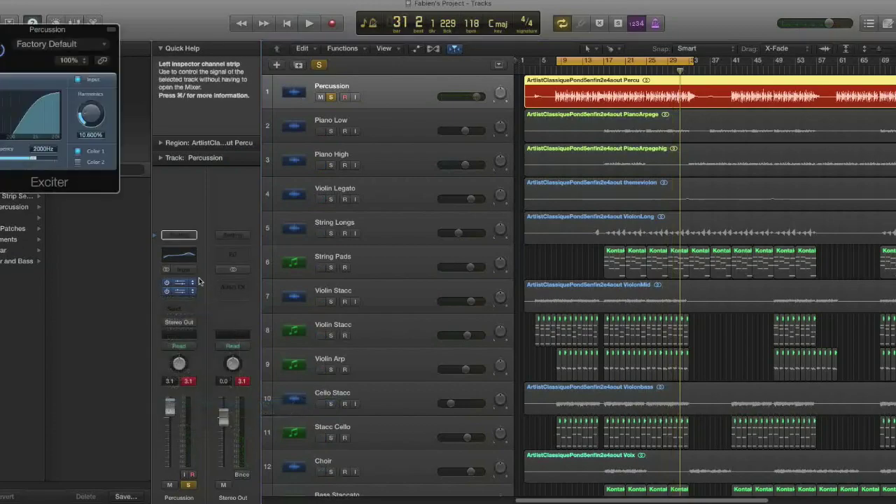
# Step: Set the Percussion Exciter to 5600 Hz with 3.380% harmonics during playback, and close the plug-in
pyautogui.press('space')
pyautogui.moveTo(32, 162); pyautogui.dragTo(43, 160)
pyautogui.moveTo(88, 111)
pyautogui.mouseDown()
pyautogui.moveTo(84, 98)
pyautogui.moveTo(91, 128)
pyautogui.mouseUp()
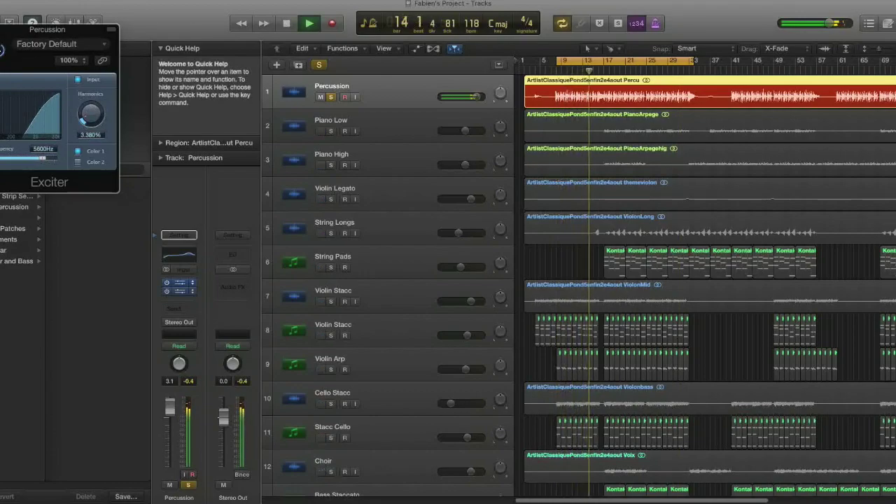
pyautogui.press('super+w')
pyautogui.press('space')
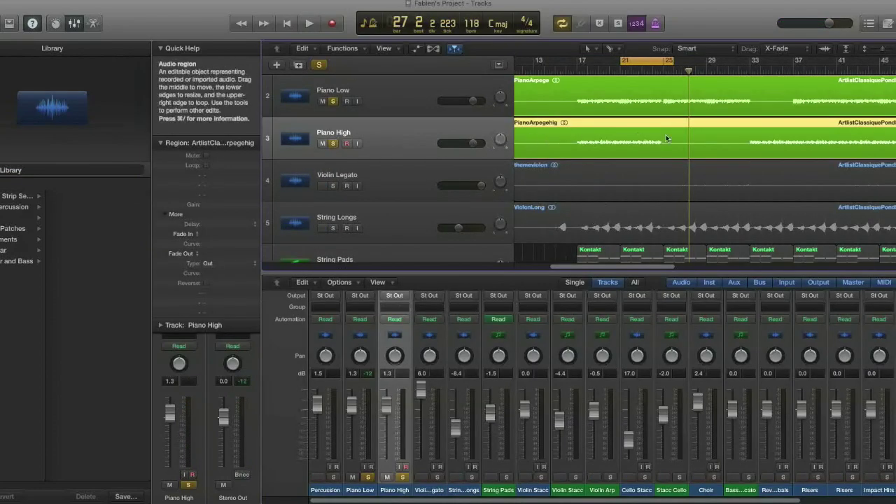
# Step: Audition the soloed Piano Low and Piano High tracks, and route both channel outputs to Bus 3
pyautogui.press('space')
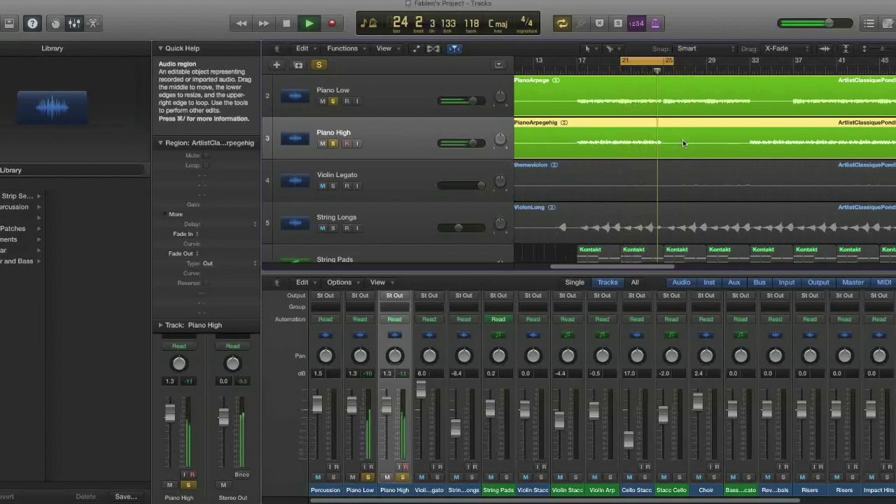
pyautogui.press('space')
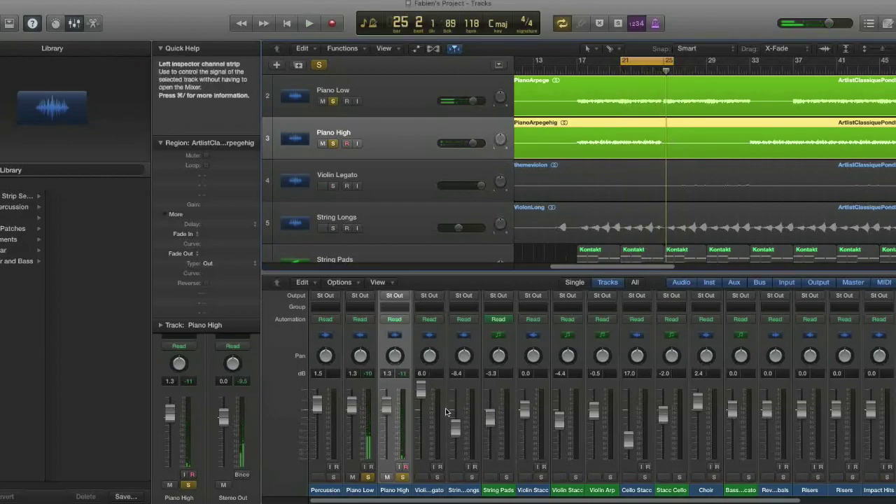
pyautogui.scroll(2, 385, 364)
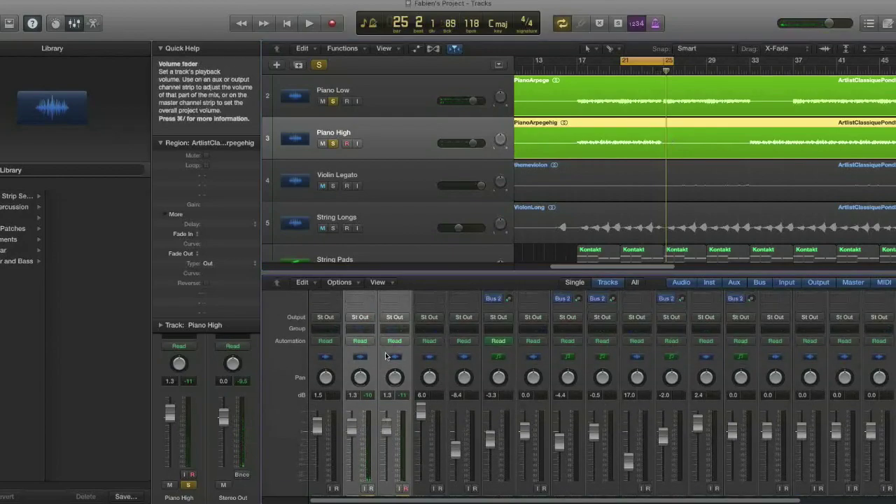
pyautogui.click(395, 317)
pyautogui.moveTo(414, 354)
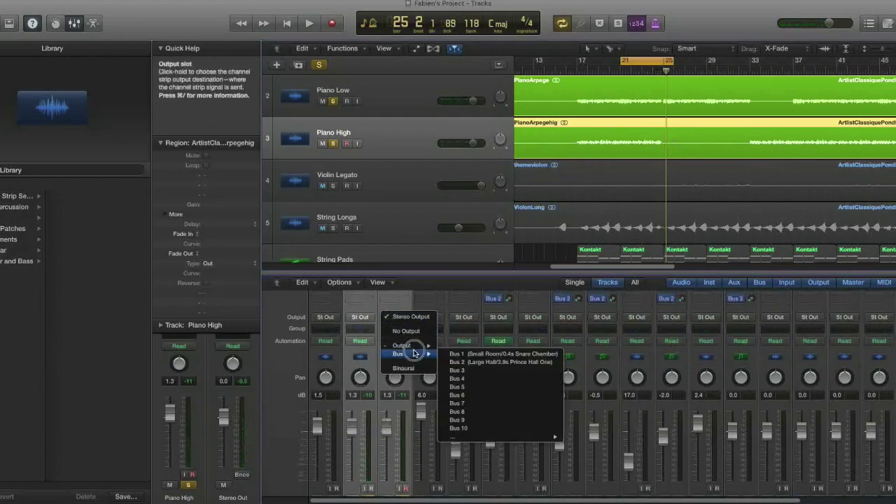
pyautogui.click(462, 370)
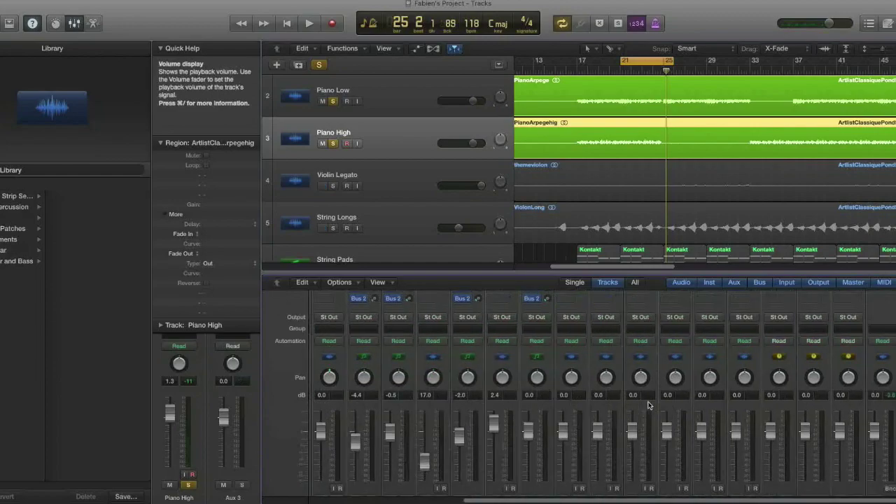
# Step: Rename the new Bus 3 aux channel as PIANO
pyautogui.scroll(-1, 648, 405)
pyautogui.click(848, 492)
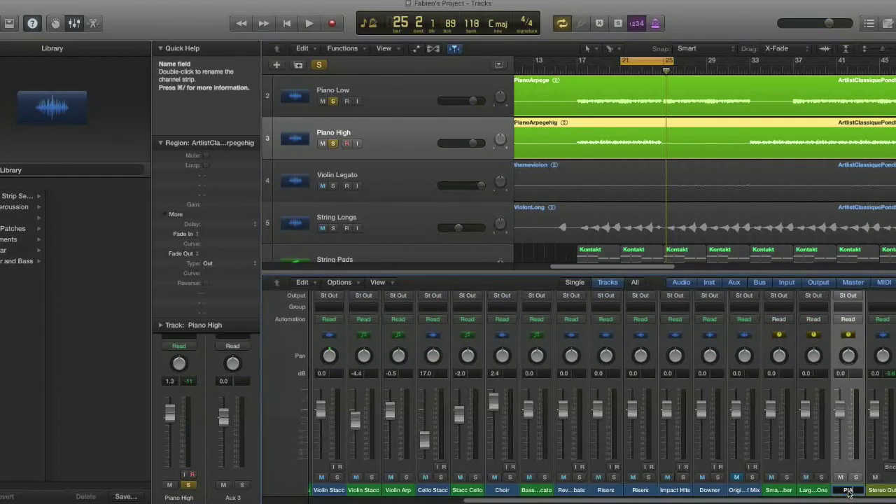
pyautogui.write('PIANO')
pyautogui.press('Return')
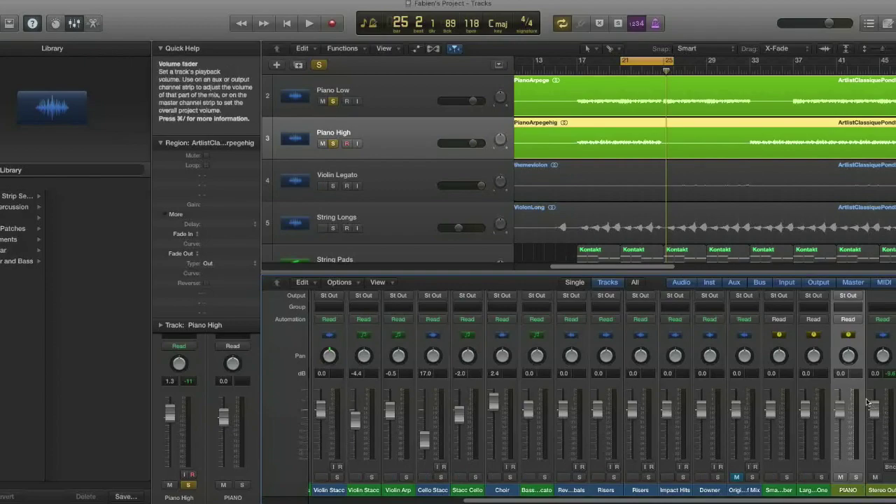
# Step: Insert a stereo FabFilter Pro-Q 2 on the PIANO aux channel
pyautogui.scroll(4, 867, 403)
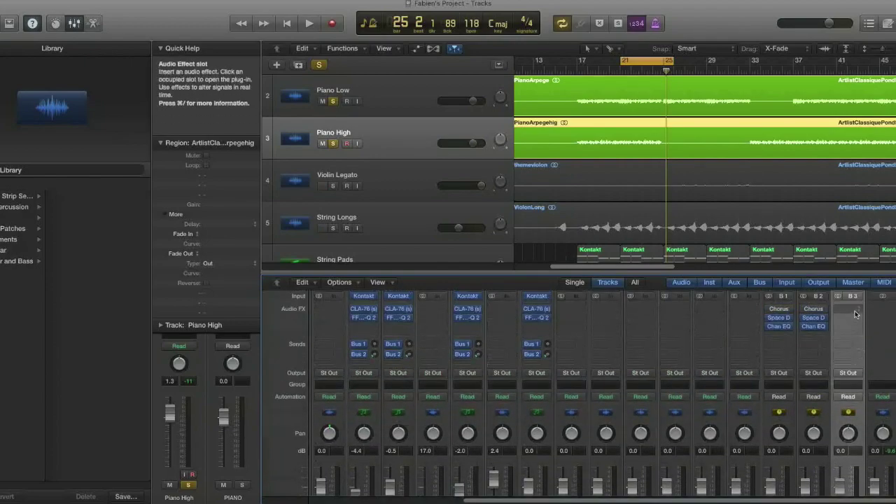
pyautogui.click(855, 314)
pyautogui.moveTo(866, 434)
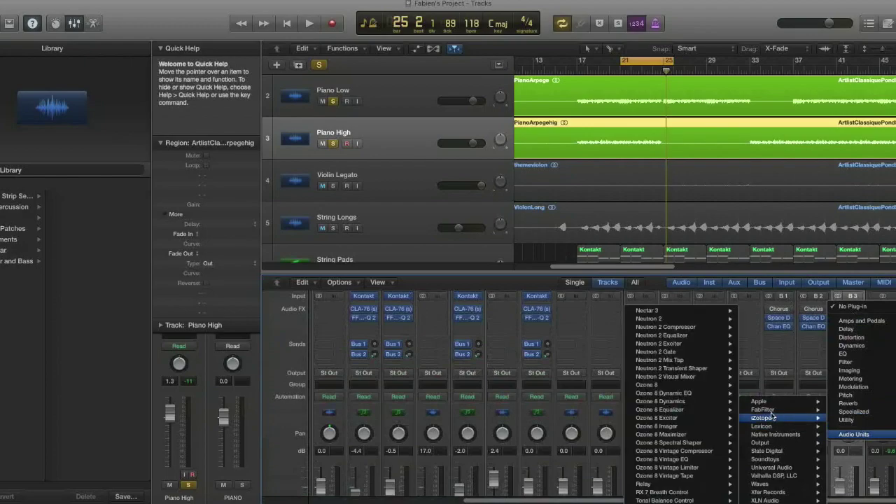
pyautogui.moveTo(772, 416)
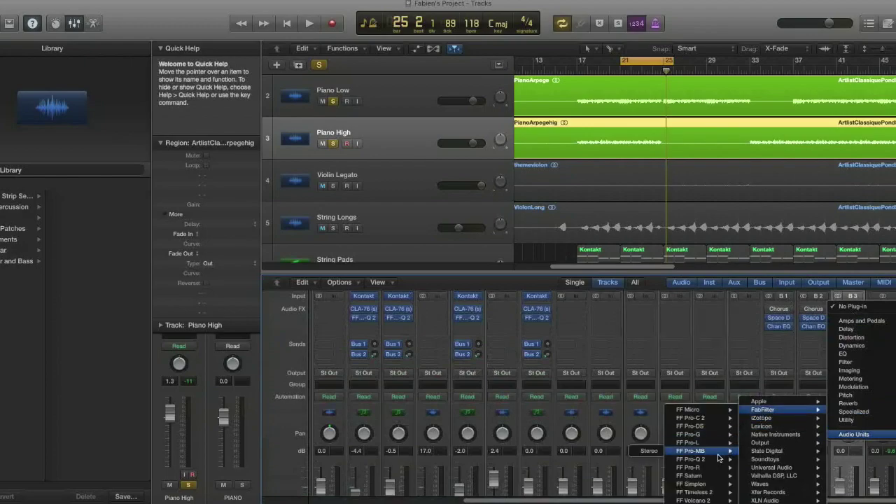
pyautogui.moveTo(718, 459)
pyautogui.click(648, 460)
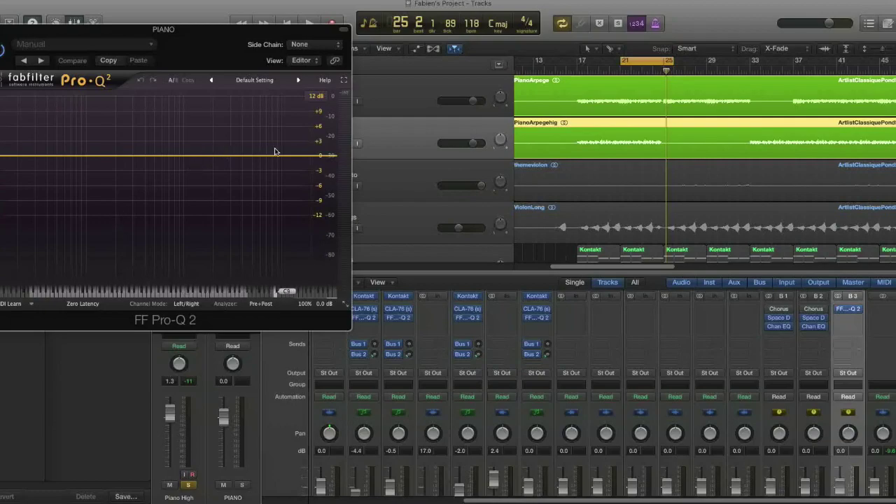
# Step: During playback, cut 5.97 dB at about 593 Hz with Q 5.7 and boost 2.50 dB at about 2389 Hz with Q 1.4 in the Piano EQ
pyautogui.press('space')
pyautogui.moveTo(168, 157); pyautogui.dragTo(170, 104)
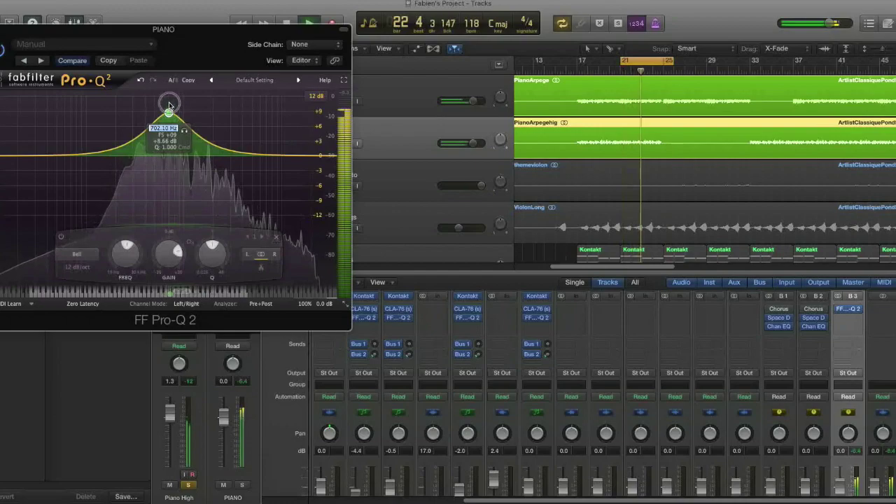
pyautogui.scroll(-3, 169, 113)
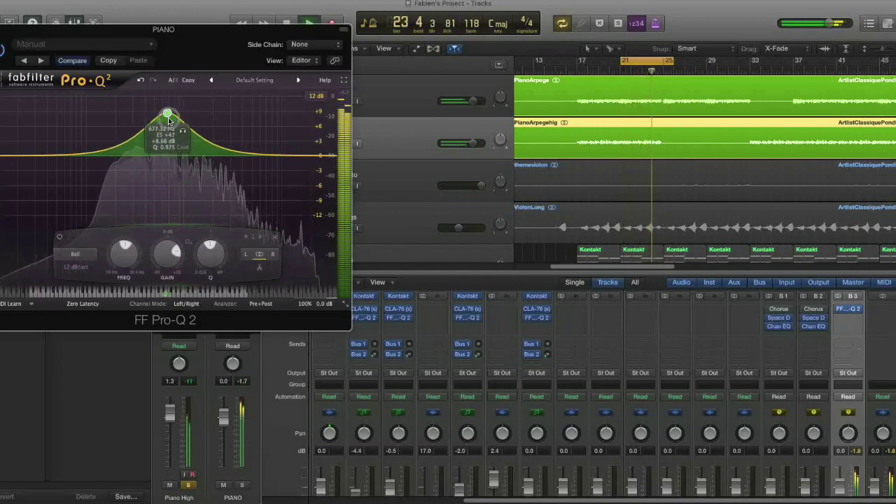
pyautogui.scroll(4, 169, 113)
pyautogui.moveTo(168, 114); pyautogui.dragTo(160, 178)
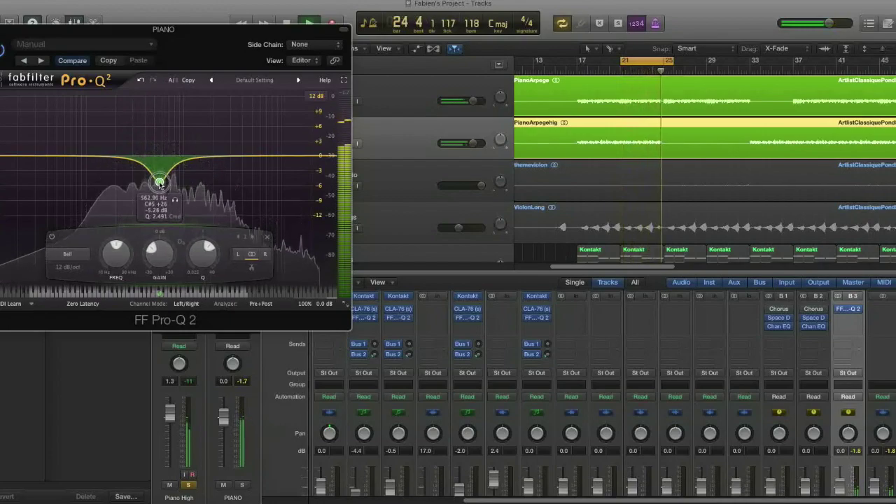
pyautogui.scroll(4, 161, 181)
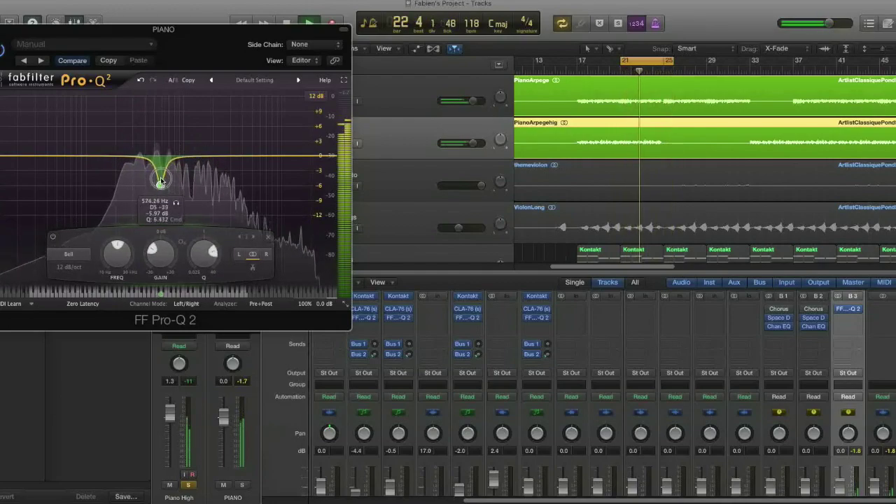
pyautogui.moveTo(210, 157); pyautogui.dragTo(216, 145)
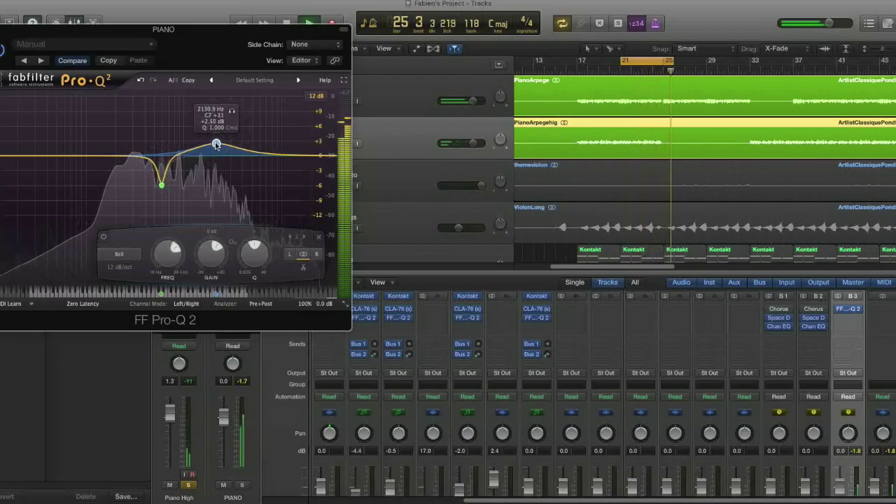
pyautogui.moveTo(232, 112); pyautogui.dragTo(233, 112)
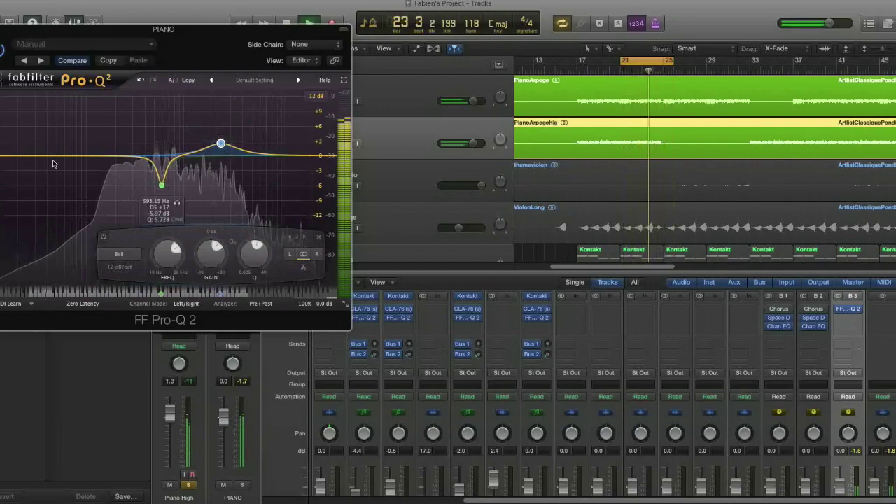
# Step: Add a Low Cut band with a 30 dB/oct slope at the low end of the Piano EQ
pyautogui.moveTo(32, 156); pyautogui.dragTo(21, 156)
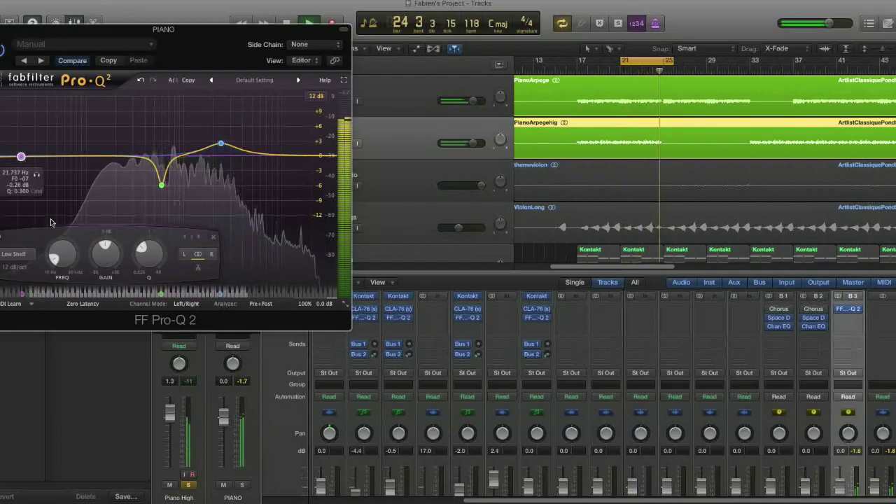
pyautogui.click(23, 261)
pyautogui.click(21, 281)
pyautogui.click(15, 267)
pyautogui.click(31, 318)
pyautogui.moveTo(21, 203); pyautogui.dragTo(69, 174)
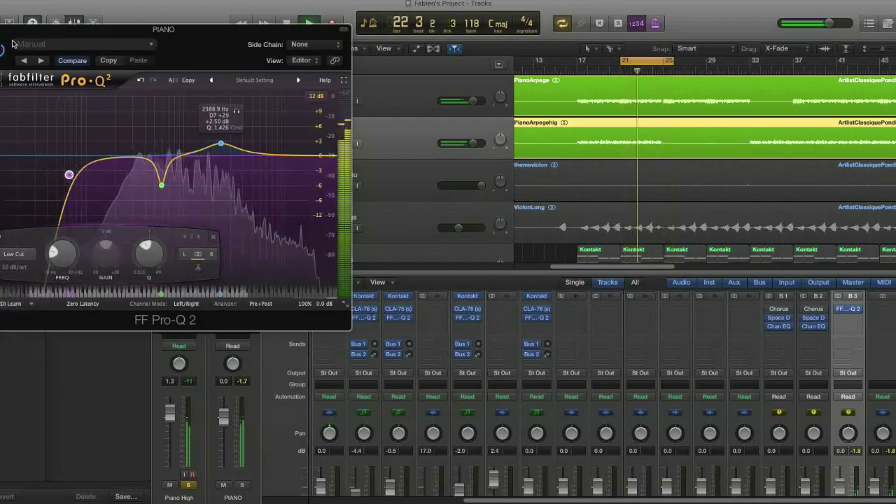
# Step: Widen the Piano EQ's midrange cut to a Q of about 3.5, close the plug-in and stop playback
pyautogui.click(161, 187)
pyautogui.scroll(-3, 161, 189)
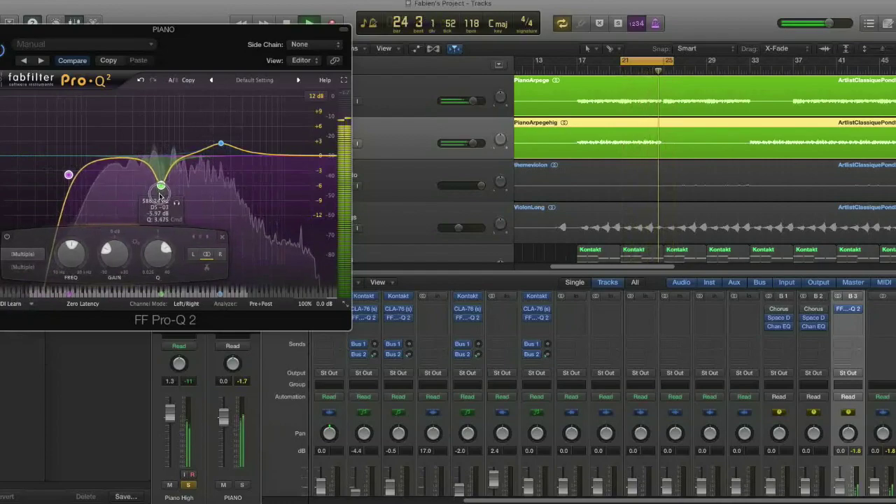
pyautogui.scroll(1, 161, 189)
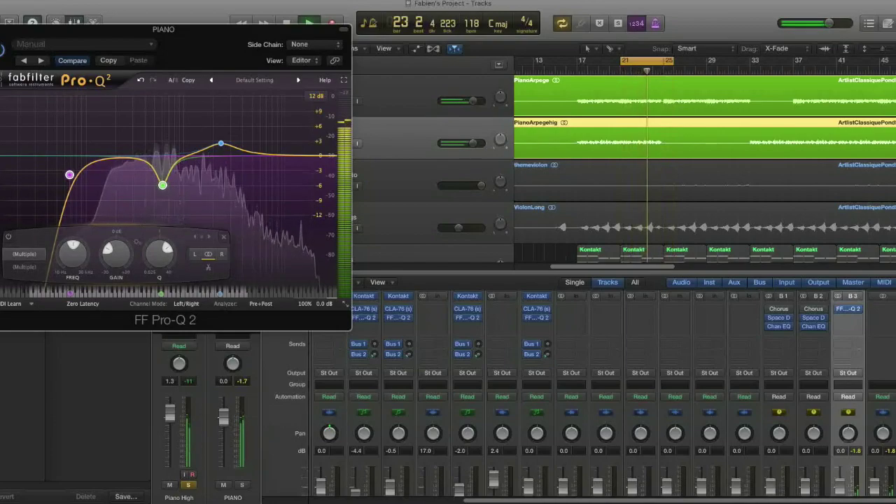
pyautogui.press('super+w')
pyautogui.press('space')
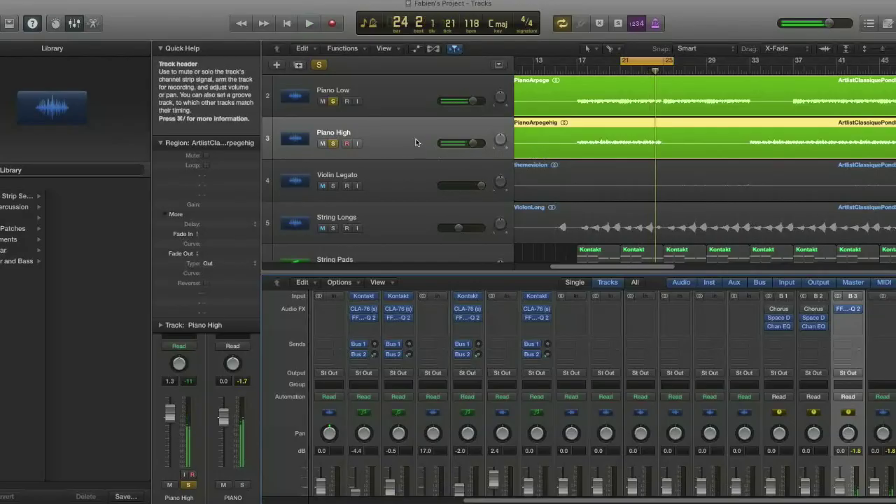
# Step: Pan Piano High to -11, adjust Piano Low's pan, and readjust Piano High's pan while the pianos play
pyautogui.click(496, 142)
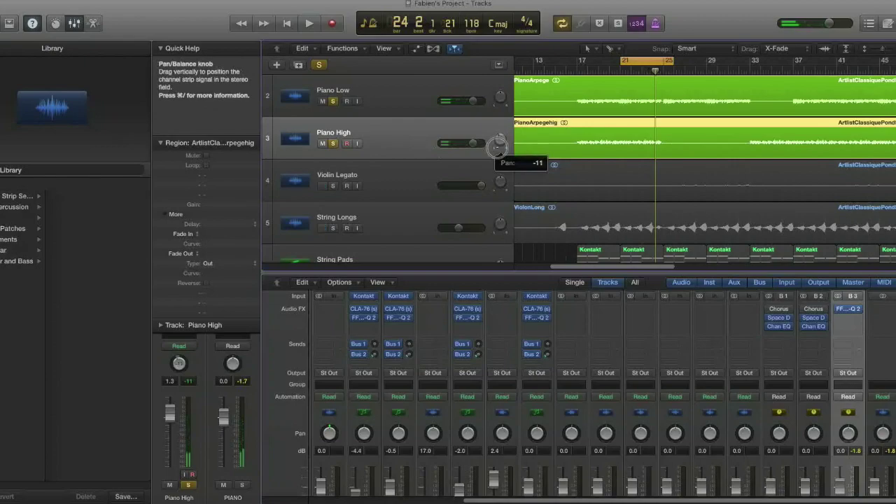
pyautogui.moveTo(499, 96); pyautogui.dragTo(500, 98)
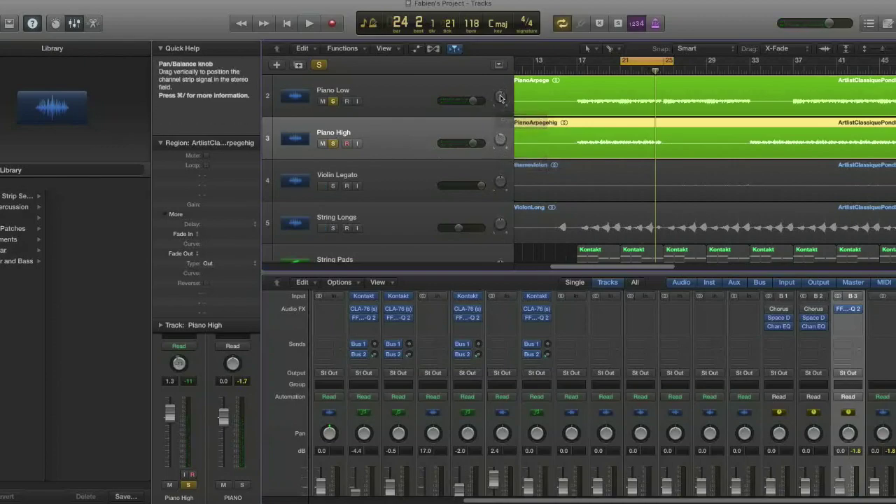
pyautogui.press('space')
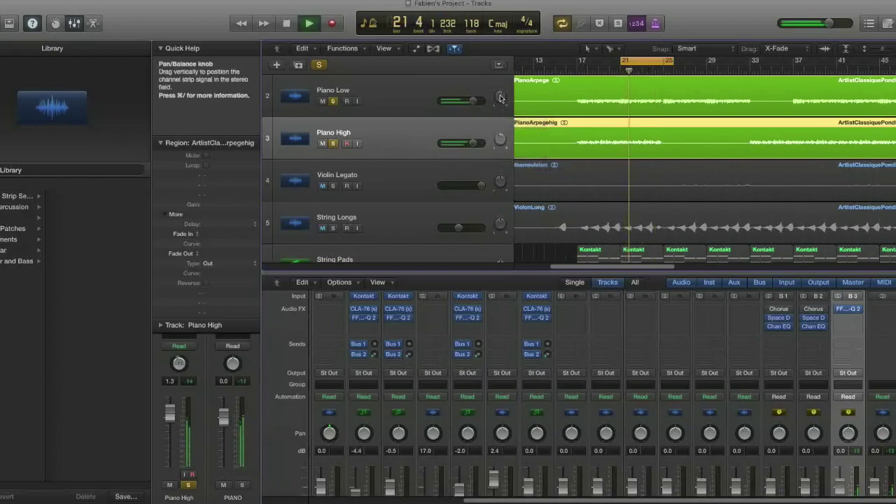
pyautogui.click(501, 141)
pyautogui.moveTo(501, 142); pyautogui.dragTo(501, 139)
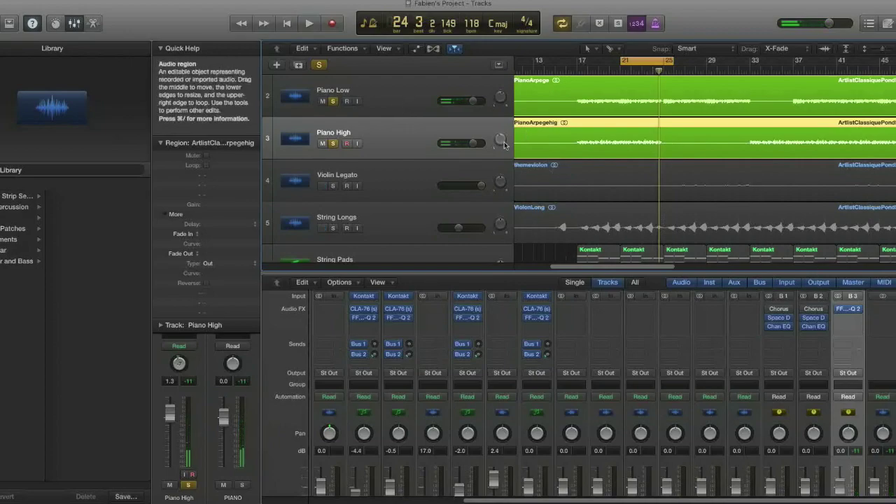
# Step: Turn off cycle mode and delete the silent gap just before bar 25 from the Piano Low region
pyautogui.press('super+Right')
pyautogui.press('super+Right')
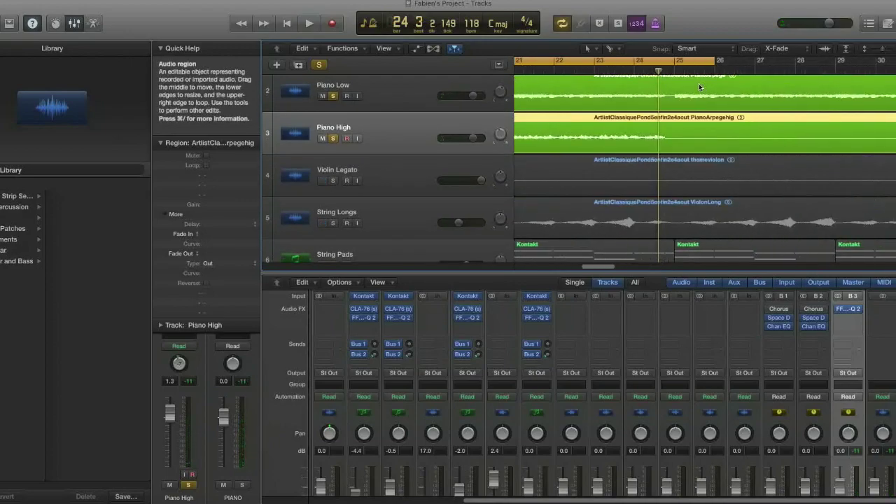
pyautogui.press('super+Down')
pyautogui.press('super+Down')
pyautogui.click(676, 61)
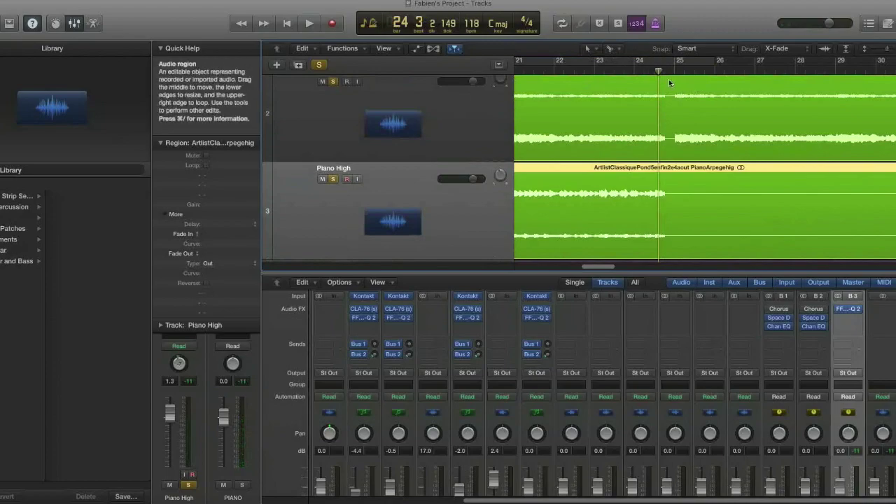
pyautogui.moveTo(673, 96); pyautogui.dragTo(669, 100)
pyautogui.press('Delete')
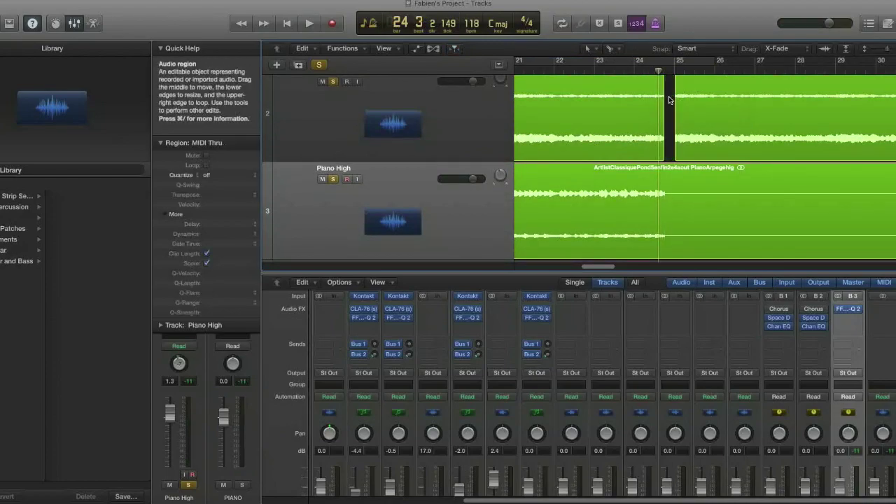
# Step: Add a fade-in to the Piano Low region after the gap and a fade-out of 1 to the region before it
pyautogui.click(678, 103)
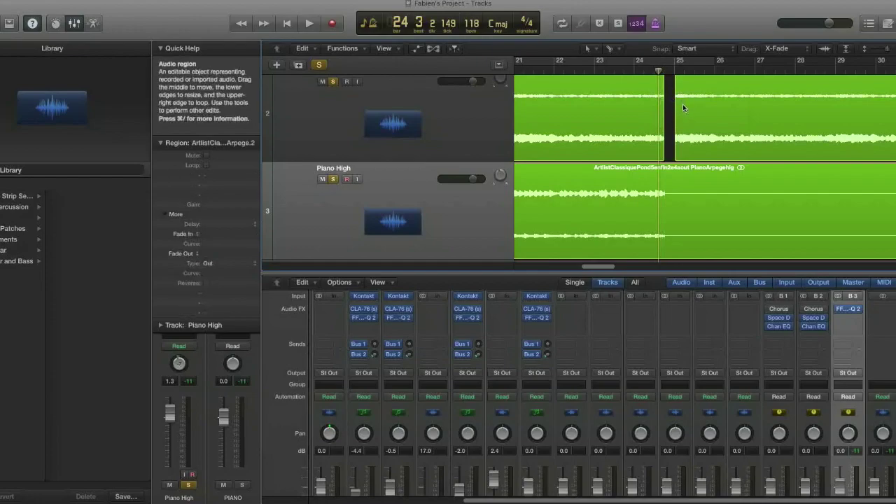
pyautogui.scroll(3, 684, 110)
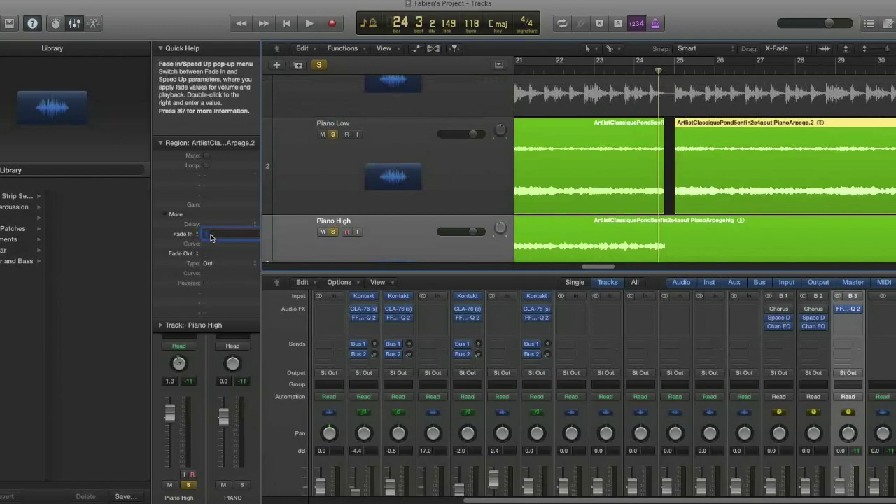
pyautogui.click(584, 176)
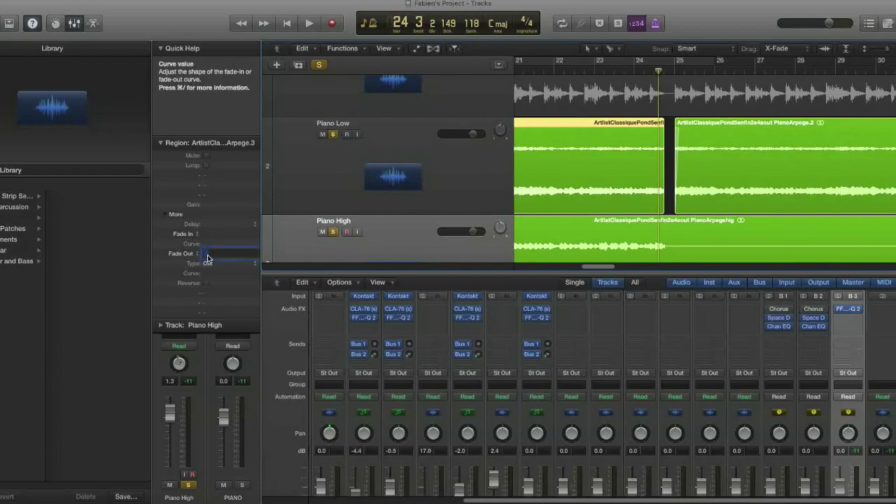
pyautogui.press('Return')
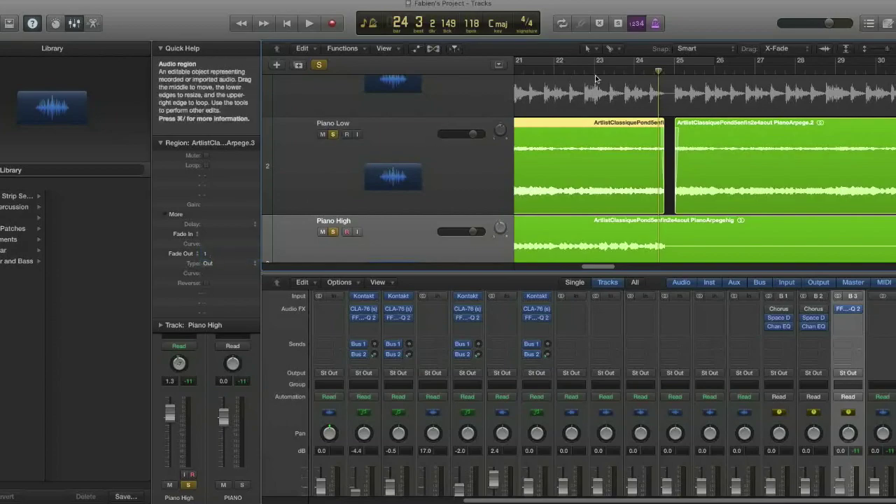
# Step: Play back the Piano Low edit around bar 25 to check the gap and its fades
pyautogui.press('space')
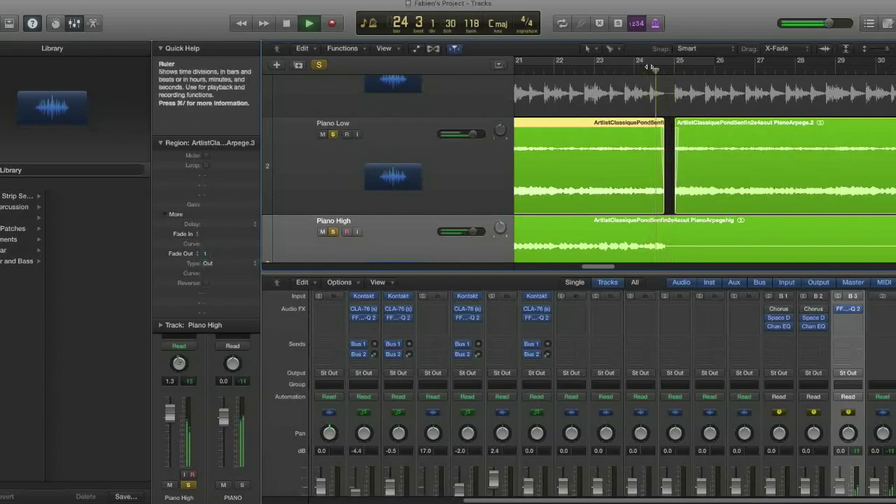
pyautogui.press('super+Up')
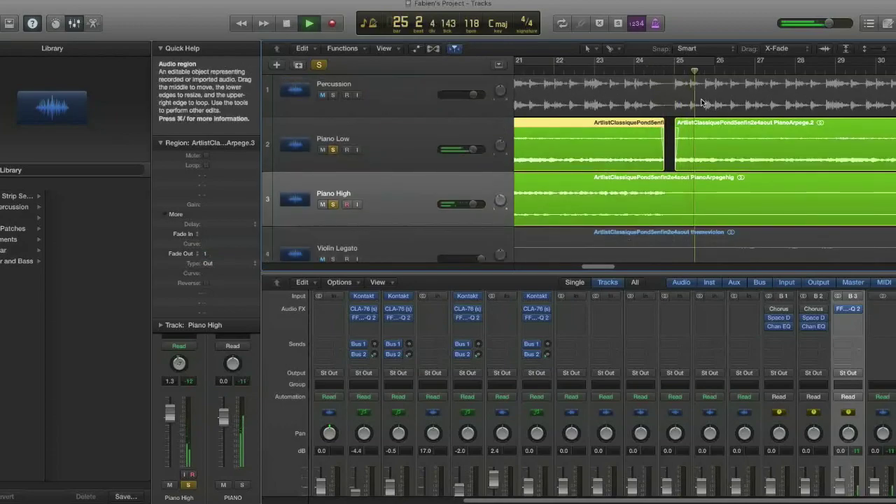
pyautogui.press('super+Left')
pyautogui.press('super+Left')
pyautogui.press('super+Left')
pyautogui.press('super+Left')
pyautogui.press('super+Left')
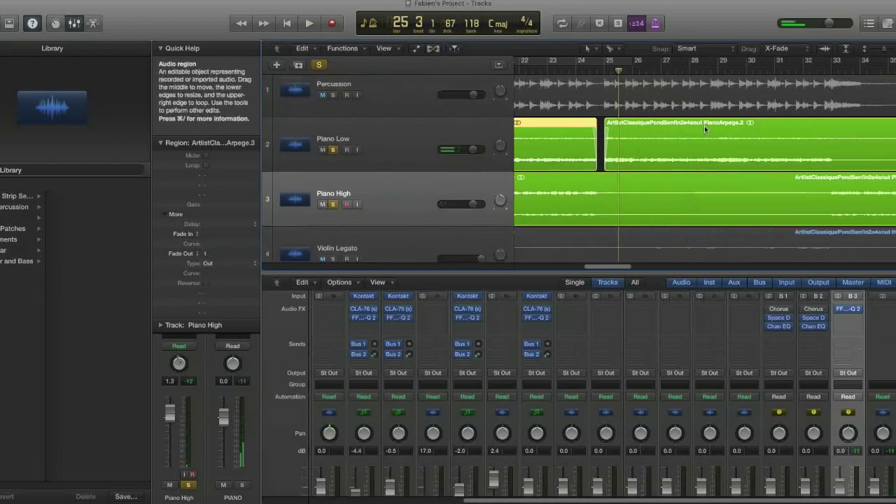
pyautogui.press('super+Left')
pyautogui.press('super+Left')
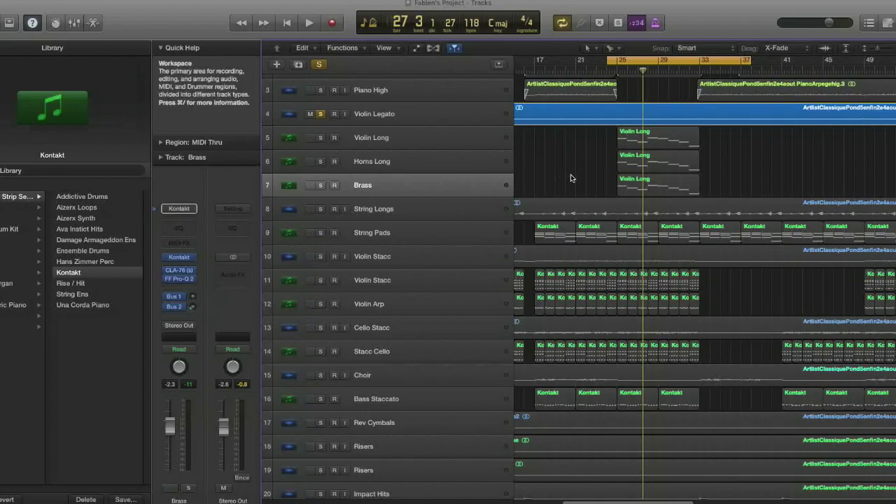
# Step: Play the soloed Violin Legato stem and toggle all solos off and on to hear it in context
pyautogui.click(393, 119)
pyautogui.press('space')
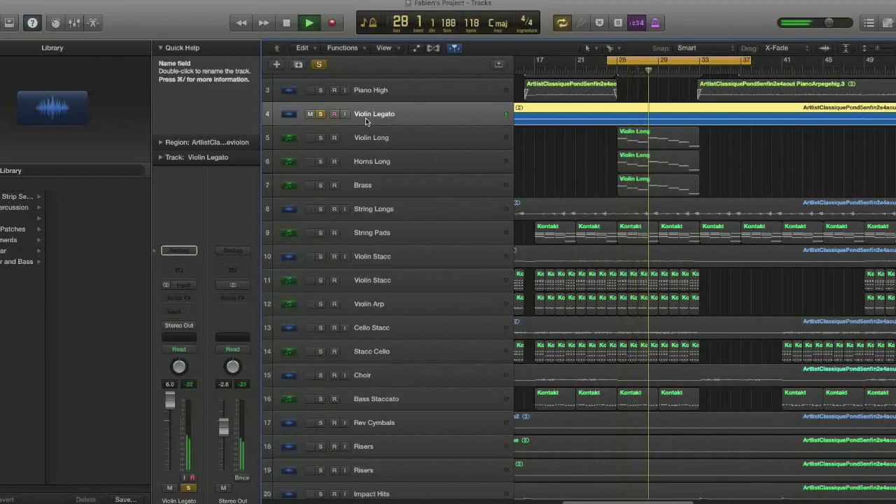
pyautogui.click(318, 65)
pyautogui.click(318, 65)
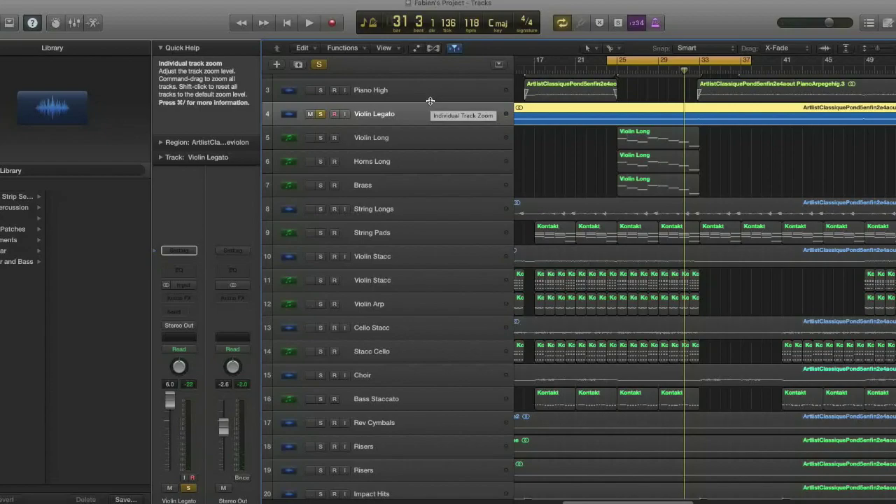
# Step: Take Violin Legato out of solo and solo the Violin Long, Horns Long and Brass tracks instead
pyautogui.click(446, 138)
pyautogui.click(425, 162)
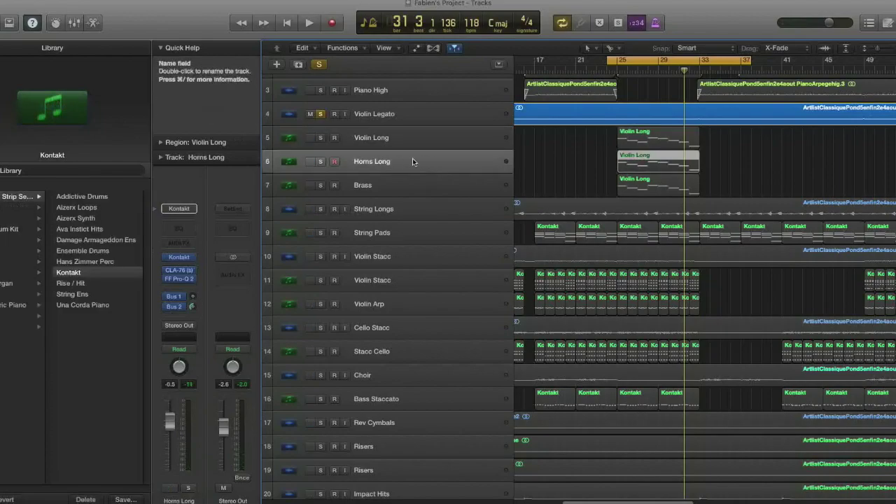
pyautogui.click(409, 188)
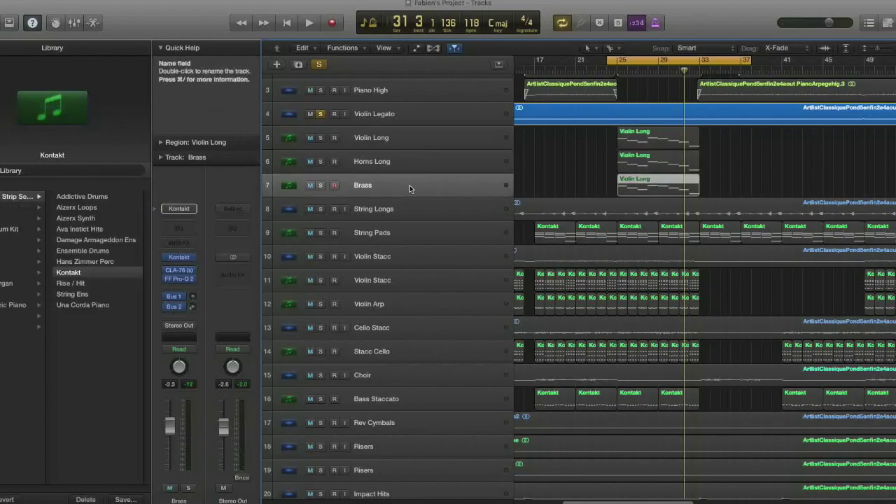
pyautogui.click(320, 114)
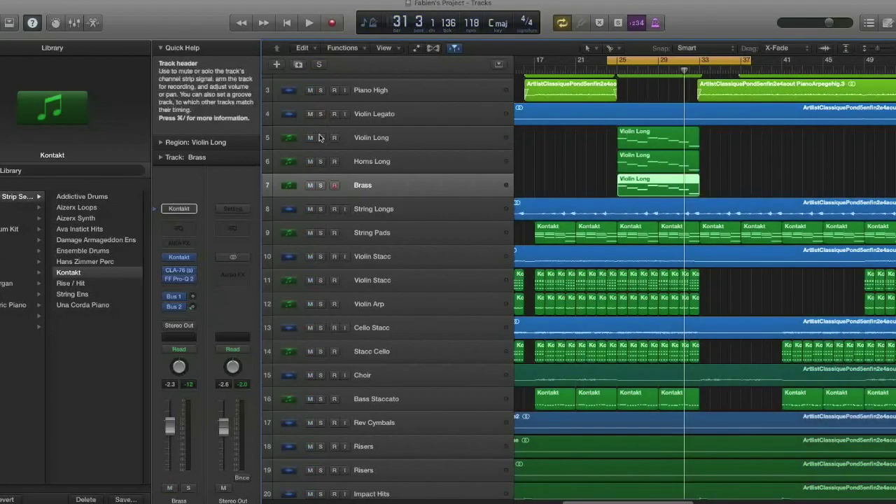
pyautogui.click(320, 138)
pyautogui.click(320, 161)
pyautogui.click(320, 185)
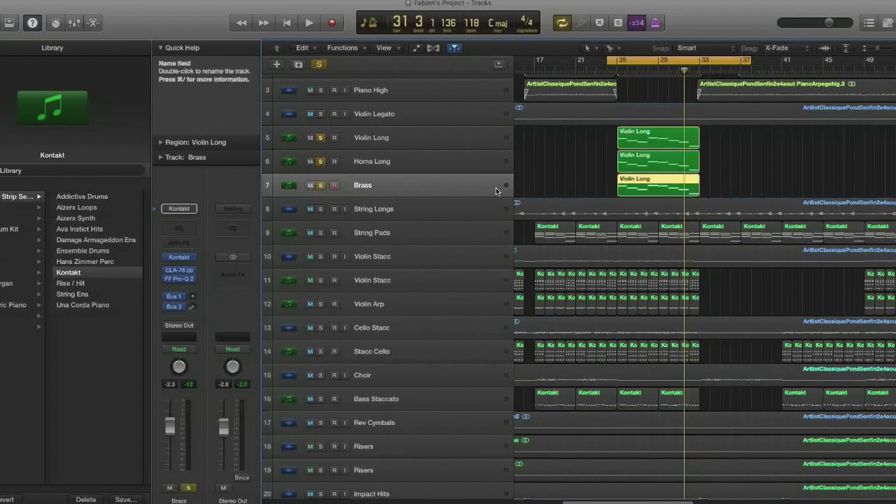
# Step: Play the three soloed melody tracks, add Violin Legato to the solo for comparison, and stop playback
pyautogui.press('space')
pyautogui.press('super+Down')
pyautogui.press('super+Right')
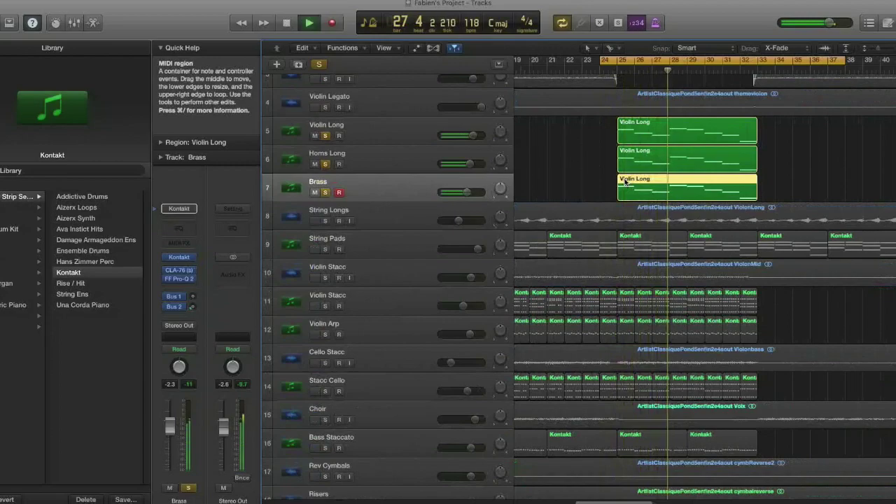
pyautogui.click(325, 108)
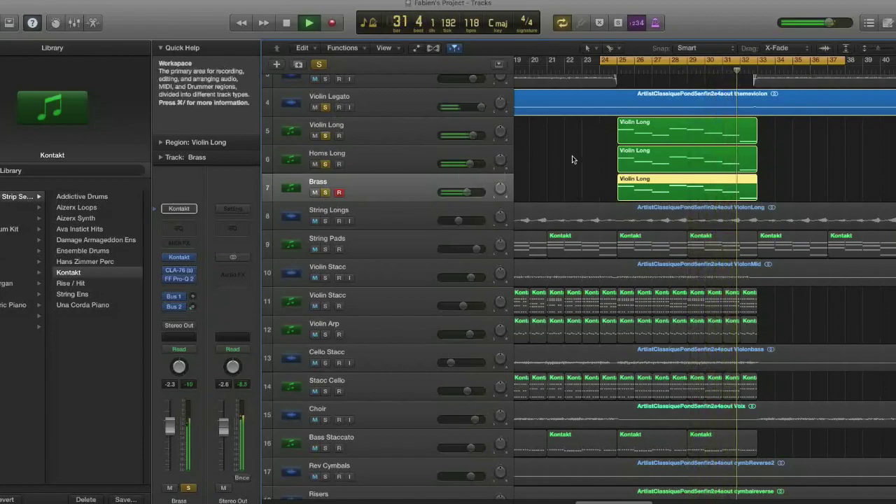
pyautogui.press('space')
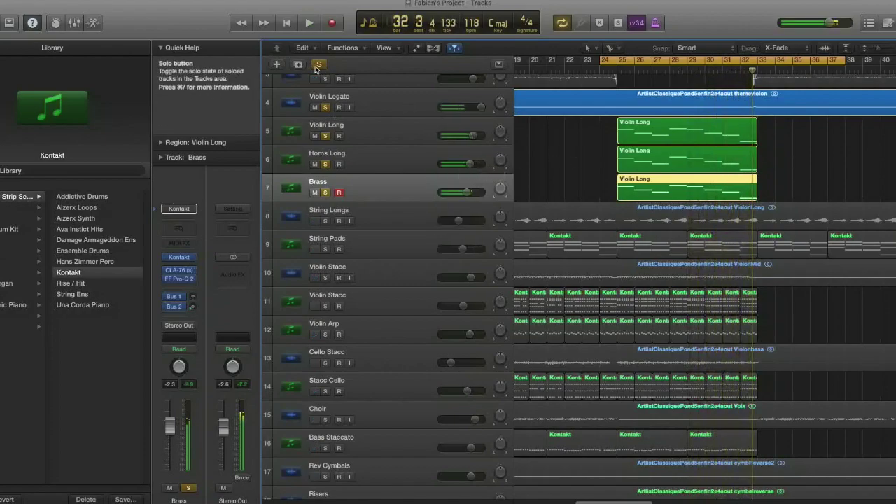
# Step: Select the Violin Long, Horns Long and Brass tracks, clear all solos and mute the three tracks
pyautogui.click(392, 140)
pyautogui.keyDown('shift'); pyautogui.click(383, 189); pyautogui.keyUp('shift')
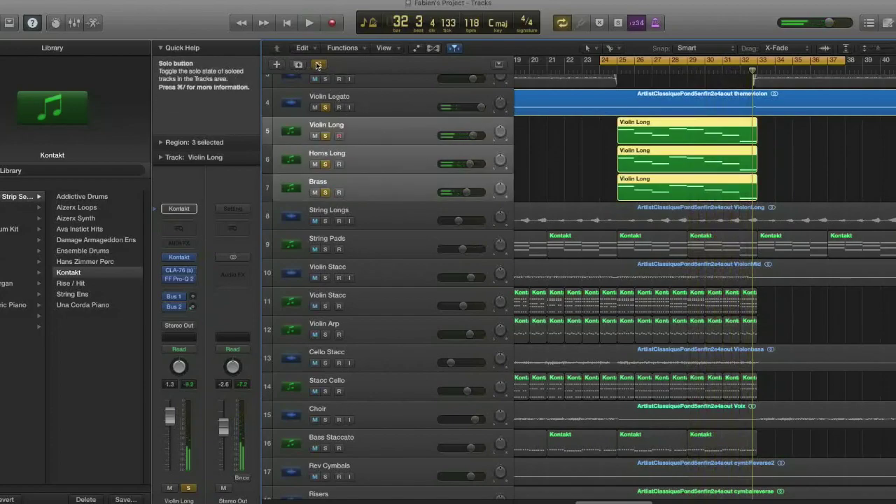
pyautogui.press('s')
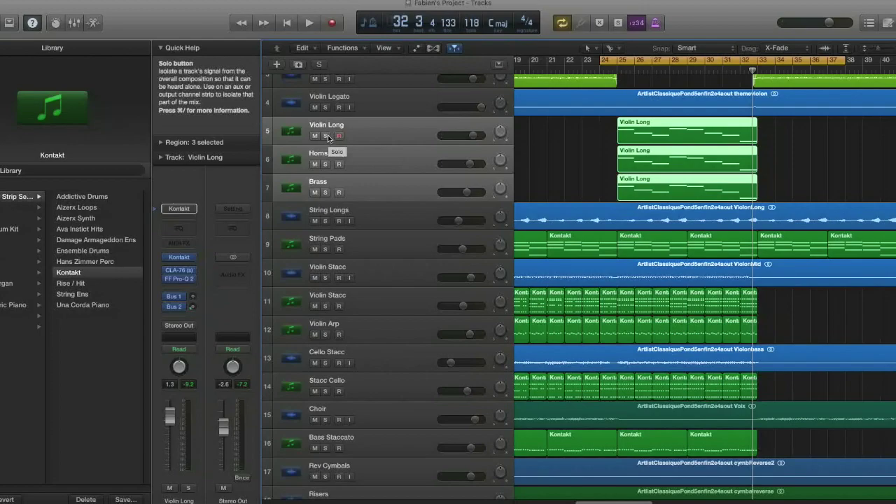
pyautogui.hotkey('ctrl', 'm')
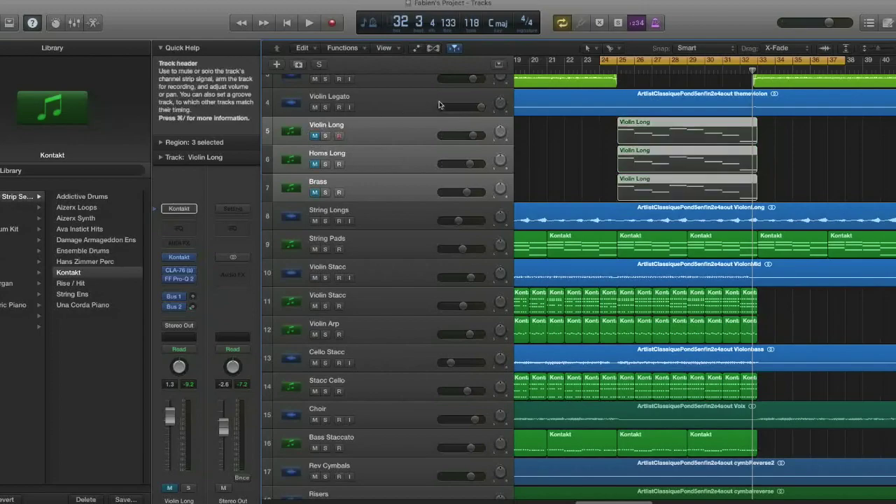
# Step: Compare the full mix with and without the three melody tracks during playback, leave them unmuted and stop
pyautogui.press('space')
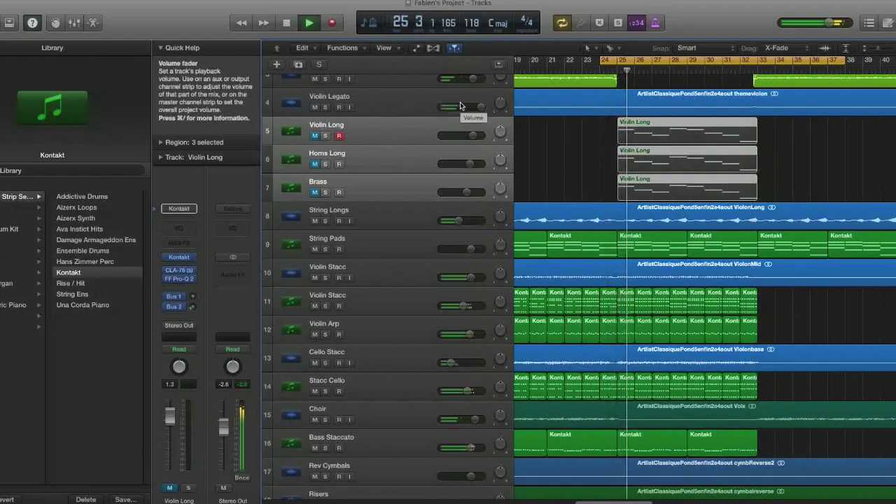
pyautogui.click(315, 137)
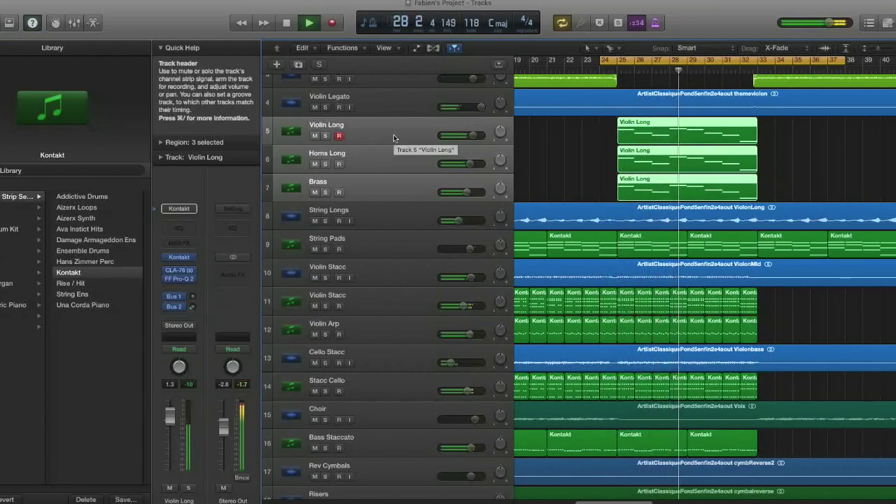
pyautogui.click(314, 136)
pyautogui.click(314, 137)
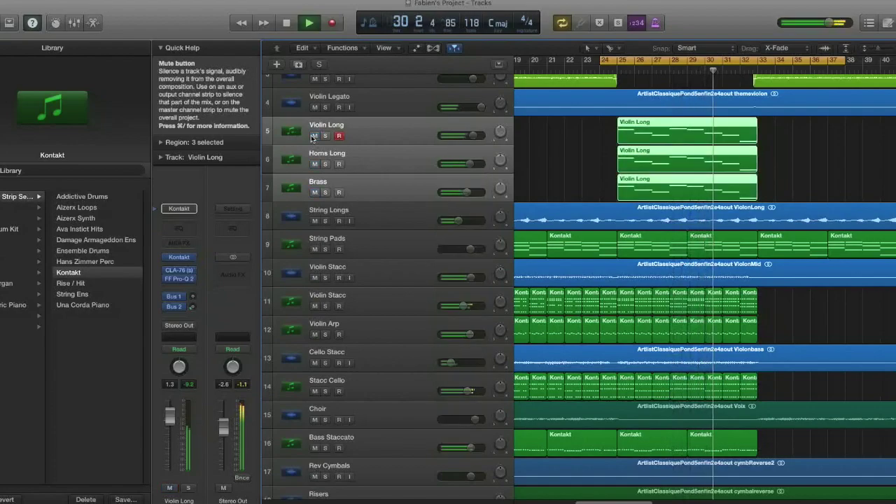
pyautogui.press('z')
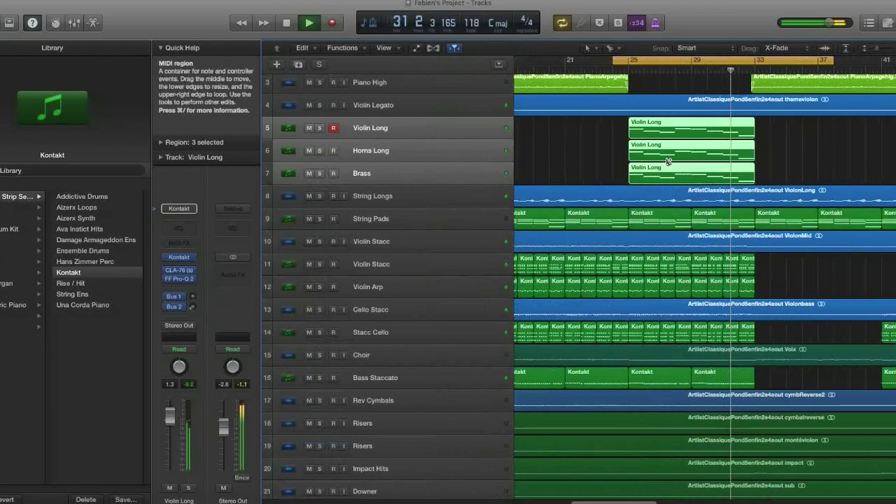
pyautogui.press('super+Left')
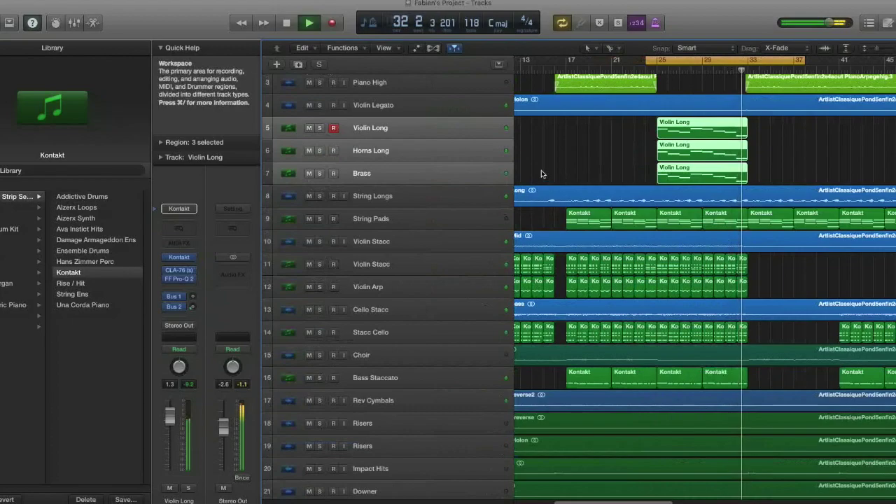
pyautogui.press('space')
# Step: Show the mixer and route the outputs of Violin Long, Horns Long and Brass to Bus 4
pyautogui.press('super+Up')
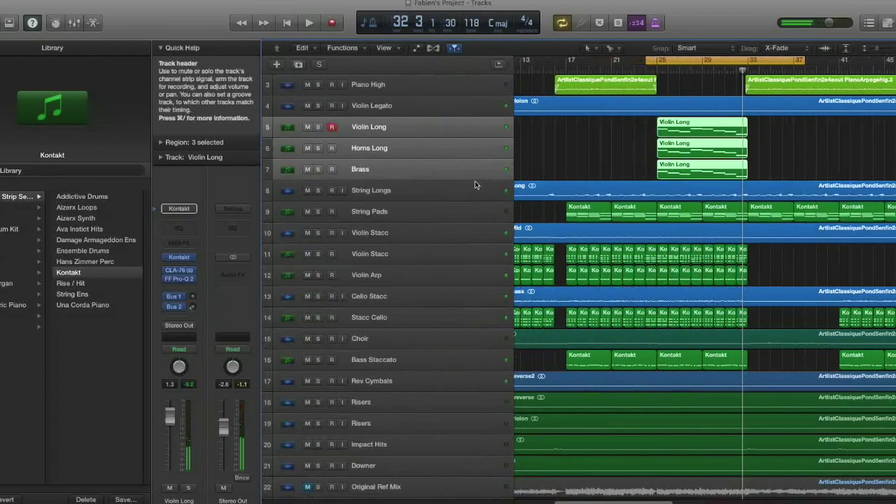
pyautogui.press('super+Left')
pyautogui.press('x')
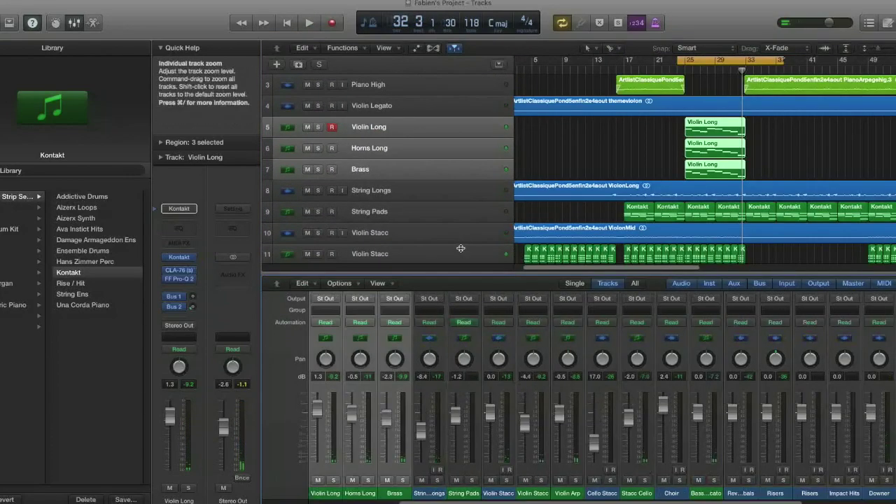
pyautogui.click(397, 300)
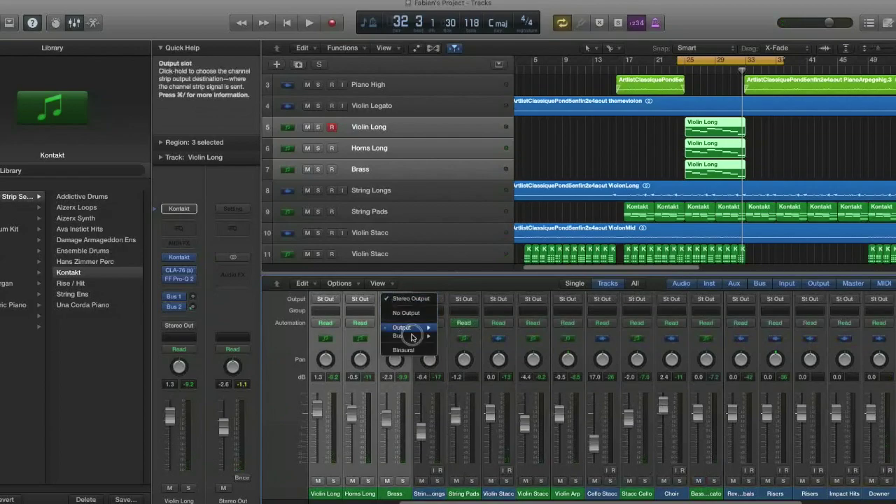
pyautogui.moveTo(412, 337)
pyautogui.click(476, 362)
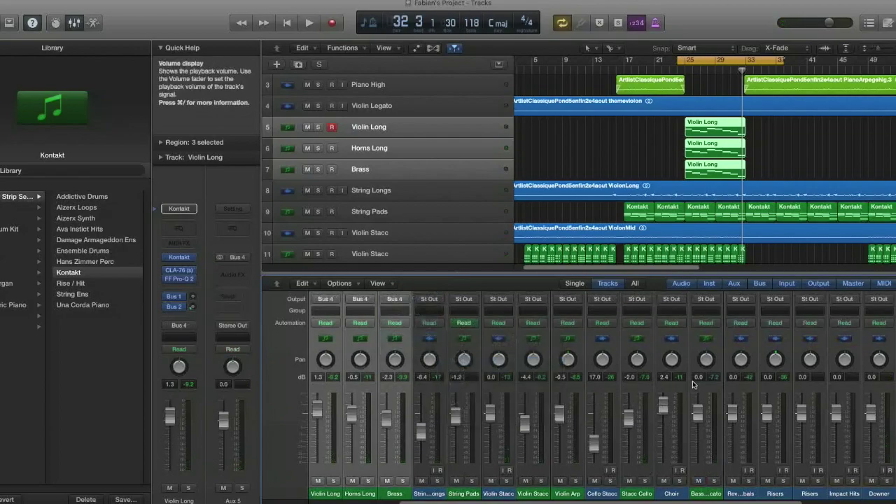
# Step: Solo the three melody tracks, play them, and rename their Bus 4 aux channel to MELODY
pyautogui.hscroll(5, 692, 381)
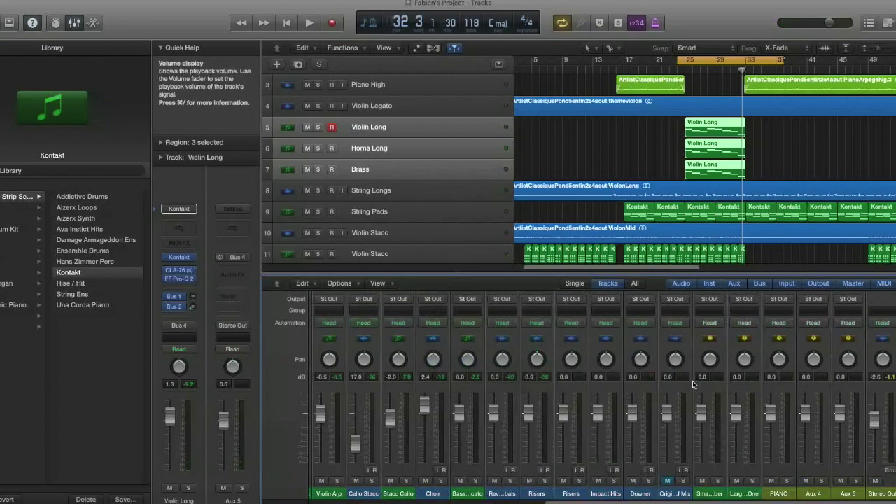
pyautogui.click(316, 171)
pyautogui.press('space')
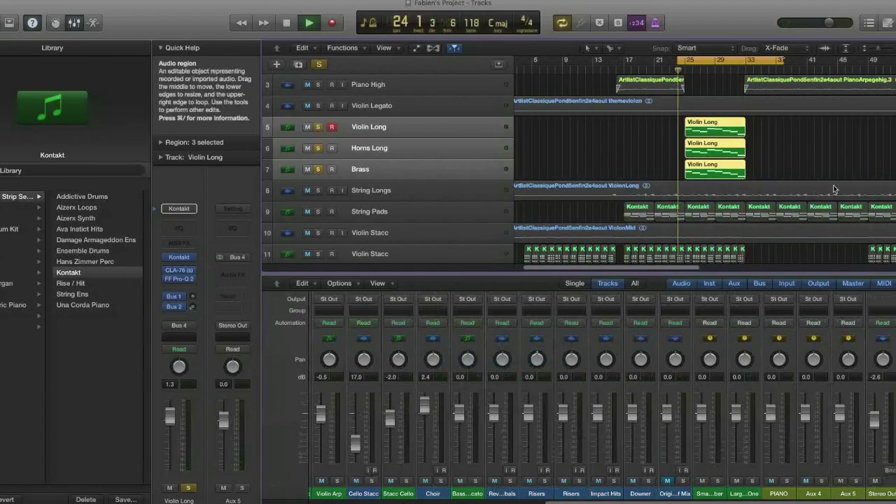
pyautogui.doubleClick(848, 495)
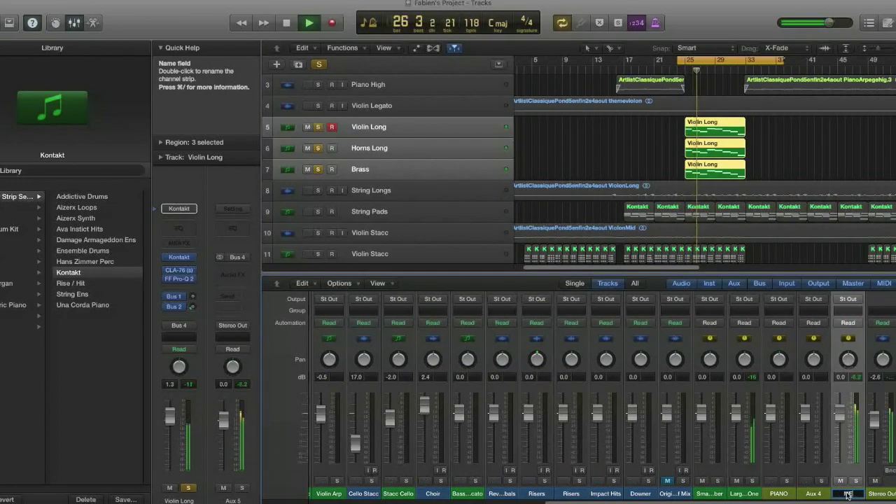
pyautogui.write('MELODY')
pyautogui.press('Return')
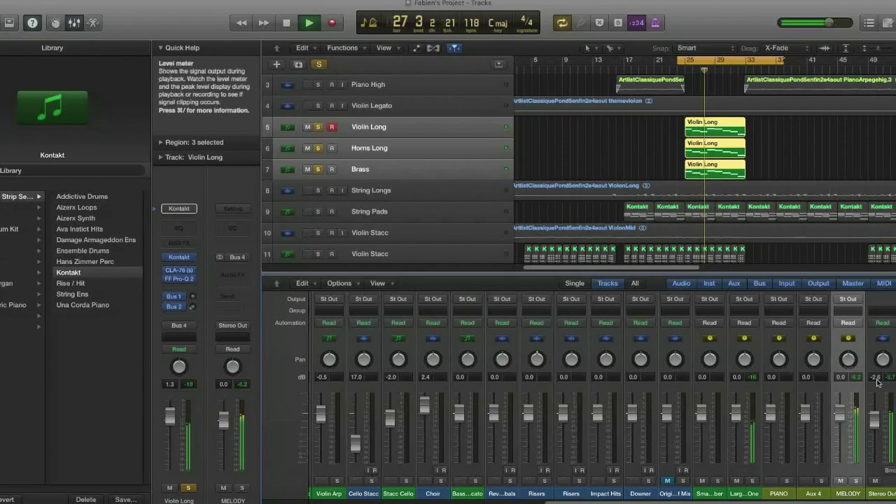
# Step: Insert the UAD Oxford Inflator plug-in in the first audio effect slot of the MELODY aux
pyautogui.scroll(3, 873, 384)
pyautogui.scroll(3, 861, 360)
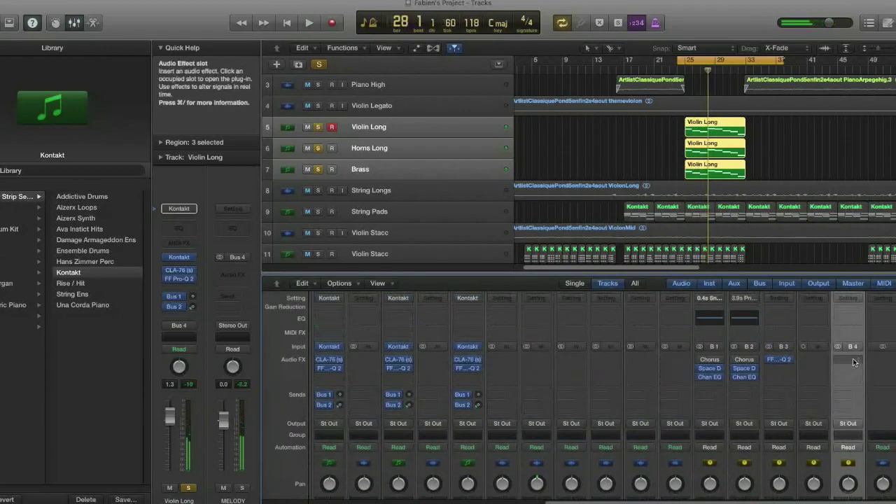
pyautogui.click(854, 361)
pyautogui.moveTo(854, 484)
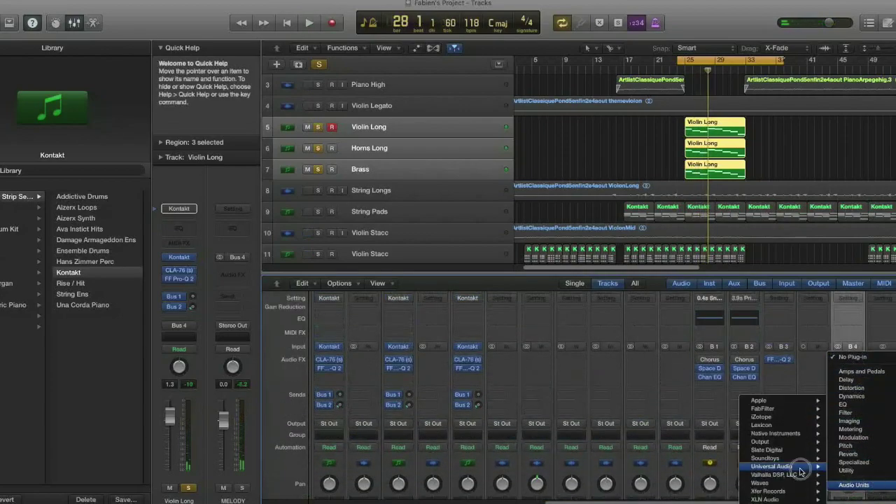
pyautogui.moveTo(772, 466)
pyautogui.scroll(-10, 661, 475)
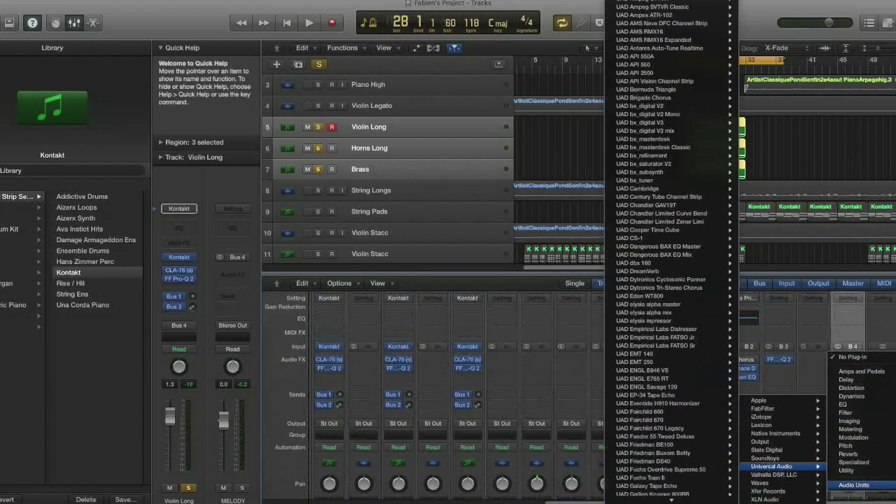
pyautogui.scroll(-7, 669, 476)
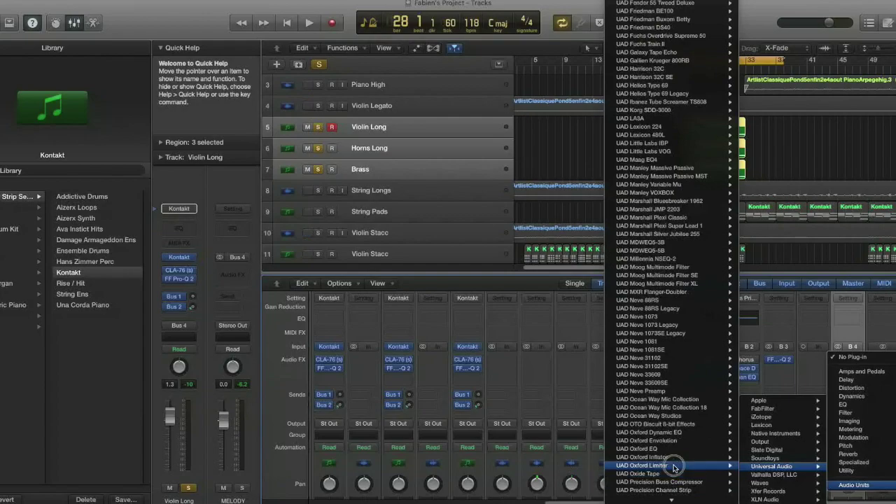
pyautogui.moveTo(673, 459)
pyautogui.click(590, 458)
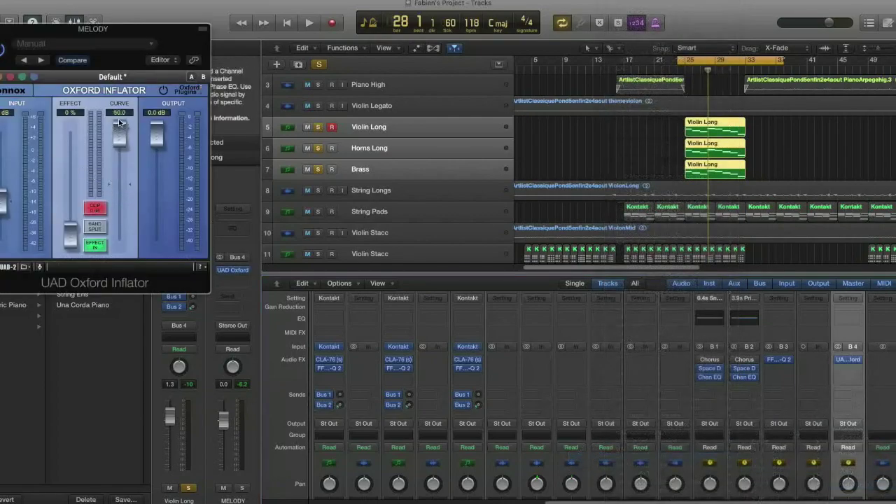
# Step: Set the Oxford Inflator's Effect amount to 76.9 % while the melody tracks play
pyautogui.press('space')
pyautogui.moveTo(70, 231); pyautogui.dragTo(83, 149)
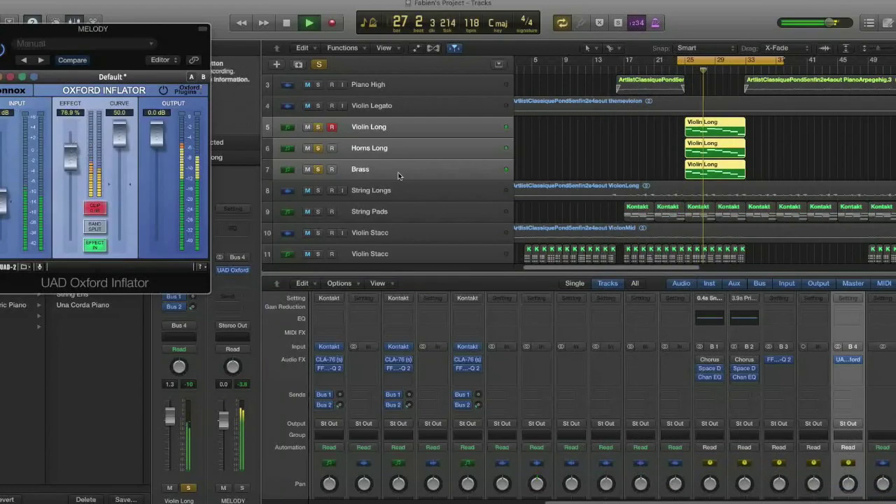
# Step: Lower the Oxford Inflator's output to -1.25 dB and insert a stereo ValhallaVintageVerb in the MELODY aux's second effect slot
pyautogui.moveTo(156, 133); pyautogui.dragTo(156, 143)
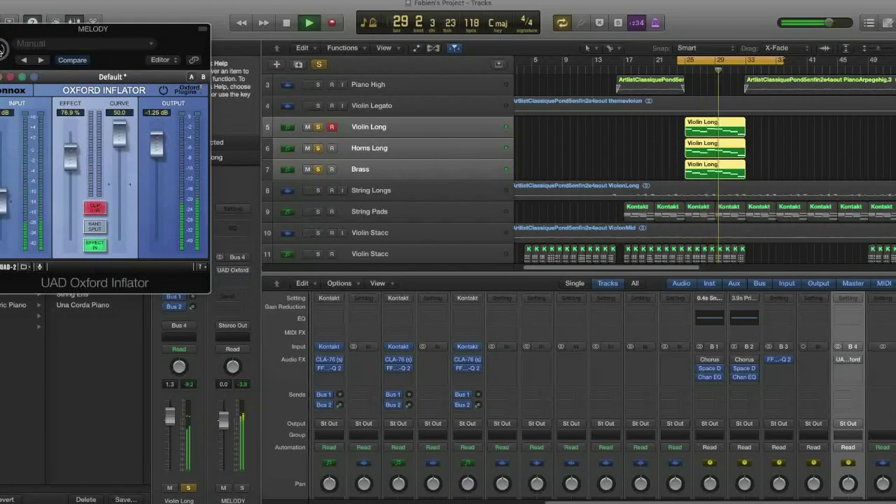
pyautogui.click(851, 368)
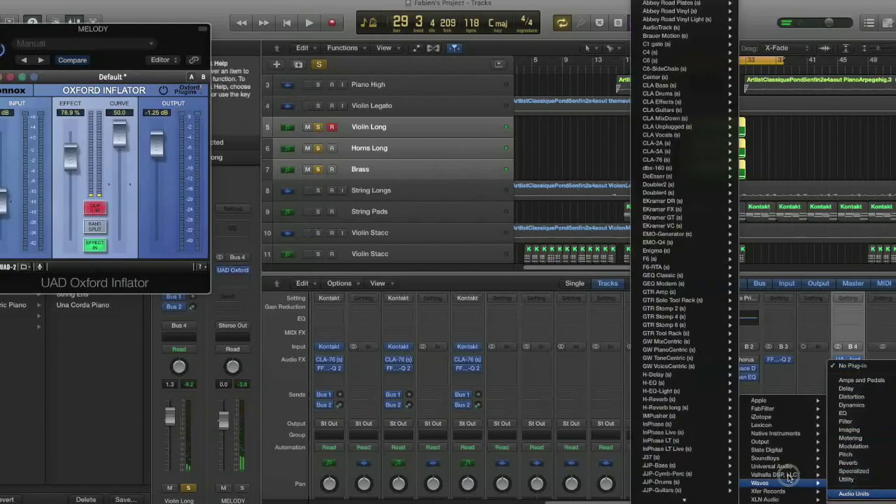
pyautogui.moveTo(664, 492)
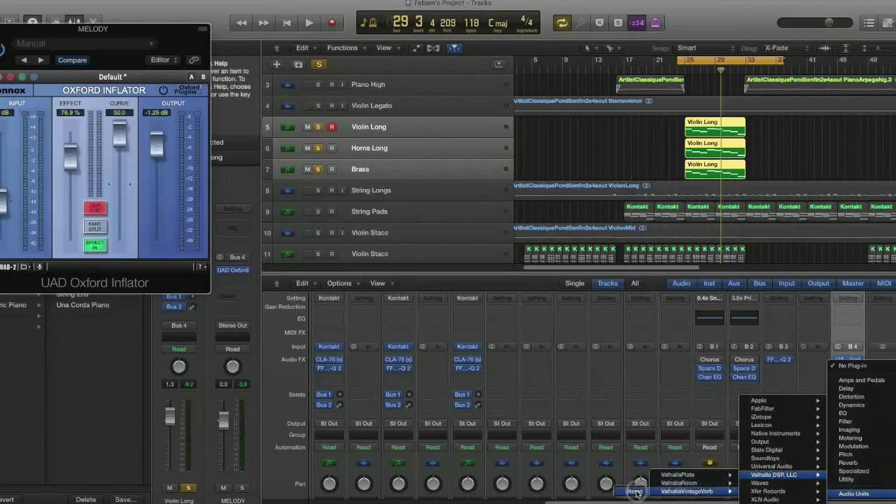
pyautogui.click(634, 492)
# Step: Set ValhallaVintageVerb's mix to 32.8 % and decay to 2.81 s, and close both MELODY plug-in windows
pyautogui.moveTo(10, 155); pyautogui.dragTo(30, 248)
pyautogui.moveTo(103, 189)
pyautogui.mouseDown()
pyautogui.moveTo(107, 180)
pyautogui.moveTo(91, 193)
pyautogui.mouseUp()
pyautogui.moveTo(23, 163); pyautogui.dragTo(27, 170)
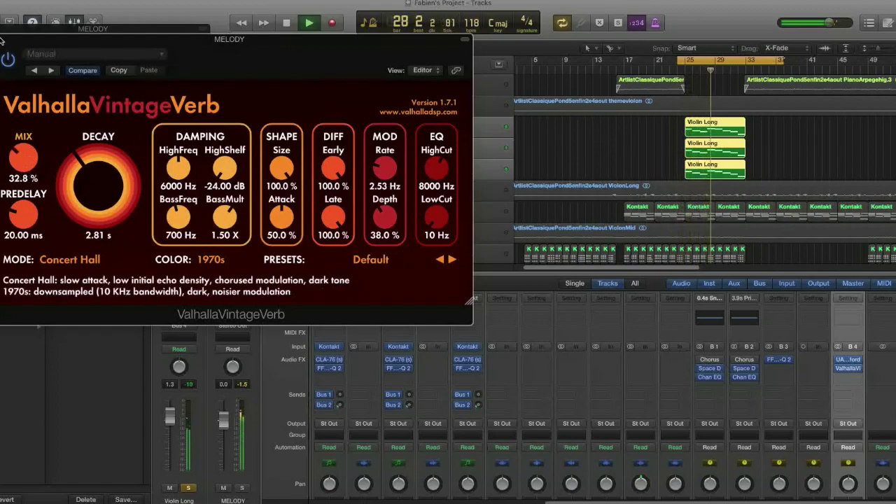
pyautogui.click(2, 40)
pyautogui.click(3, 29)
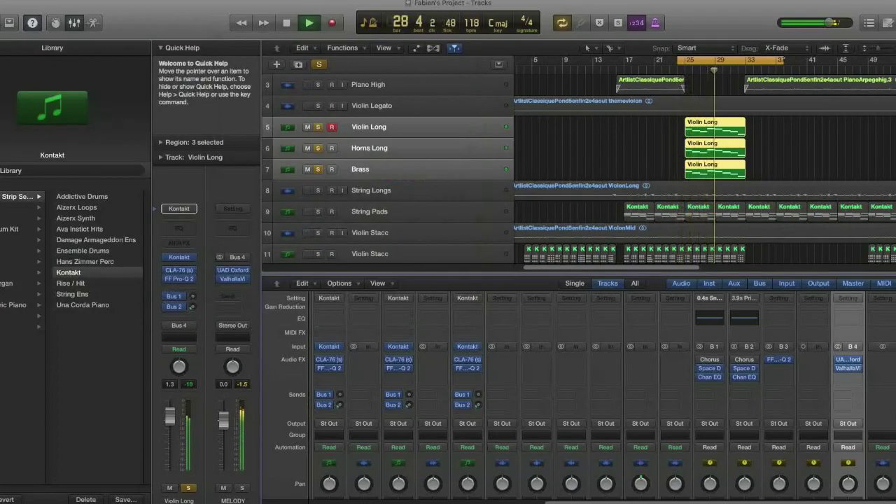
# Step: Clear all solos and lower the MELODY aux's volume to about -1.9 dB while the full mix plays
pyautogui.click(320, 65)
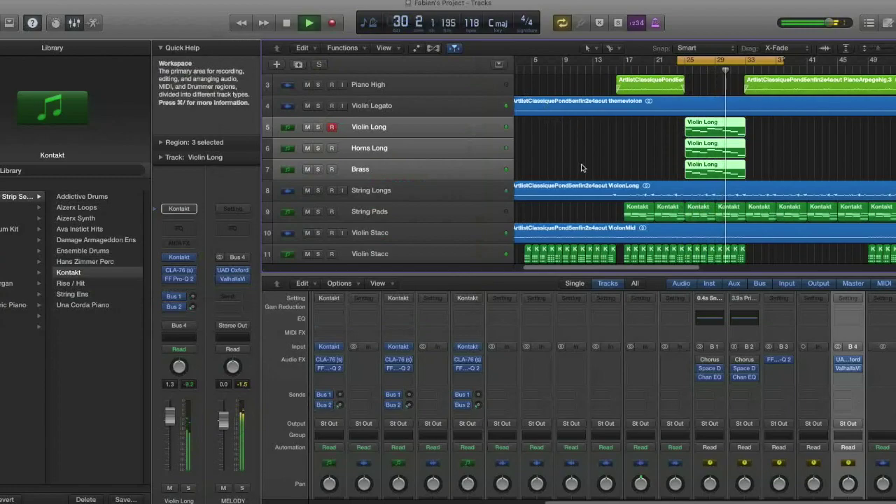
pyautogui.scroll(-5, 826, 364)
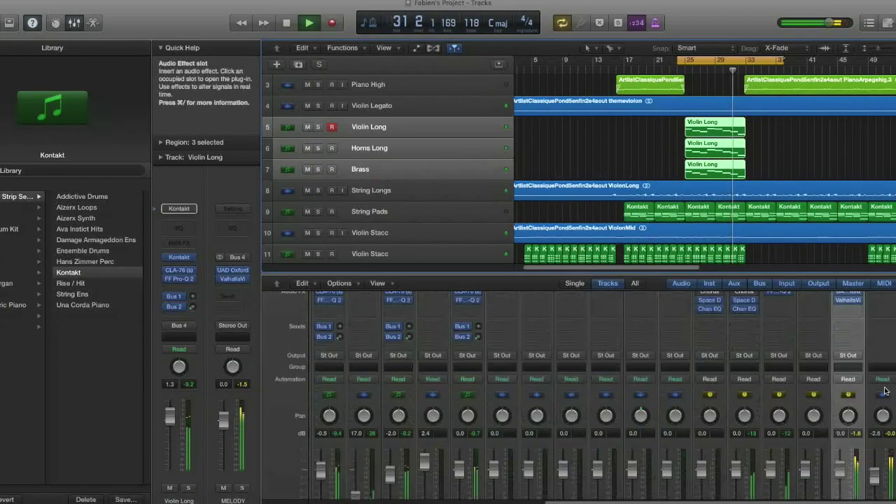
pyautogui.moveTo(844, 416); pyautogui.dragTo(841, 420)
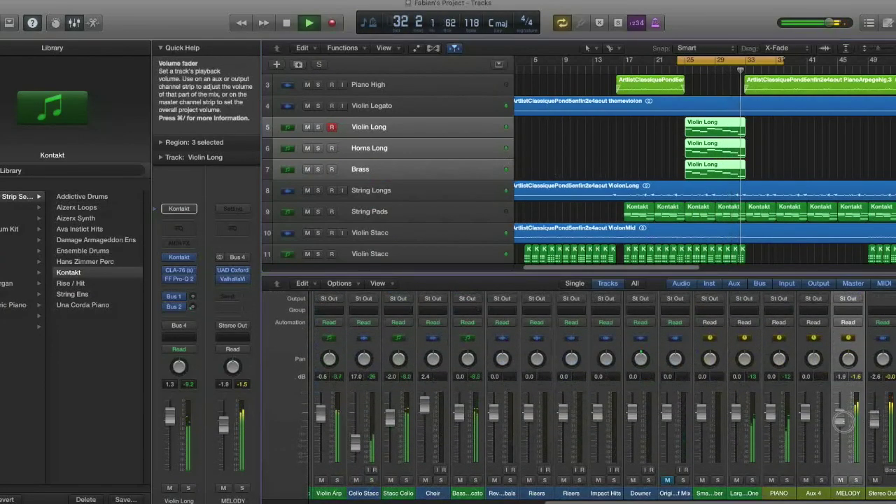
pyautogui.moveTo(843, 421); pyautogui.dragTo(841, 423)
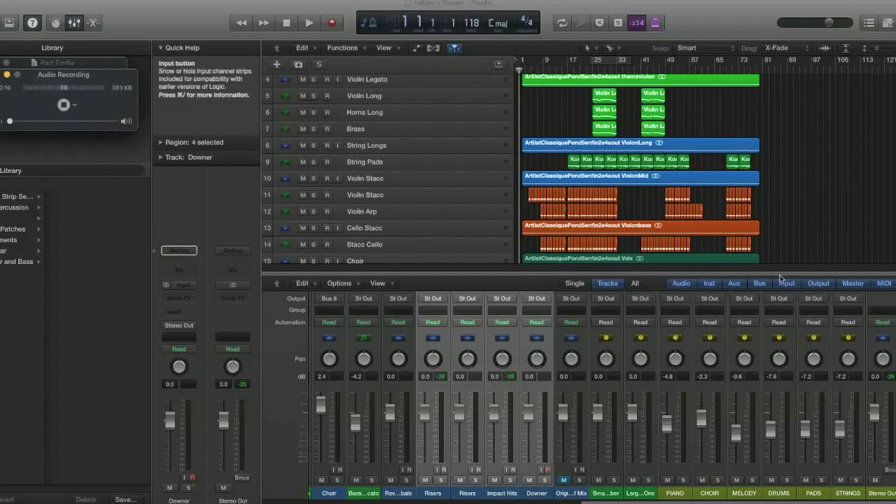
# Step: Hide the mixer and solo the two Risers tracks, Impact Hits and Downer
pyautogui.scroll(-3, 728, 208)
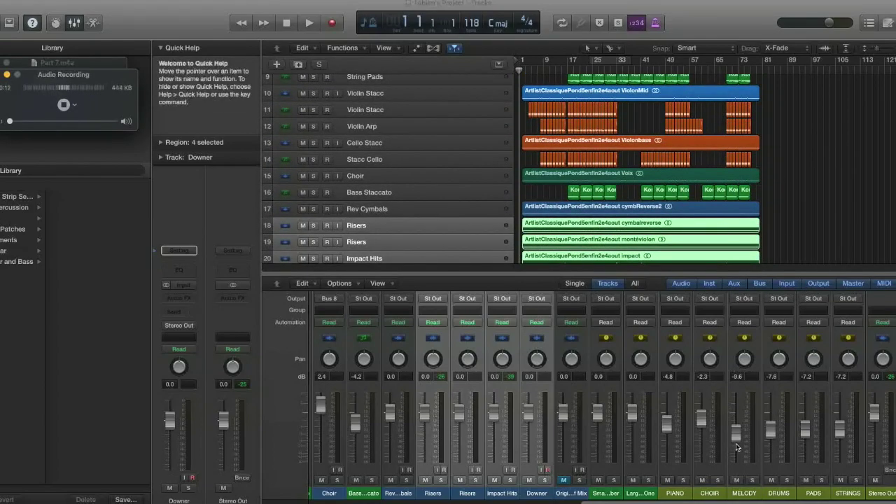
pyautogui.scroll(3, 702, 190)
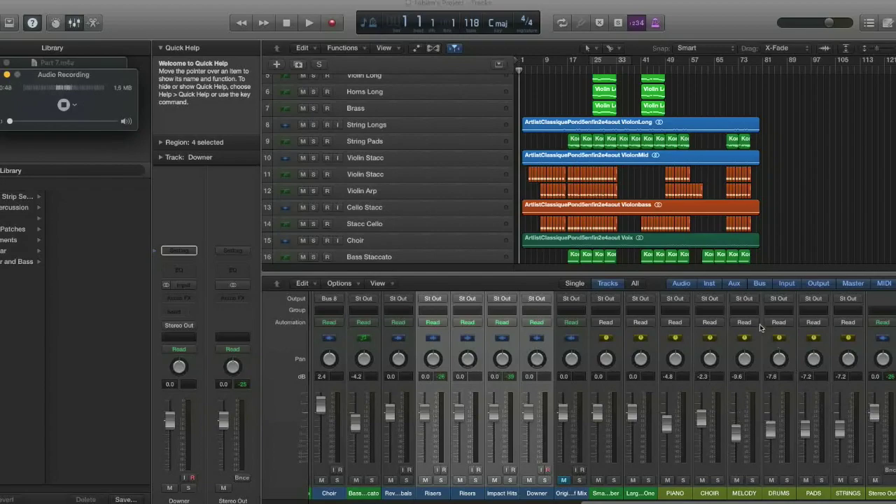
pyautogui.click(791, 246)
pyautogui.press('x')
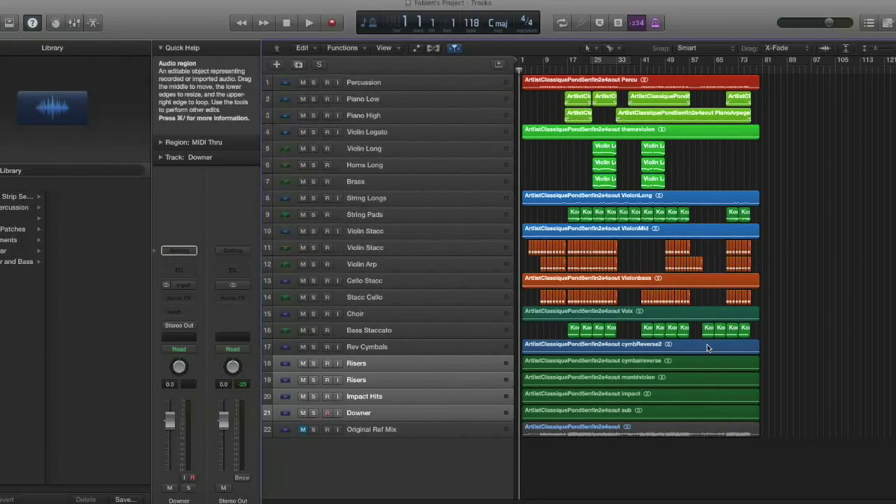
pyautogui.press('super+Down')
pyautogui.press('super+Down')
pyautogui.press('super+Down')
pyautogui.press('super+Right')
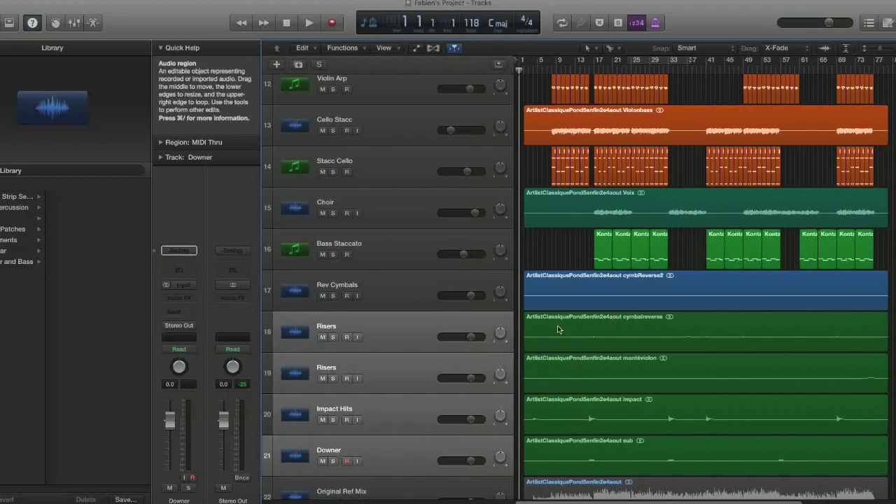
pyautogui.click(335, 339)
# Step: Play the soloed Risers, Impact Hits and Downer tracks briefly from bar 16
pyautogui.press('super+Right')
pyautogui.press('super+Right')
pyautogui.press('super+Right')
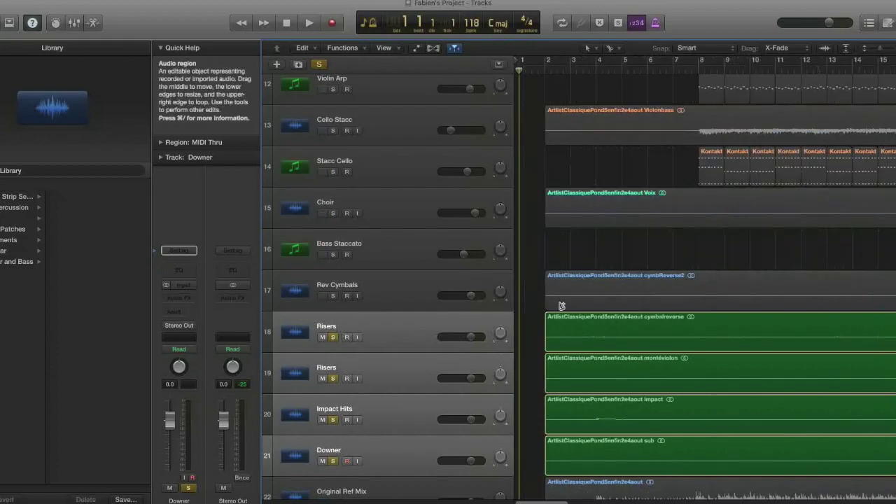
pyautogui.hscroll(10, 561, 306)
pyautogui.press('super+Down')
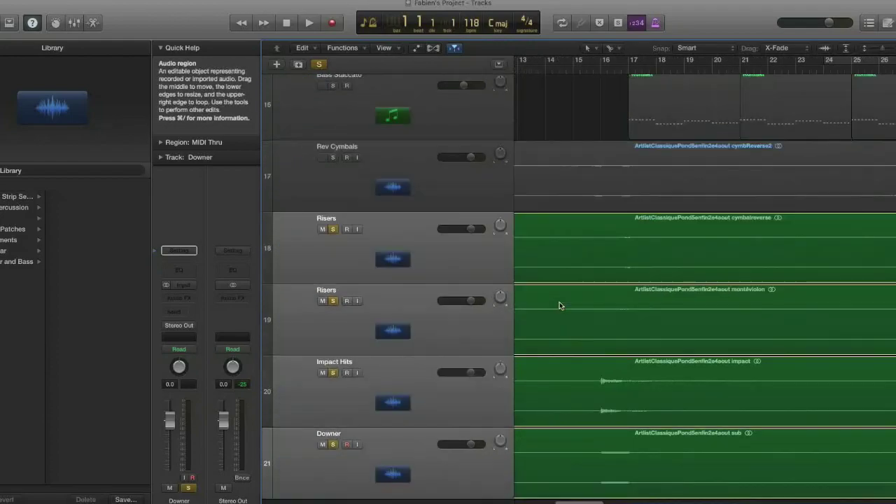
pyautogui.click(600, 72)
pyautogui.press('space')
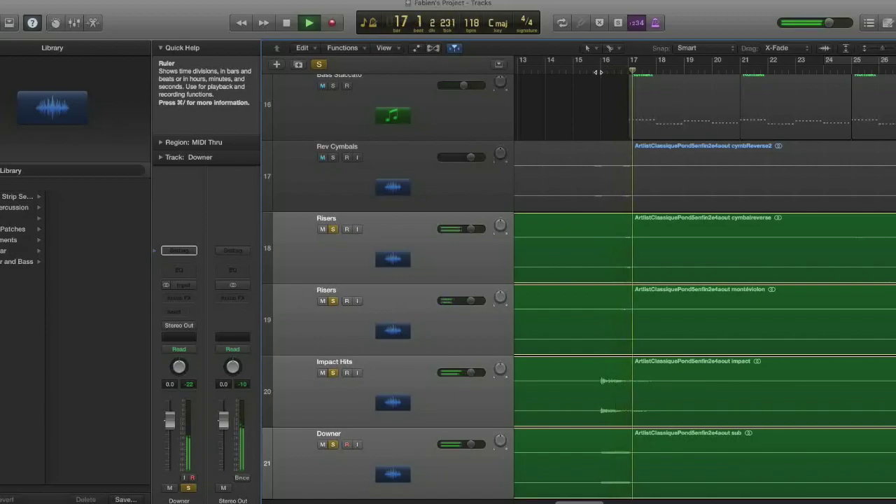
pyautogui.press('space')
# Step: Delete the four audio regions on the Risers, Impact Hits and Downer tracks
pyautogui.press('super+Up')
pyautogui.press('super+Up')
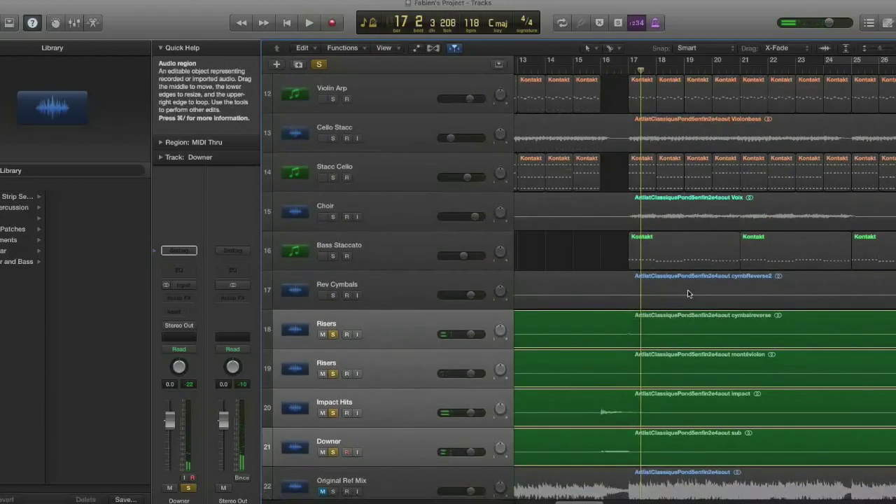
pyautogui.press('super+Left')
pyautogui.press('super+Left')
pyautogui.press('super+Left')
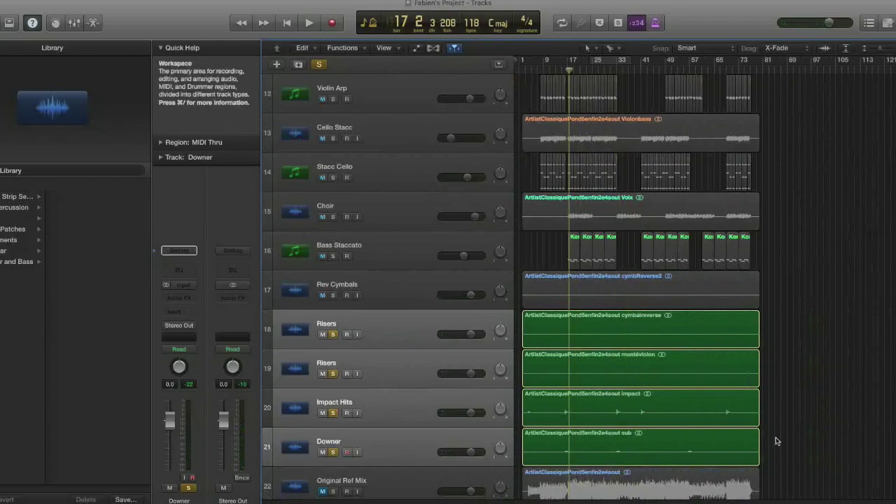
pyautogui.moveTo(778, 439); pyautogui.dragTo(595, 329)
pyautogui.press('Delete')
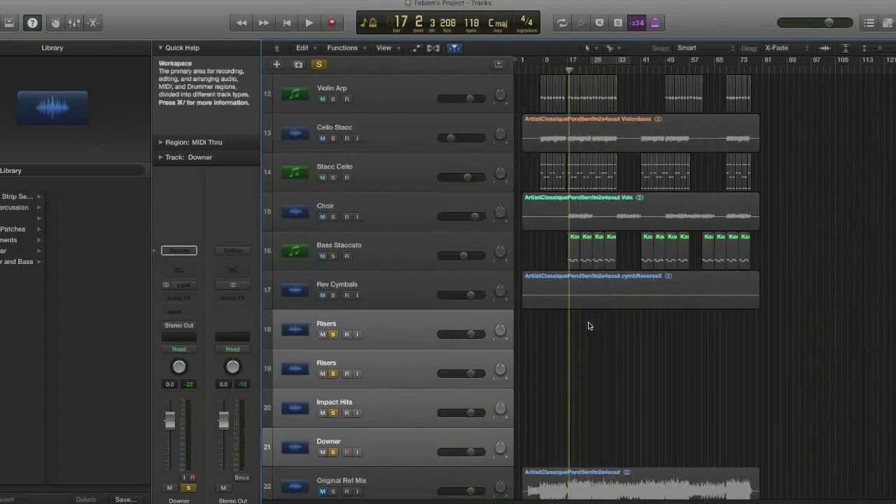
# Step: Delete the four emptied tracks: both Risers, Impact Hits and Downer
pyautogui.click(405, 329)
pyautogui.press('super+BackSpace')
pyautogui.press('super+BackSpace')
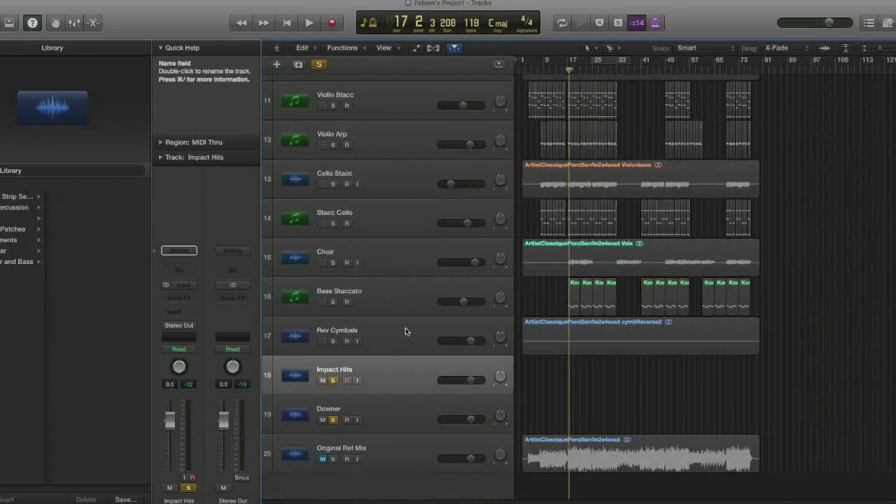
pyautogui.press('super+BackSpace')
pyautogui.press('super+BackSpace')
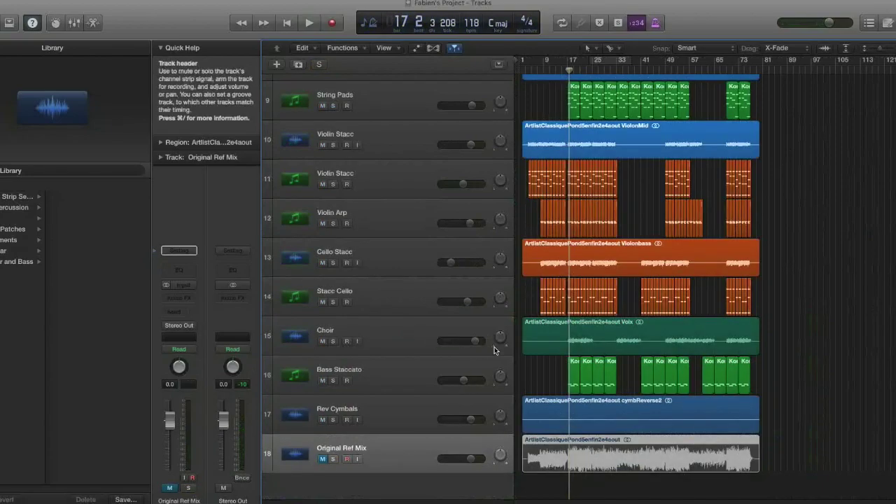
pyautogui.press('super+Down')
pyautogui.press('super+Down')
pyautogui.press('super+Down')
pyautogui.press('super+Up')
pyautogui.press('super+Up')
pyautogui.press('super+Up')
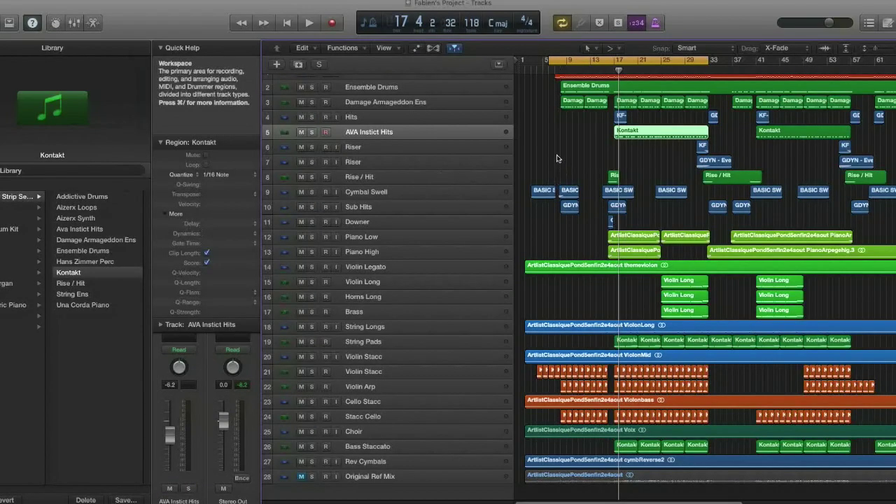
pyautogui.scroll(1, 557, 159)
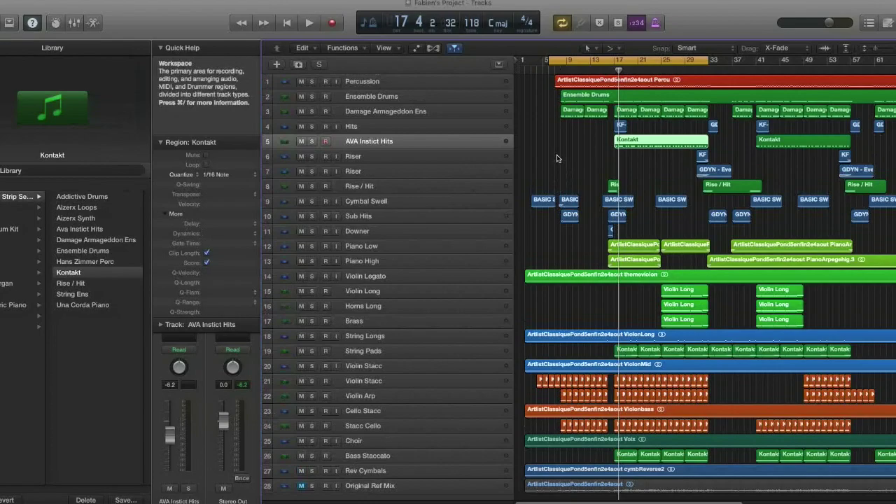
# Step: Solo the Percussion track, shift the cycle range to start near bar 7, and play the part to about bar 10
pyautogui.click(448, 82)
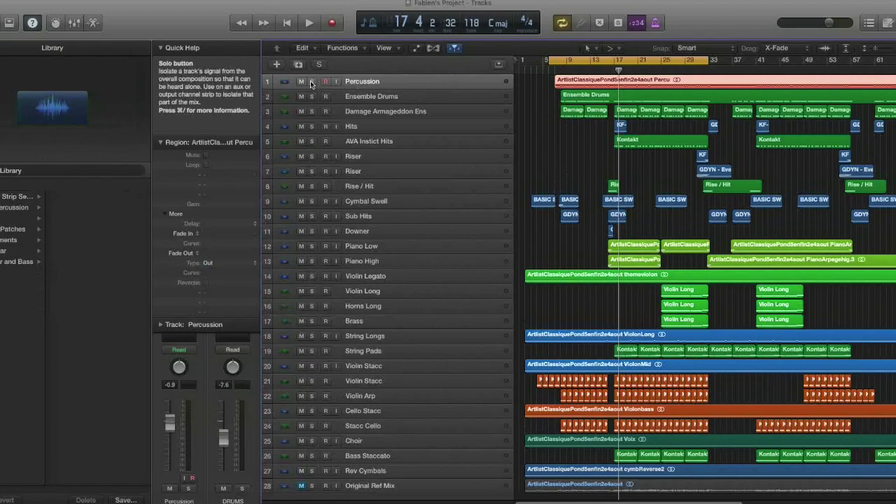
pyautogui.click(310, 81)
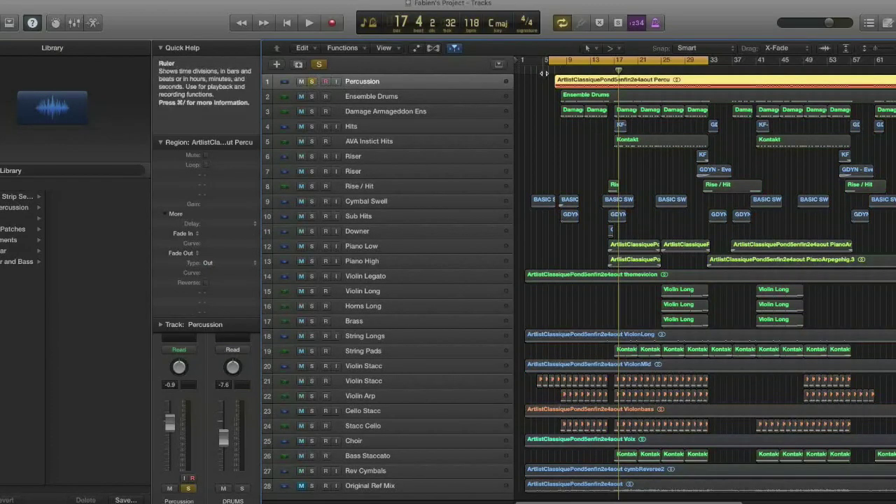
pyautogui.moveTo(567, 63); pyautogui.dragTo(574, 63)
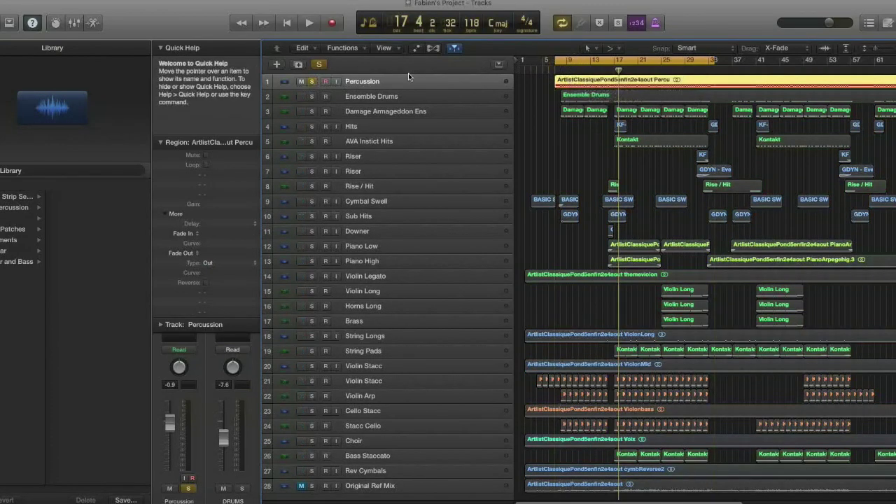
pyautogui.press('space')
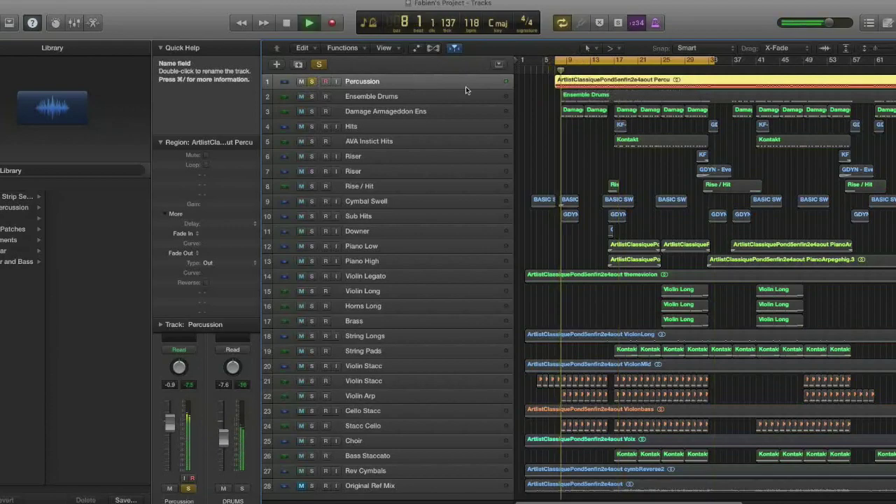
pyautogui.press('super+Down')
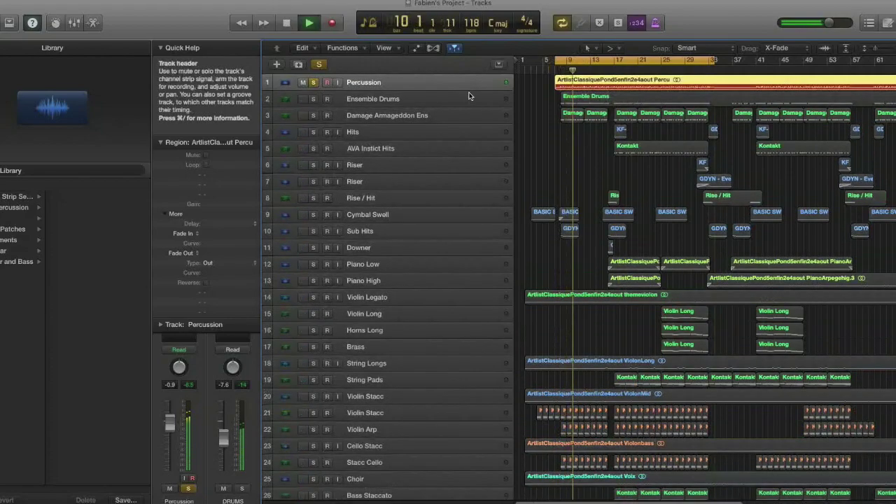
pyautogui.press('space')
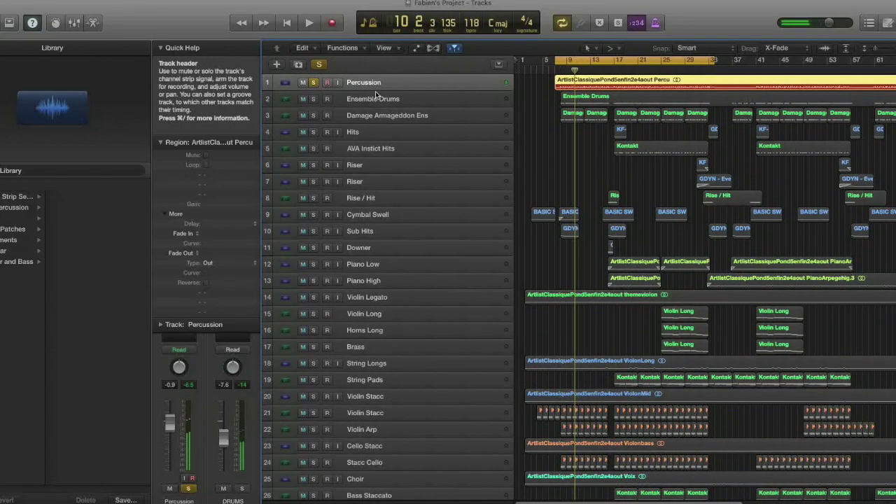
# Step: Solo the Ensemble Drums track, play it within the cycle range, and take Percussion out of solo
pyautogui.click(402, 99)
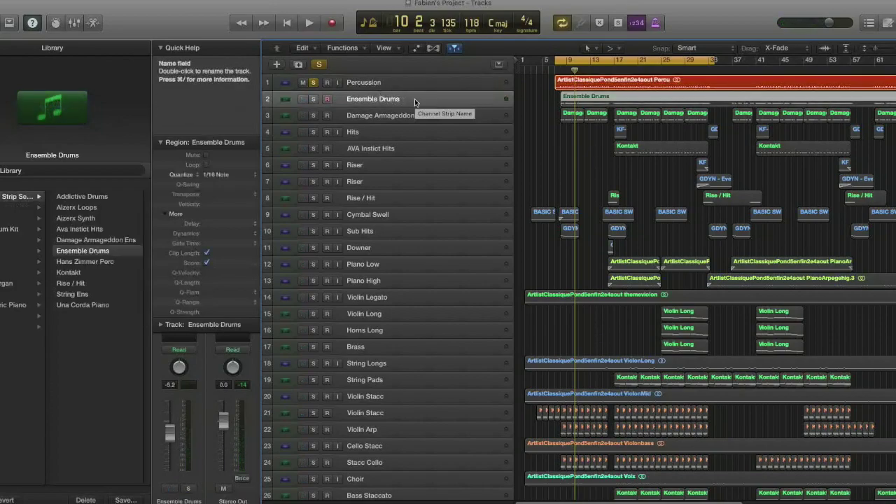
pyautogui.click(314, 99)
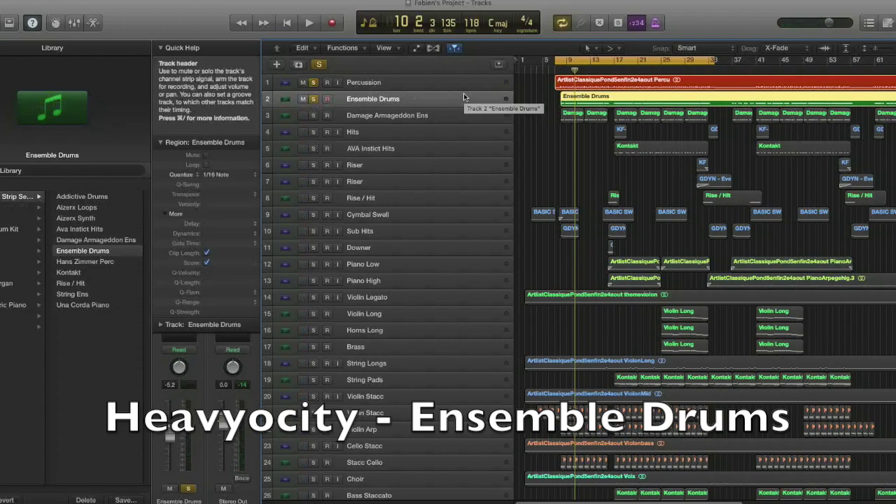
pyautogui.press('space')
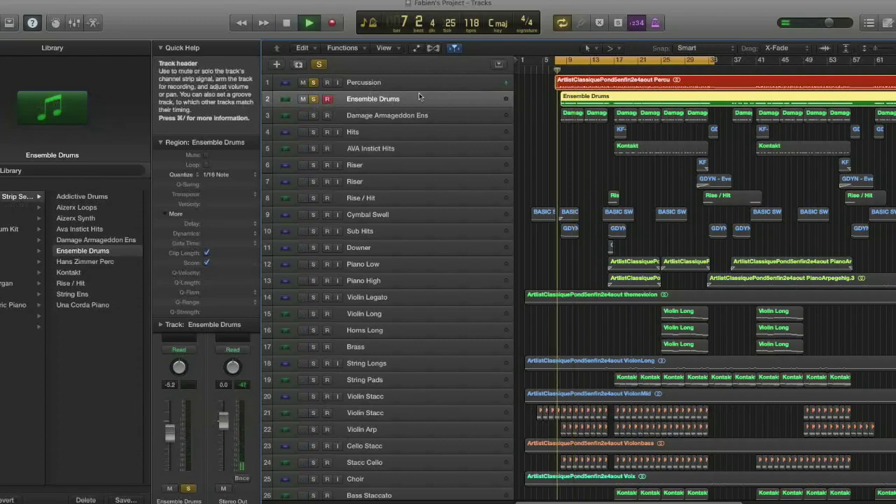
pyautogui.click(313, 83)
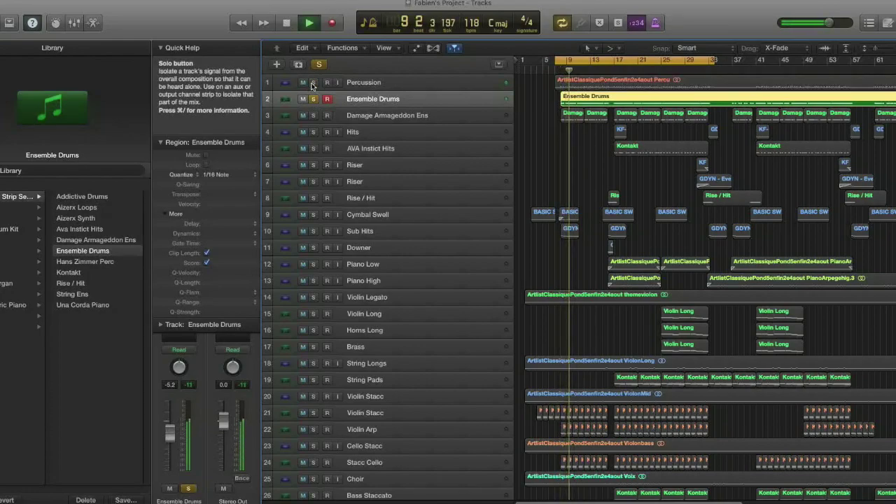
pyautogui.press('space')
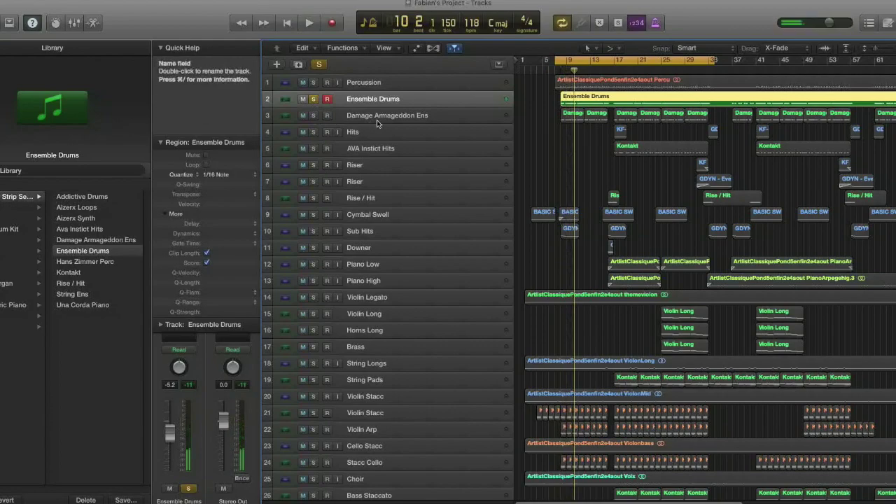
# Step: Solo Damage Armageddon Ens alongside Ensemble Drums and play them, taking Ensemble Drums out of solo briefly to compare before restoring it
pyautogui.click(313, 116)
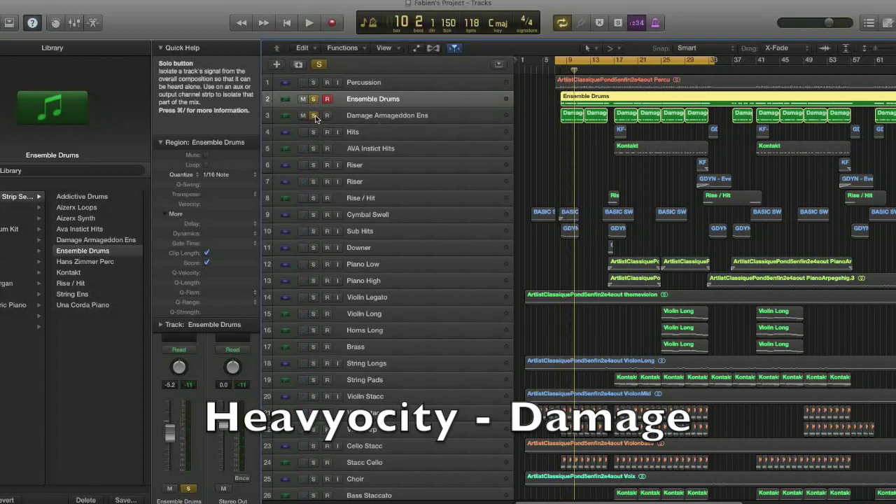
pyautogui.press('space')
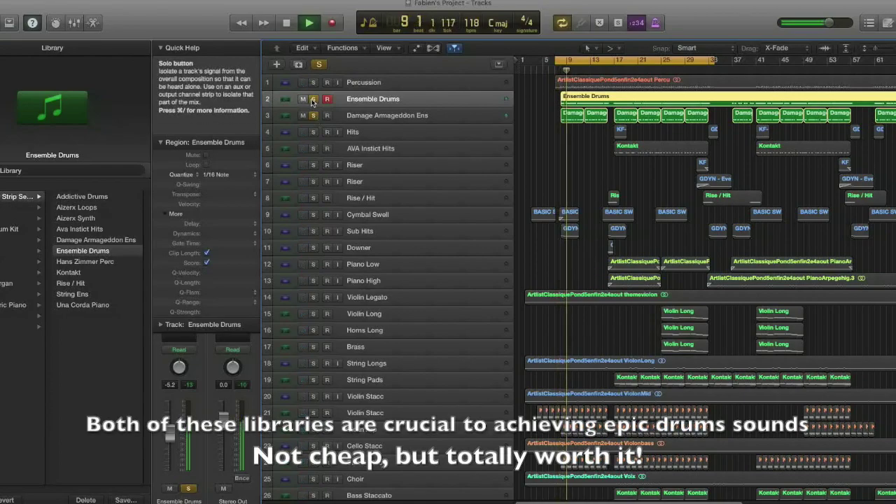
pyautogui.click(312, 99)
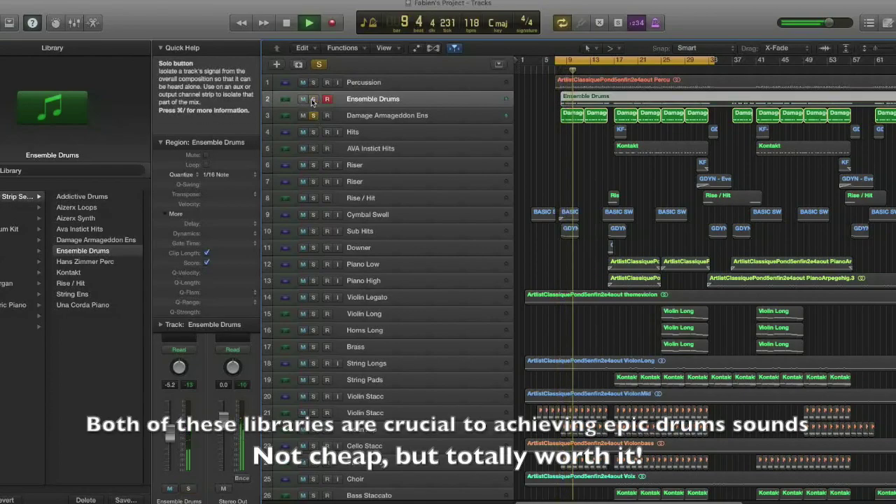
pyautogui.press('space')
pyautogui.click(312, 99)
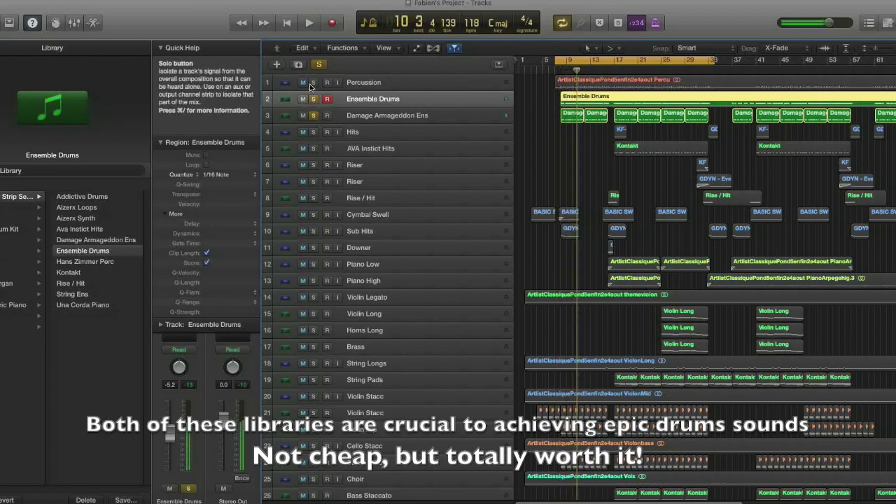
# Step: Add the Percussion track to the solo group and play the three drum layers together to about bar 10
pyautogui.click(313, 82)
pyautogui.press('space')
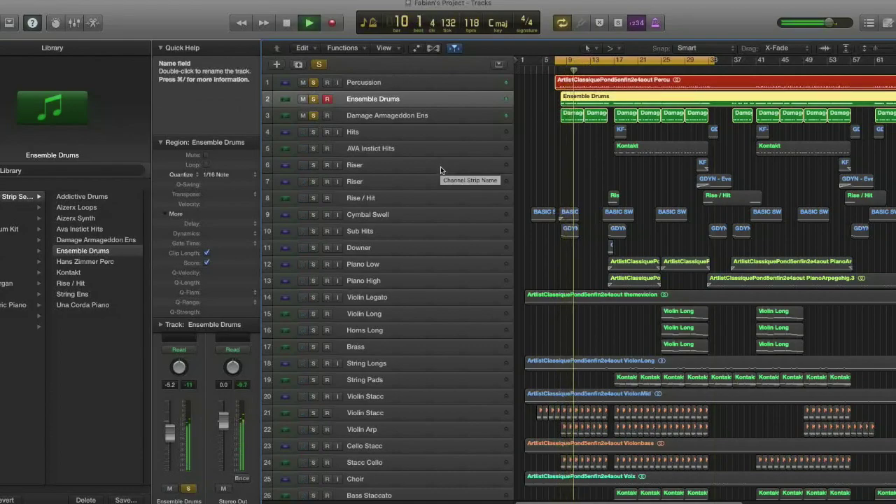
pyautogui.press('space')
# Step: Add the Cymbal Swell track to the soloed drums and play the group from the cycle start to about bar 9
pyautogui.click(405, 215)
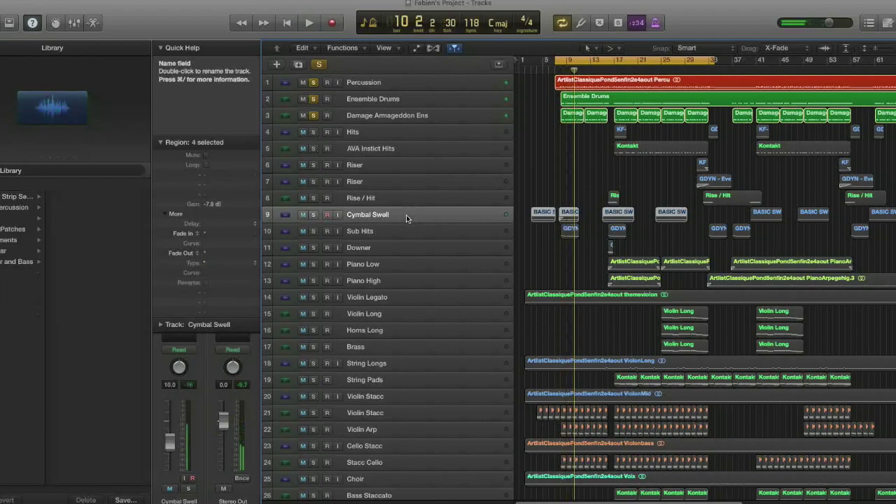
pyautogui.scroll(3, 563, 225)
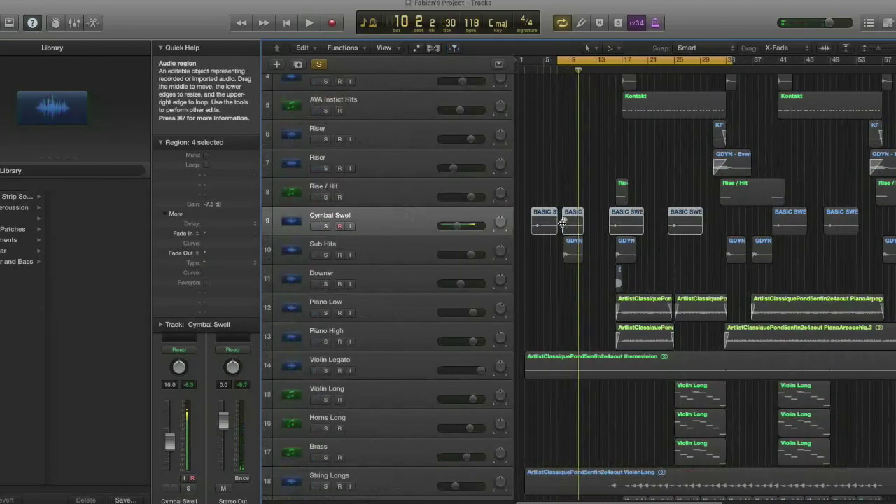
pyautogui.click(327, 226)
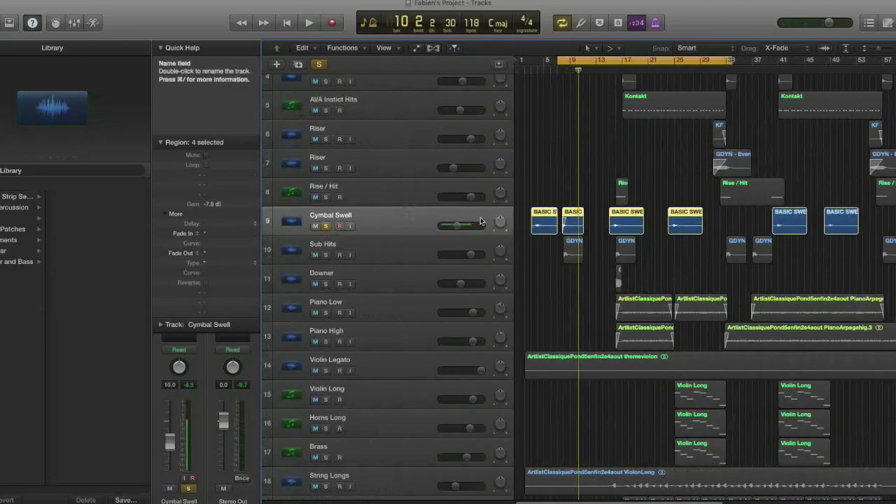
pyautogui.scroll(-1, 480, 222)
pyautogui.scroll(-2, 480, 221)
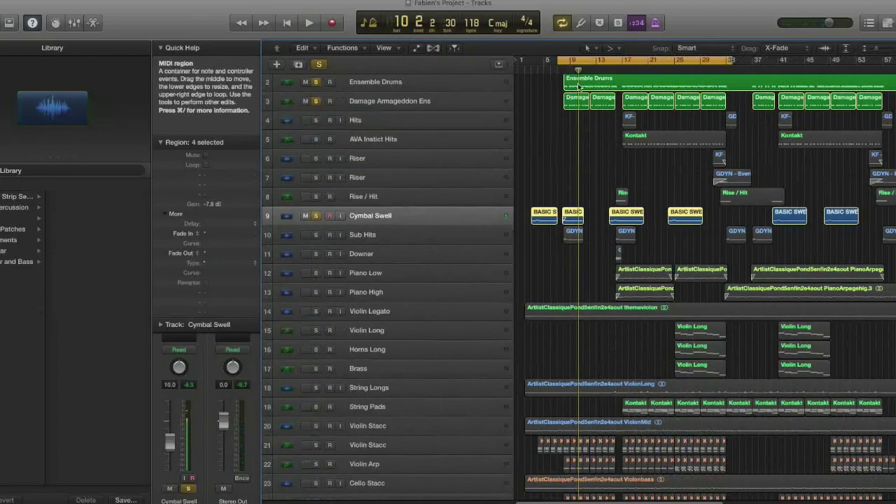
pyautogui.moveTo(586, 63); pyautogui.dragTo(586, 63)
pyautogui.press('space')
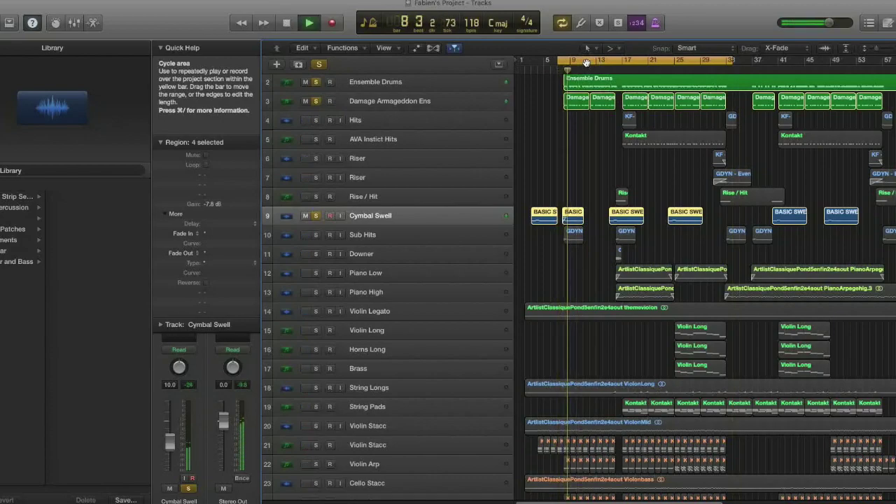
pyautogui.press('space')
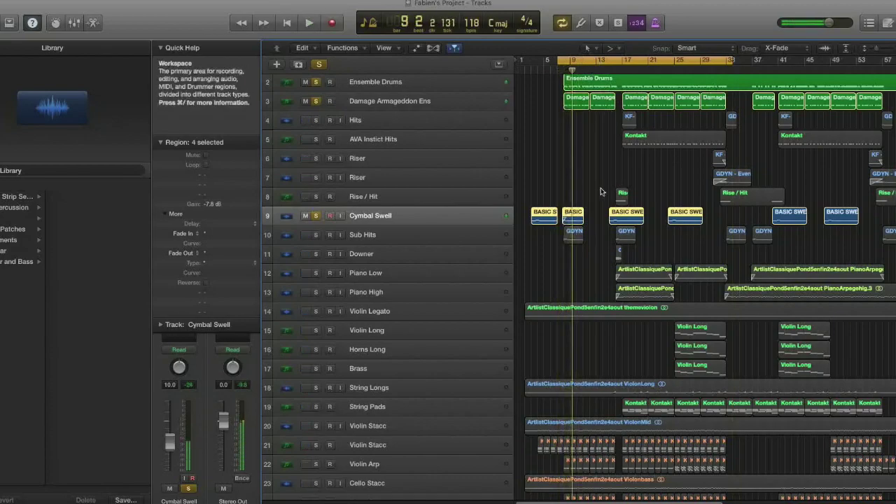
# Step: Add the Sub Hits track to the solo group and play it with the drums and cymbals past bar 8
pyautogui.click(414, 240)
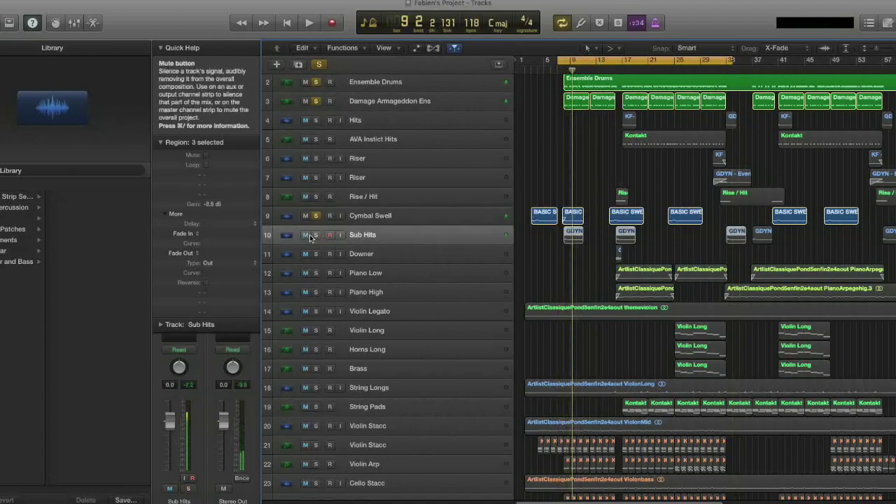
pyautogui.click(315, 235)
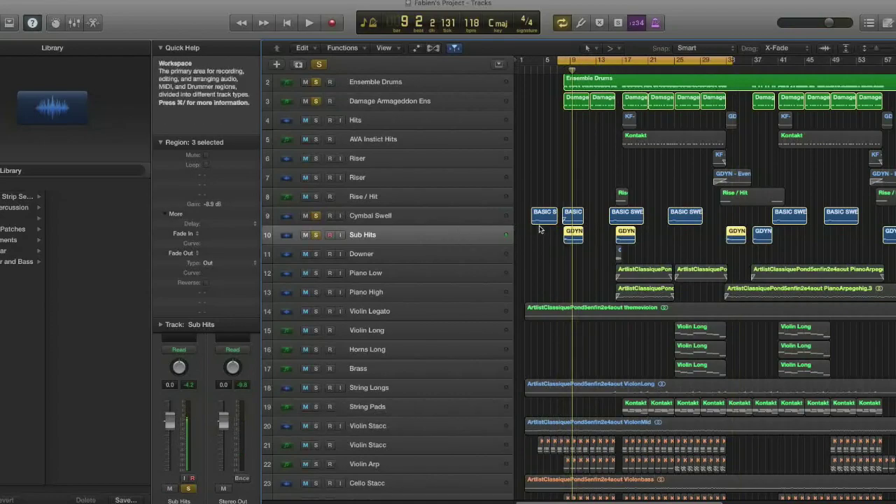
pyautogui.press('space')
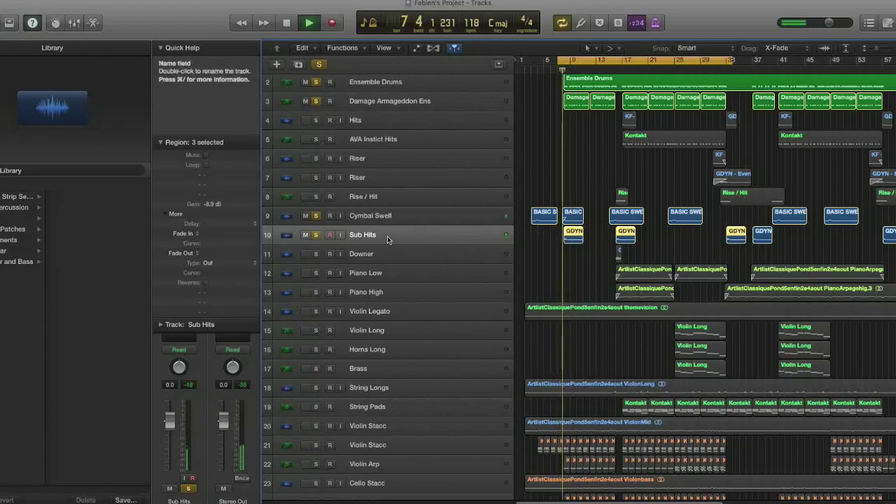
pyautogui.press('space')
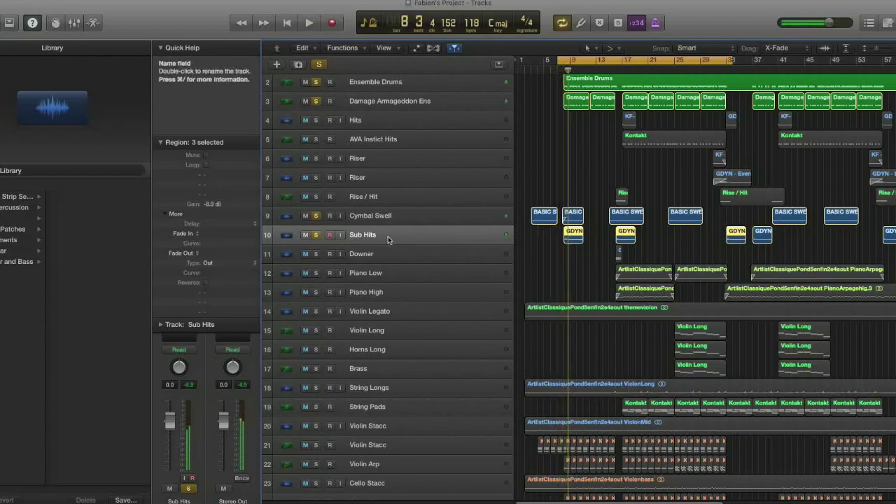
# Step: Clear all solos, play the Sub Hits track soloed on its own to about bar 9, and clear its solo
pyautogui.click(318, 63)
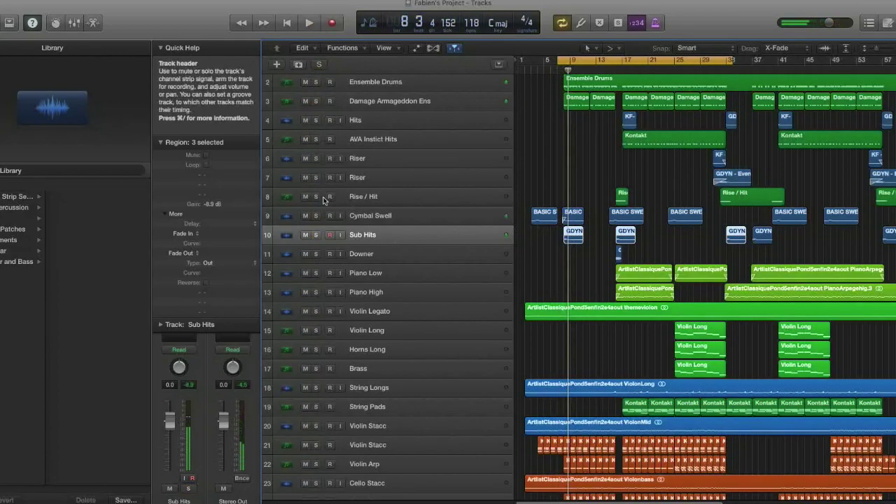
pyautogui.click(315, 236)
pyautogui.press('space')
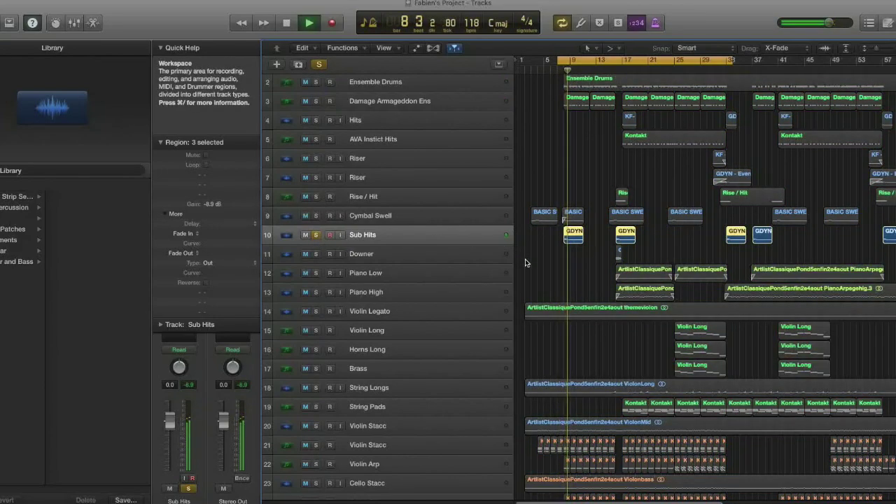
pyautogui.press('space')
pyautogui.click(319, 63)
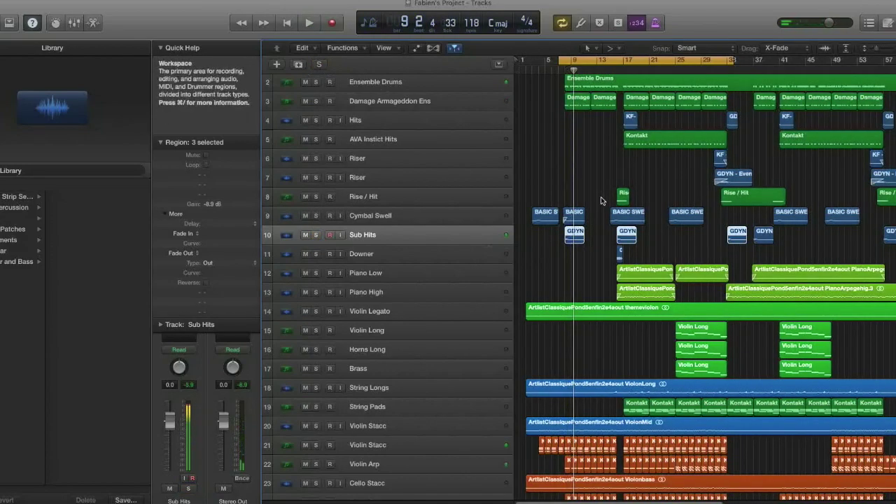
# Step: Shift the cycle range to start at bar 17 and select the AVA Instict Hits track
pyautogui.press('super+Up')
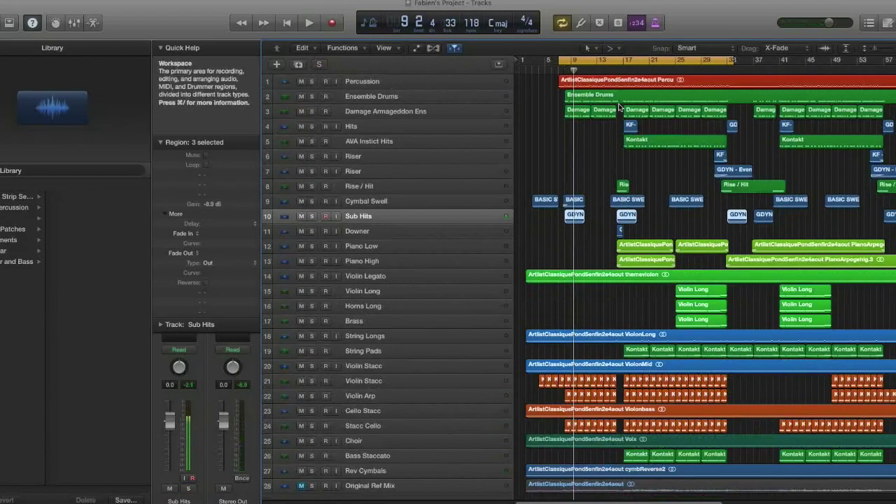
pyautogui.moveTo(622, 62); pyautogui.dragTo(668, 64)
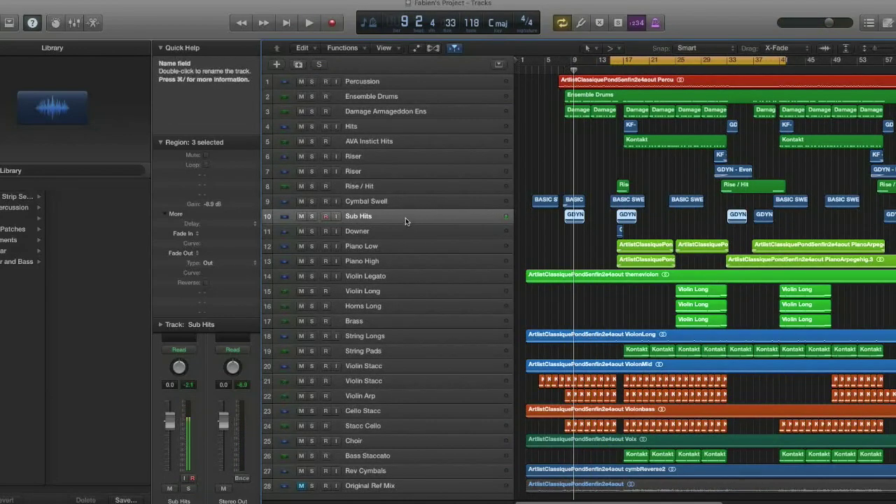
pyautogui.click(393, 142)
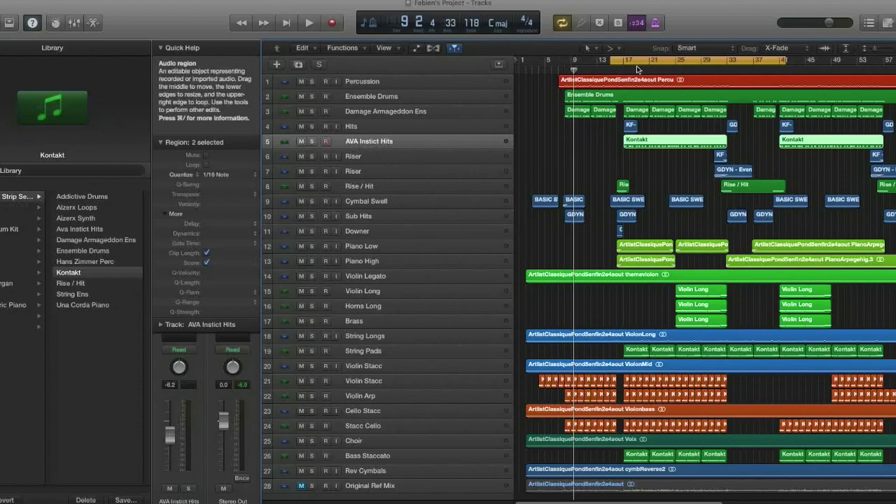
pyautogui.moveTo(639, 62); pyautogui.dragTo(652, 62)
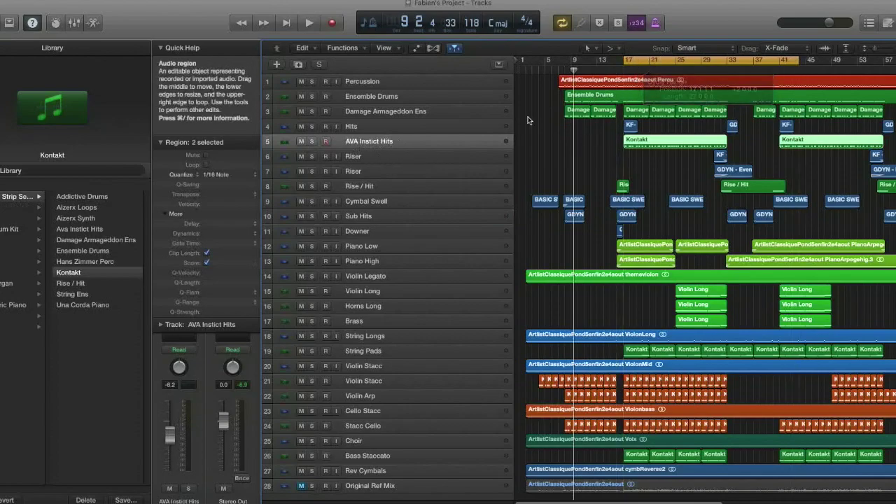
# Step: Collapse the region parameters to show the full channel strip, solo AVA Instict Hits, and play it to about bar 20
pyautogui.click(160, 143)
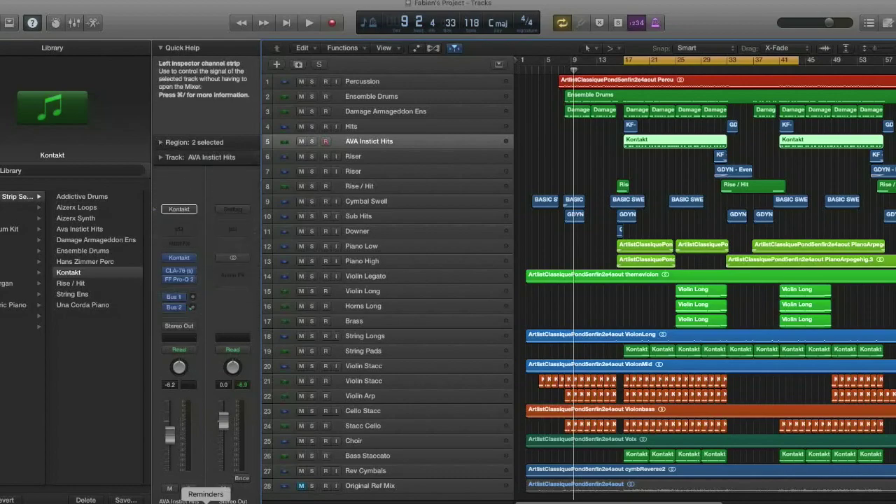
pyautogui.click(188, 489)
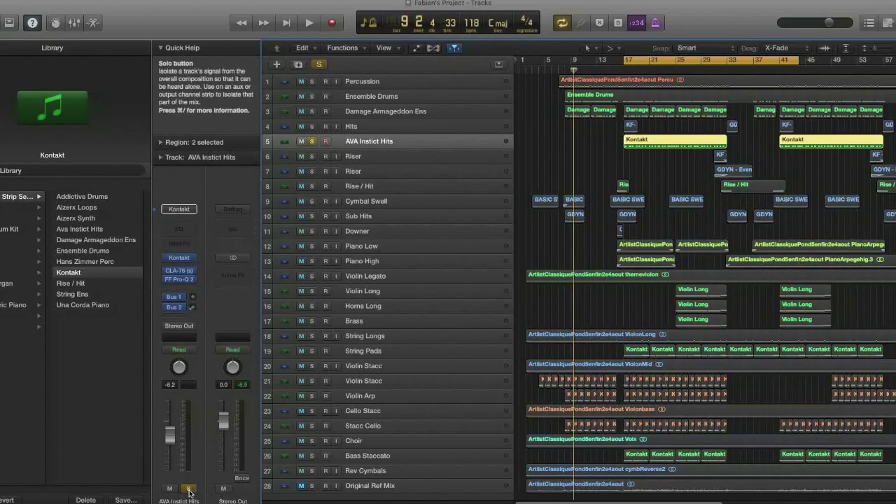
pyautogui.press('space')
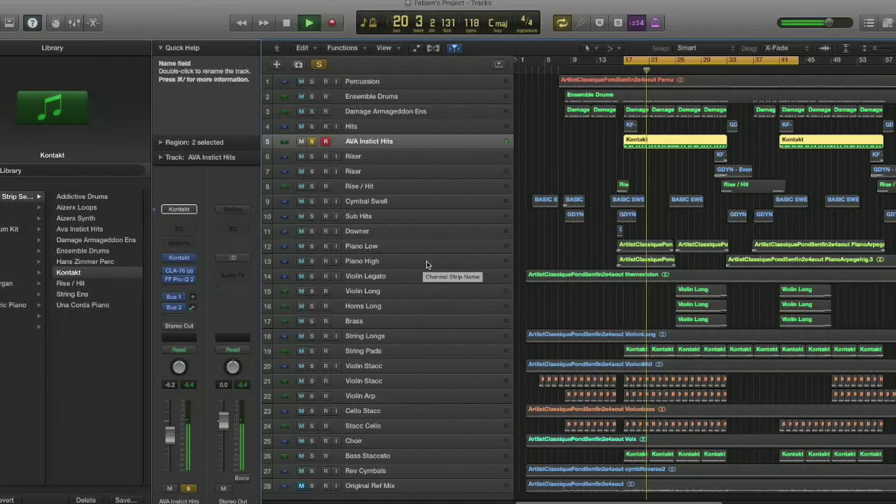
pyautogui.press('space')
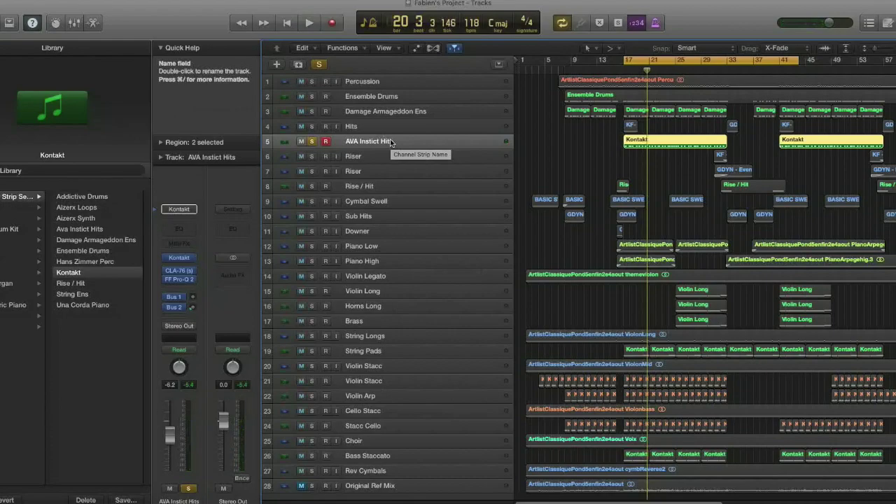
# Step: Add Hits, Damage Armageddon Ens, Ensemble Drums and Percussion to the solo, play them to about bar 21, and clear all solos
pyautogui.click(311, 126)
pyautogui.click(312, 97)
pyautogui.click(311, 81)
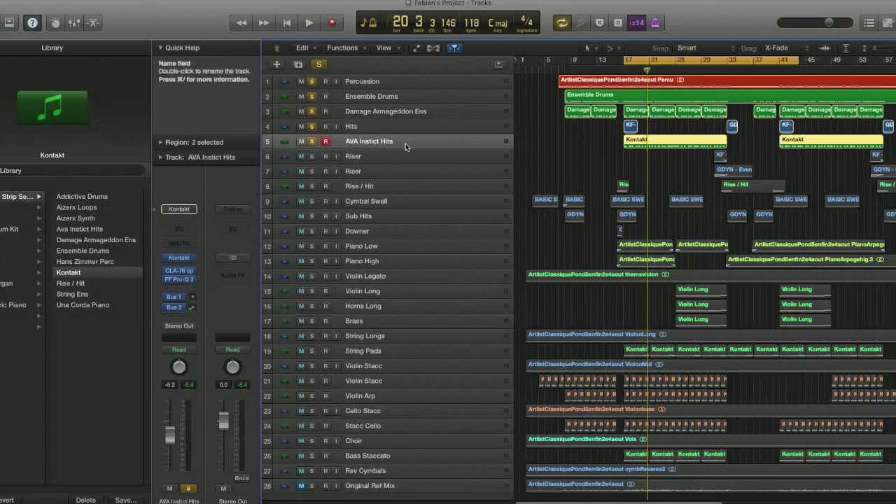
pyautogui.press('space')
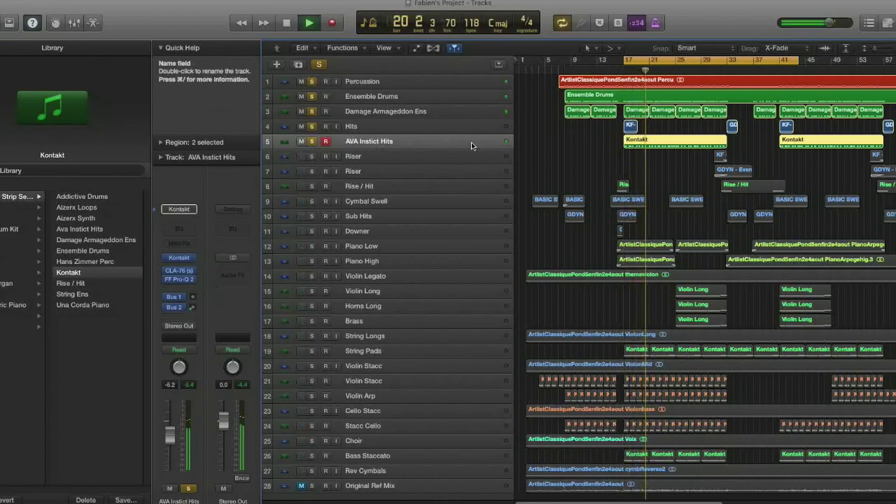
pyautogui.press('space')
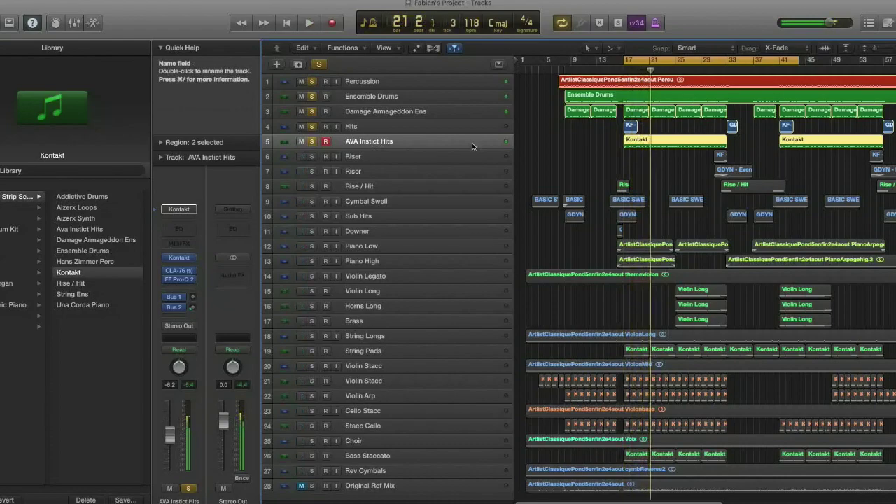
pyautogui.press('super+Down')
pyautogui.press('super+Down')
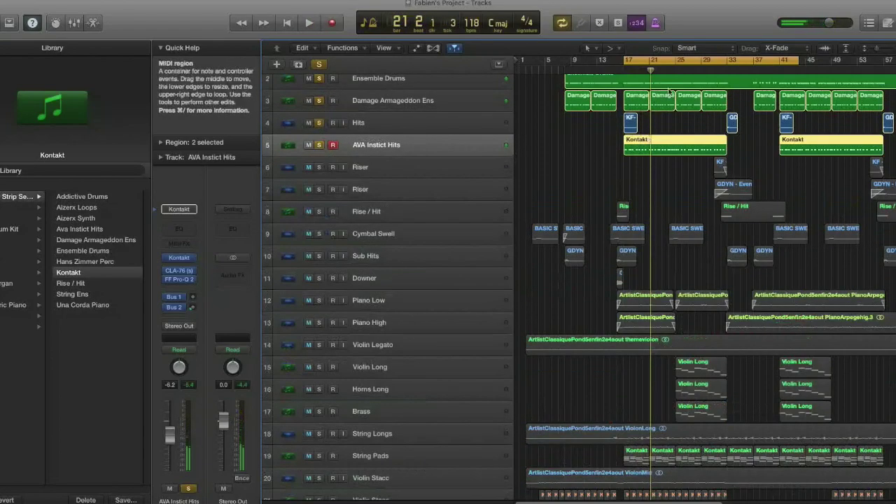
pyautogui.click(319, 64)
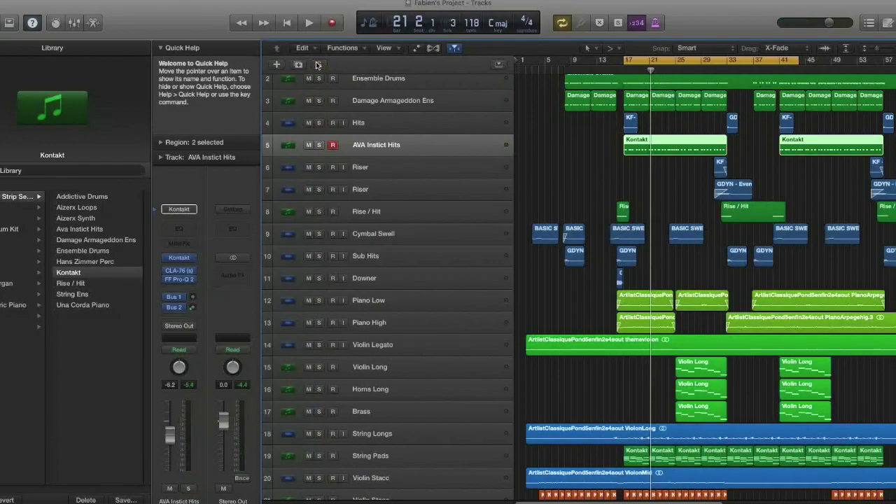
# Step: Shift the cycle range to span about bars 31 to 57 and select the Rise / Hit track
pyautogui.hscroll(5, 716, 182)
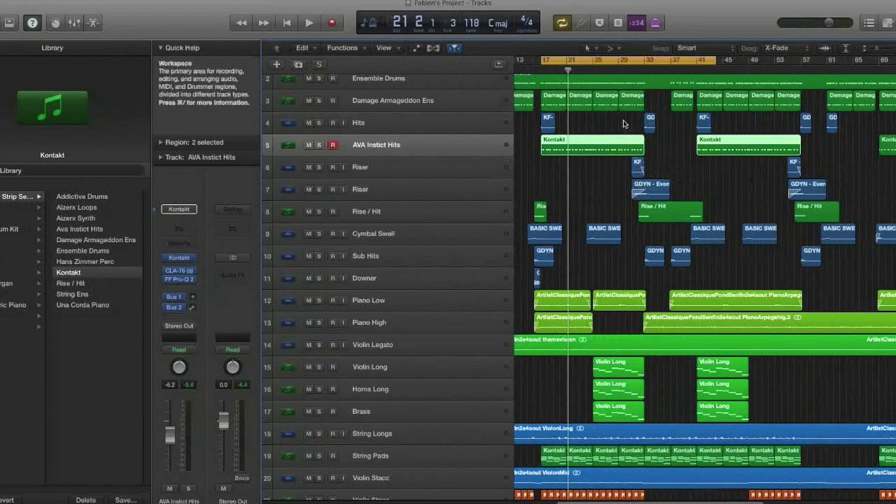
pyautogui.moveTo(621, 60); pyautogui.dragTo(716, 61)
pyautogui.click(389, 168)
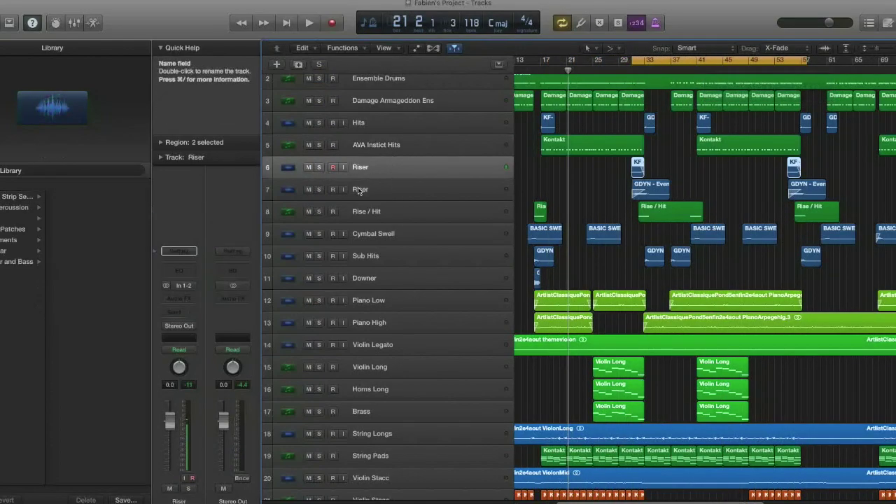
pyautogui.keyDown('shift'); pyautogui.click(378, 190); pyautogui.keyUp('shift')
pyautogui.click(408, 211)
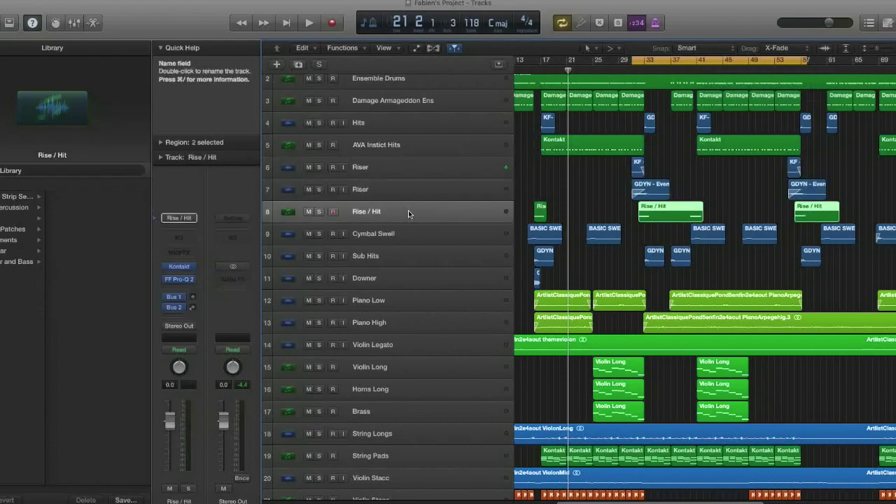
# Step: Solo the Rise / Hit track and play it from the cycle start to about bar 34
pyautogui.click(318, 212)
pyautogui.hotkey('shift', 'Return')
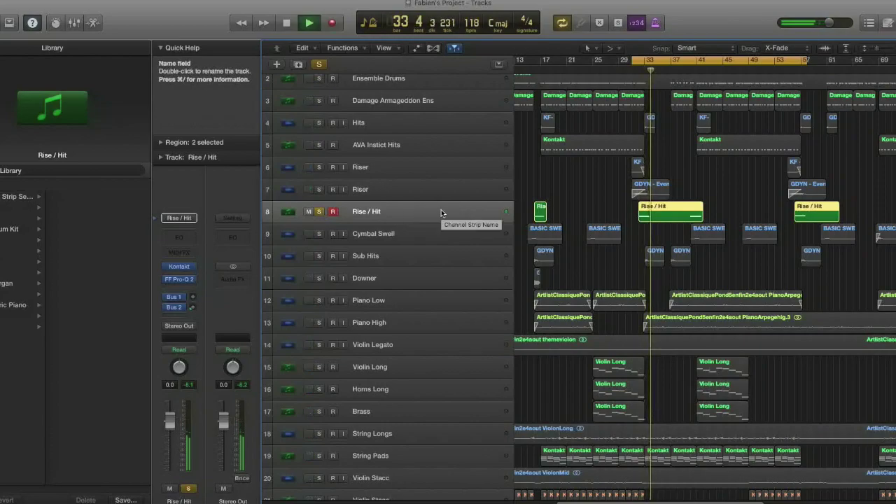
pyautogui.press('space')
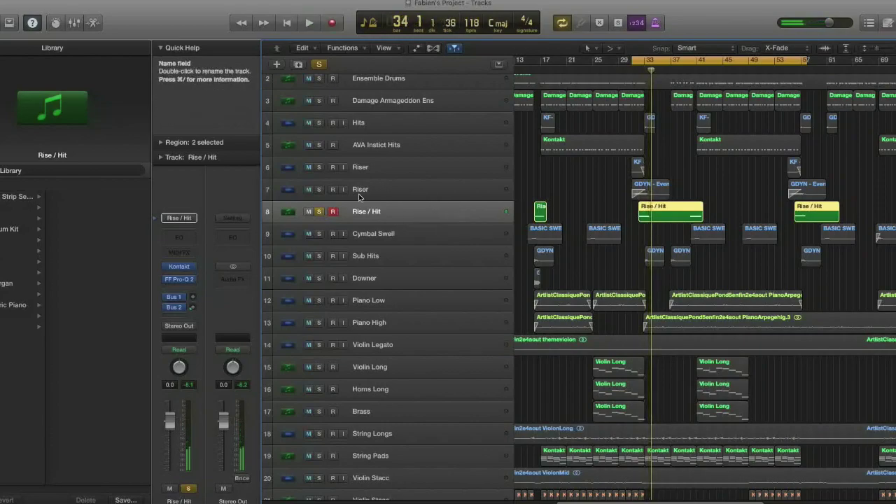
# Step: Add both Riser tracks to the solo, play them with Rise / Hit to about bar 33, and clear all solos
pyautogui.moveTo(319, 189); pyautogui.dragTo(318, 166)
pyautogui.press('space')
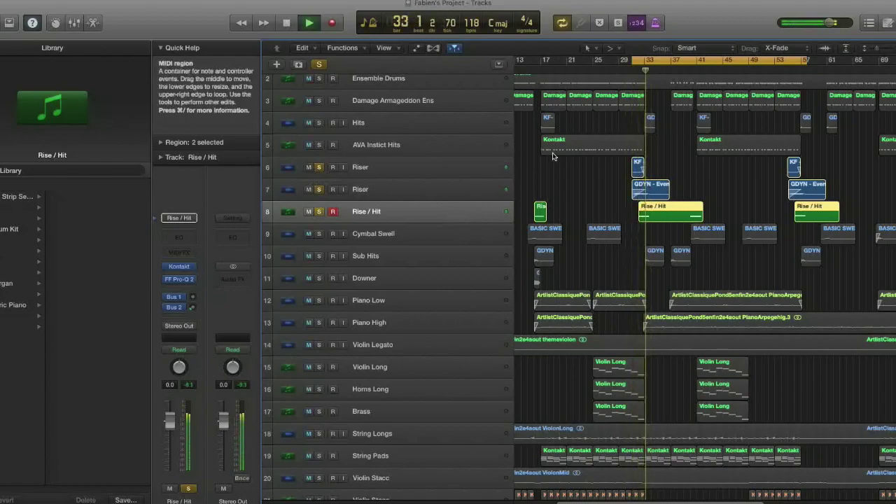
pyautogui.press('space')
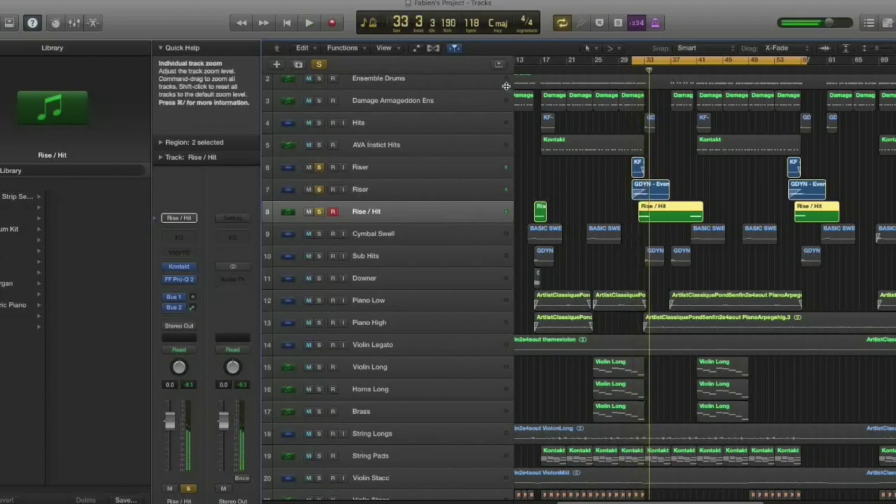
pyautogui.click(319, 64)
# Step: Play the full arrangement with every track unsoloed to about bar 34
pyautogui.press('super+Up')
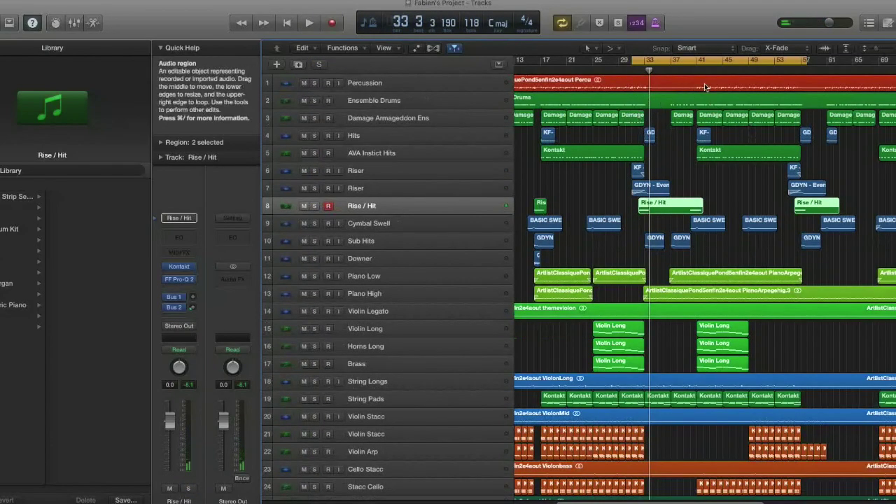
pyautogui.press('space')
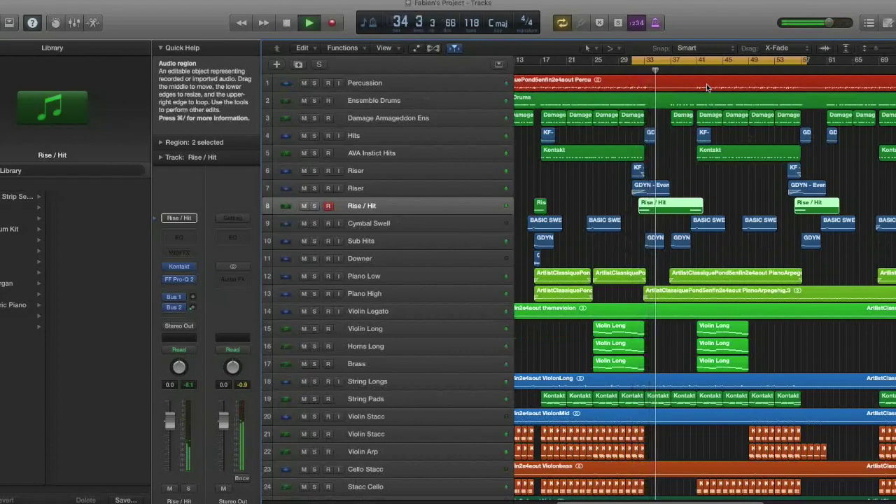
pyautogui.press('space')
# Step: Shift the cycle range back to start at bar 17
pyautogui.press('super+Left')
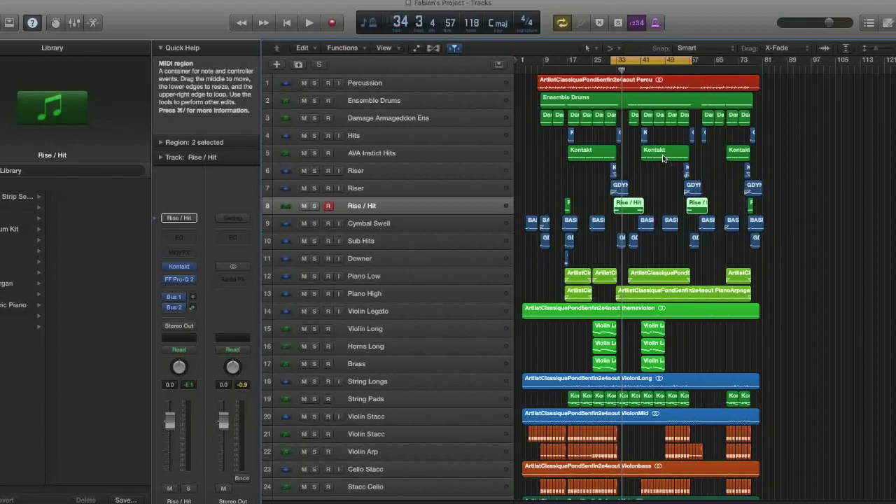
pyautogui.press('super+Right')
pyautogui.press('super+Right')
pyautogui.press('super+Right')
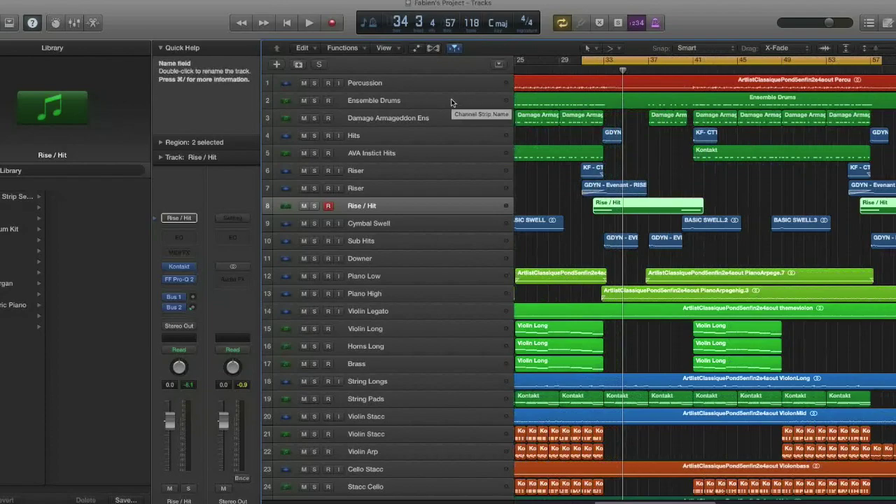
pyautogui.press('super+Left')
pyautogui.press('super+Left')
pyautogui.press('super+Up')
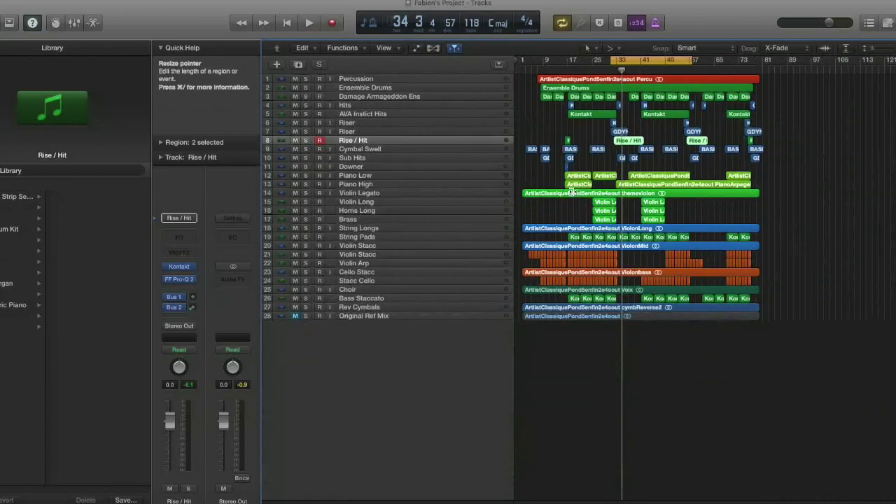
pyautogui.press('super+Down')
pyautogui.moveTo(647, 60); pyautogui.dragTo(597, 60)
pyautogui.press('super+Down')
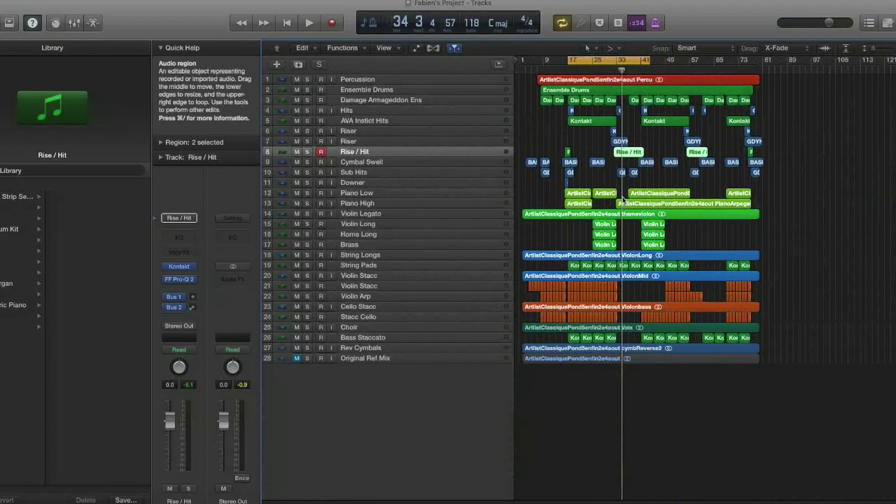
# Step: Select the Violin Arp track, open its regions from bar 17 in the Piano Roll, and look over the notes
pyautogui.press('super+Right')
pyautogui.press('super+Down')
pyautogui.press('super+Down')
pyautogui.press('super+Down')
pyautogui.press('super+Down')
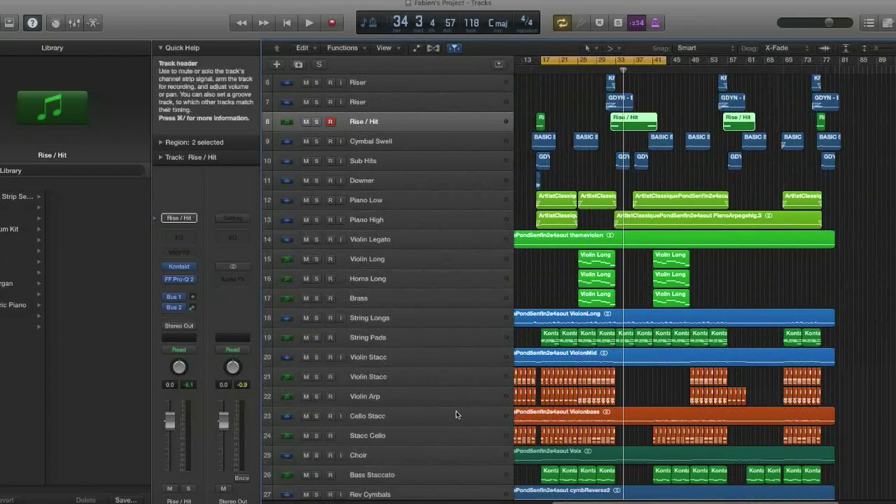
pyautogui.click(420, 395)
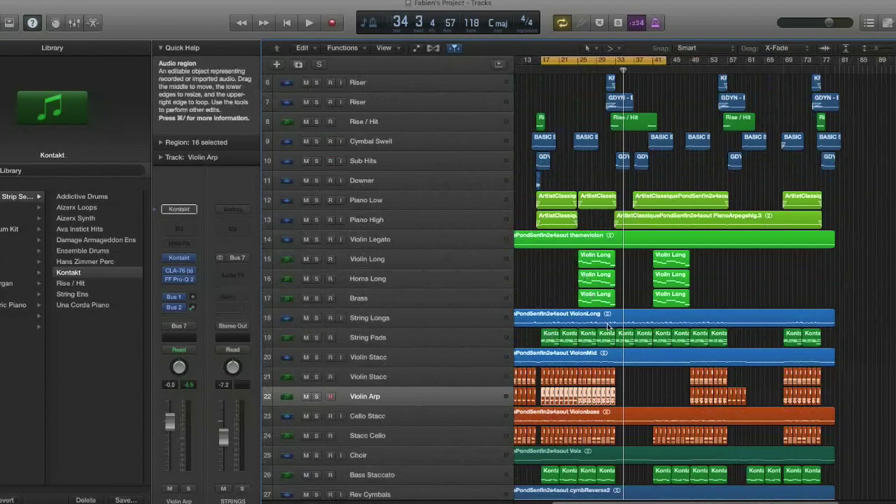
pyautogui.doubleClick(544, 400)
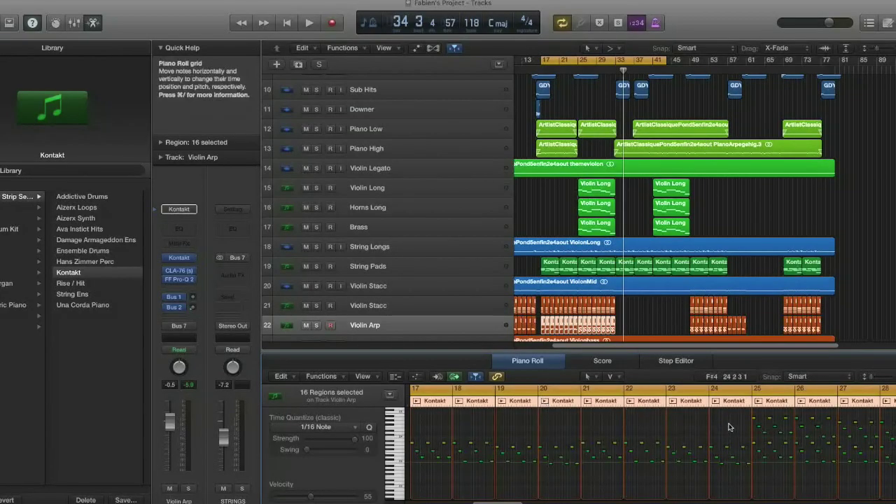
pyautogui.hscroll(6, 729, 427)
pyautogui.hscroll(-6, 822, 426)
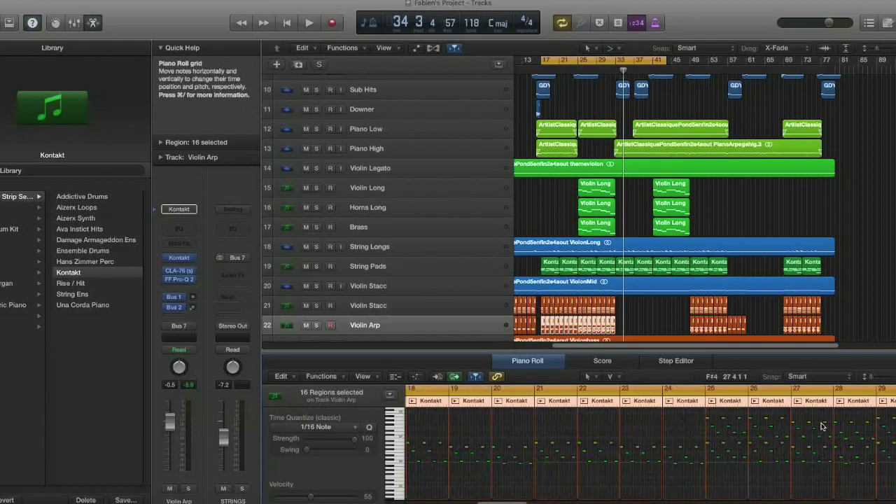
# Step: Turn off cycle mode and play the full arrangement from bar 23 to about bar 28
pyautogui.click(731, 388)
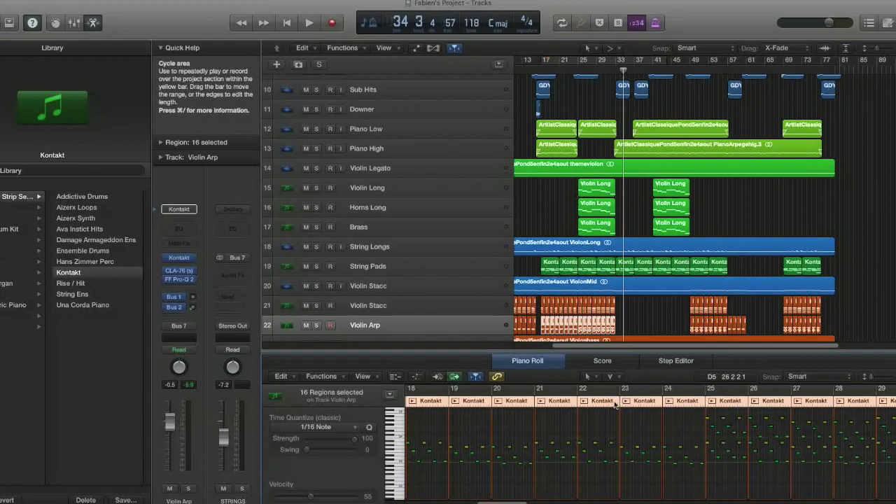
pyautogui.click(567, 69)
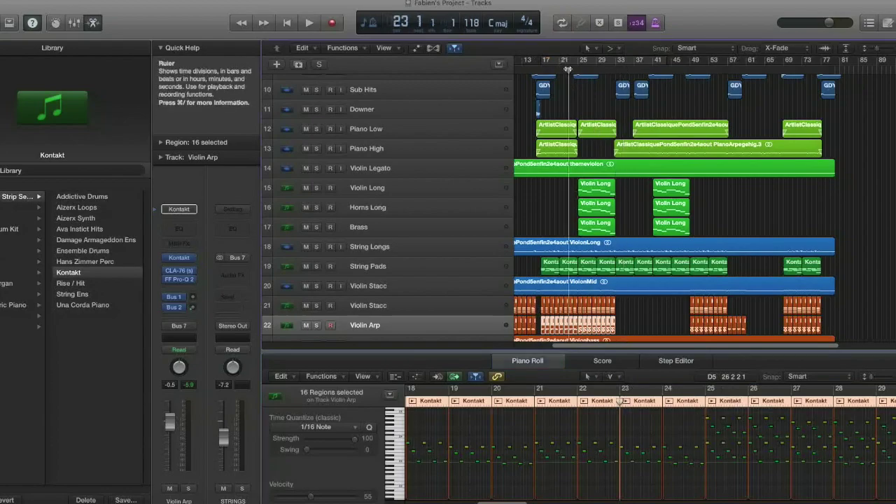
pyautogui.press('space')
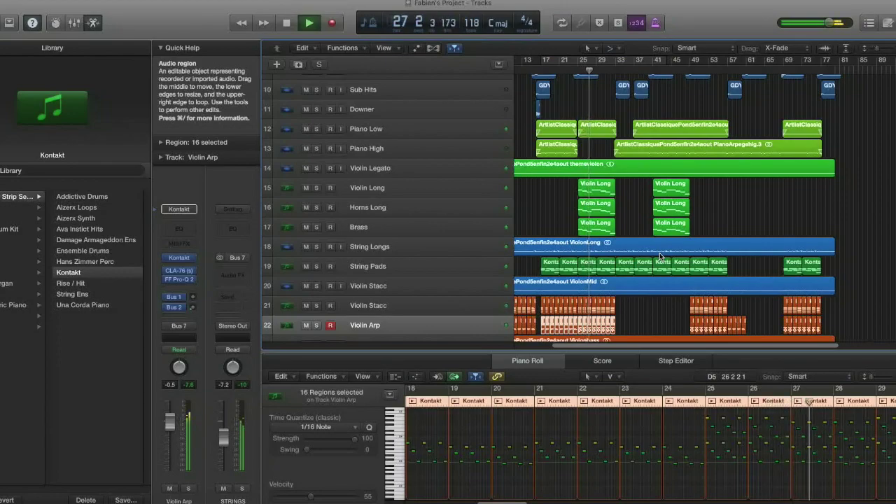
pyautogui.press('space')
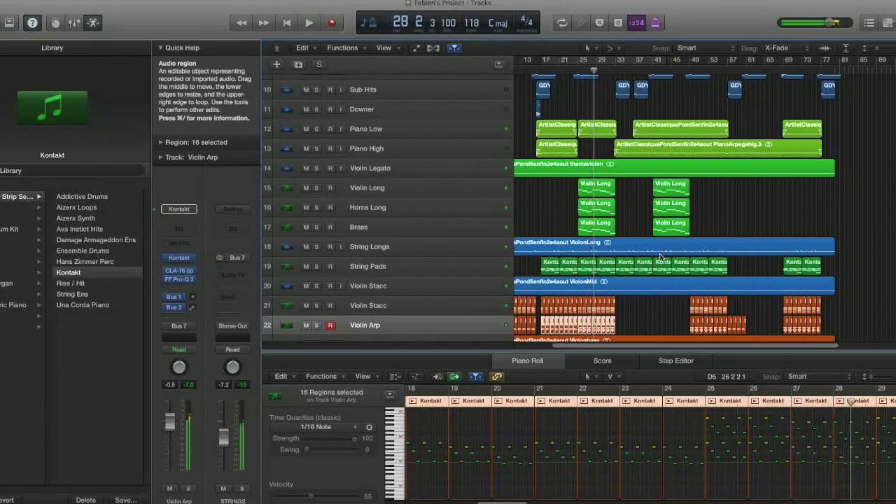
# Step: Replace the Piano Roll with the mixer and examine the effects and fader levels on the PIANO to STRINGS auxes
pyautogui.press('x')
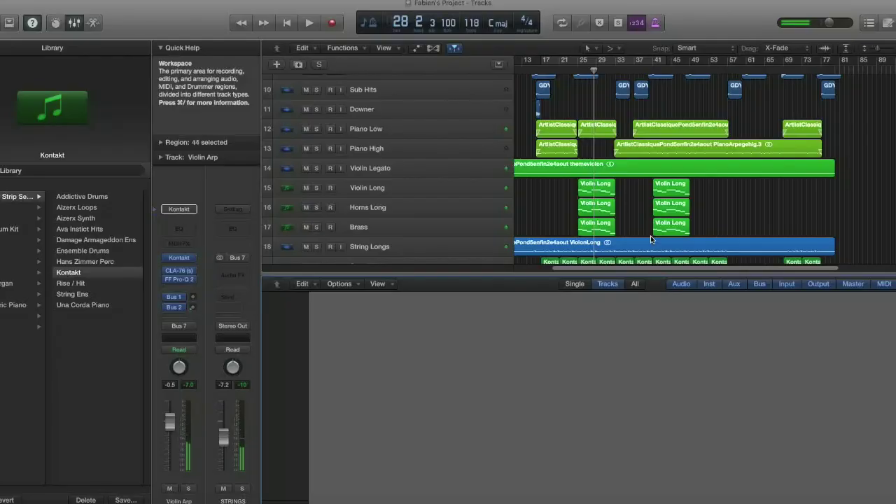
pyautogui.press('x')
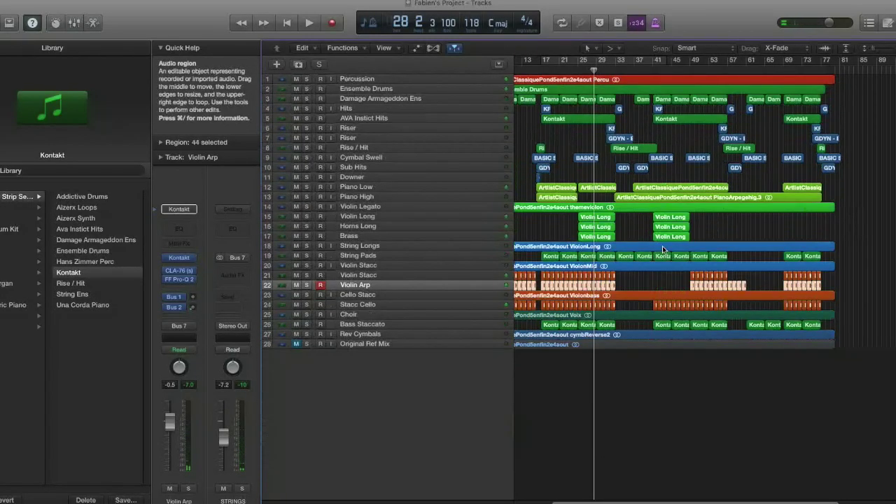
pyautogui.press('x')
pyautogui.scroll(-5, 700, 374)
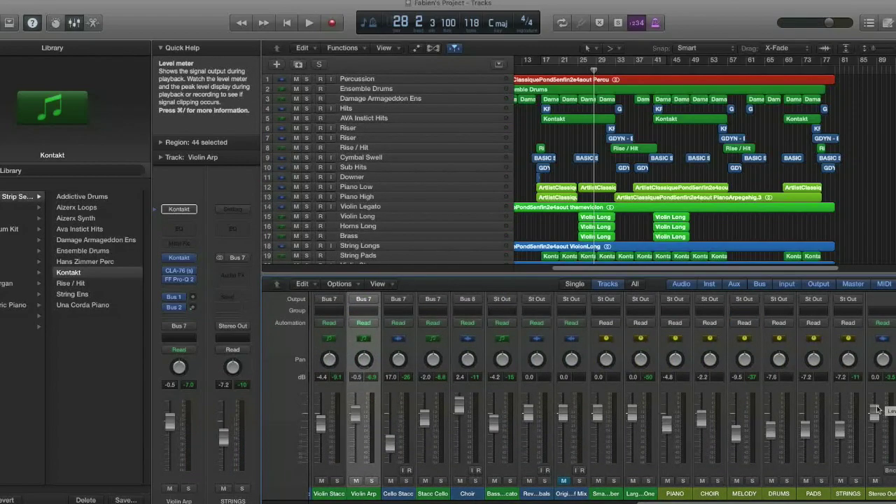
pyautogui.scroll(5, 764, 409)
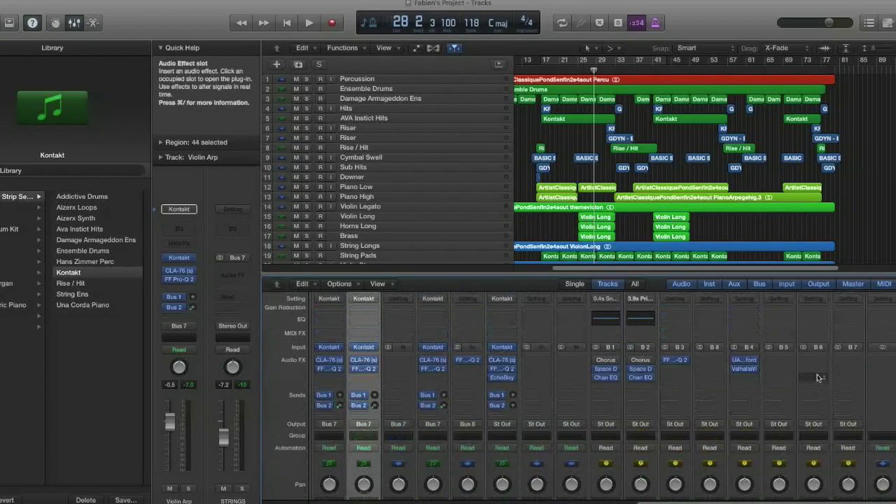
pyautogui.scroll(-5, 817, 378)
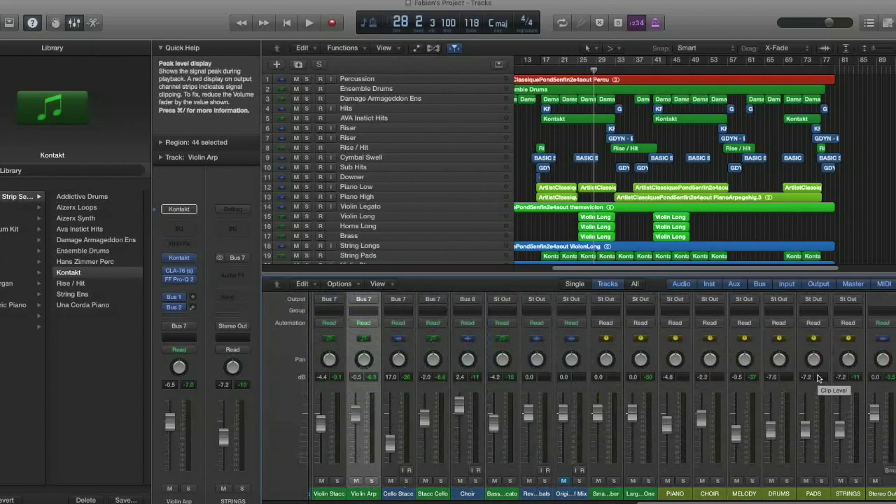
pyautogui.scroll(5, 813, 343)
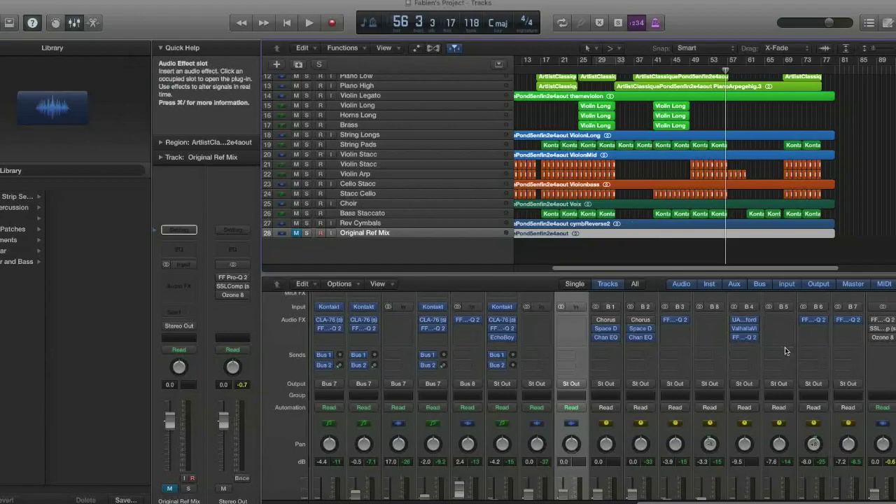
pyautogui.scroll(-3, 795, 372)
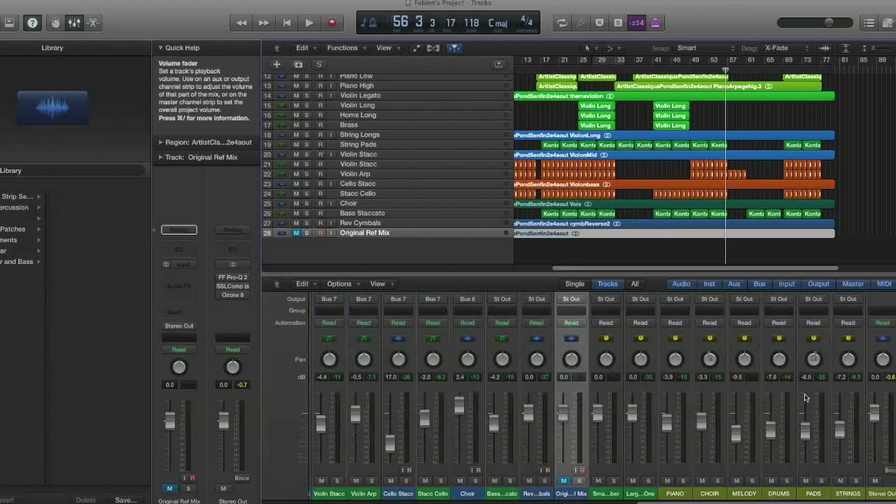
pyautogui.scroll(3, 826, 388)
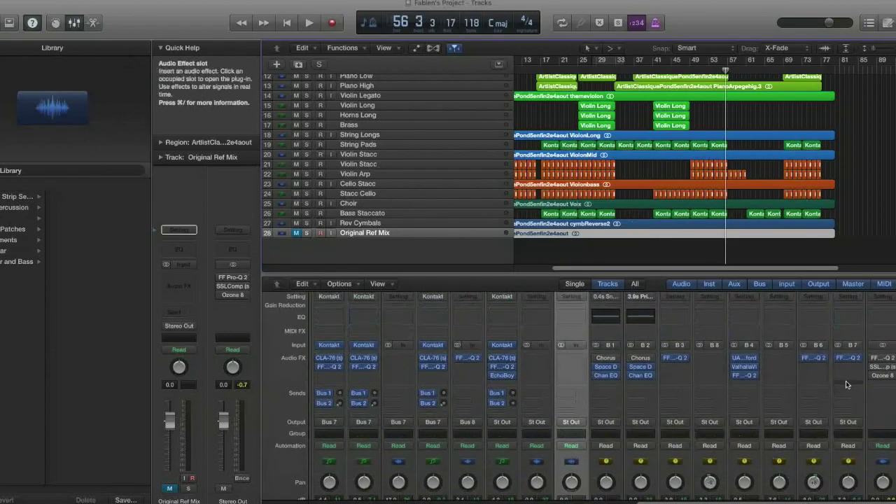
pyautogui.scroll(-3, 846, 360)
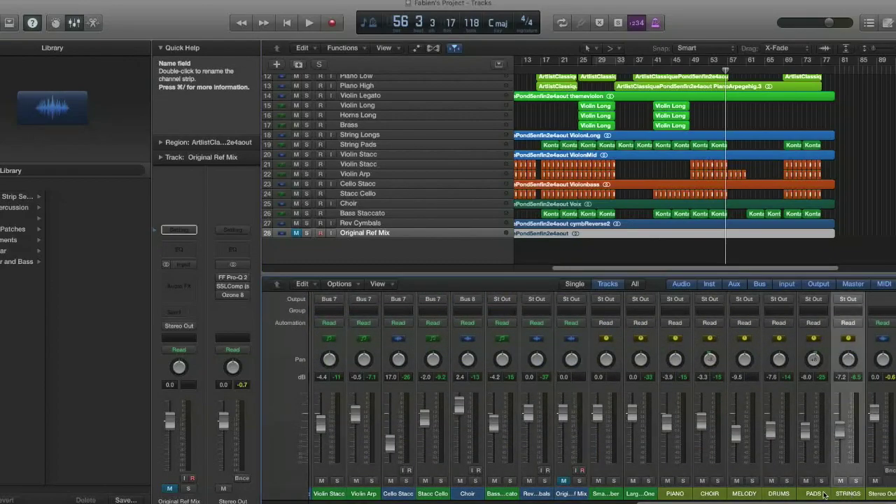
# Step: Open the FF Pro-Q 2 equalizer on the STRINGS aux, solo that aux, and play it to about bar 72
pyautogui.click(817, 494)
pyautogui.click(850, 496)
pyautogui.scroll(3, 867, 419)
pyautogui.scroll(2, 867, 419)
pyautogui.click(850, 362)
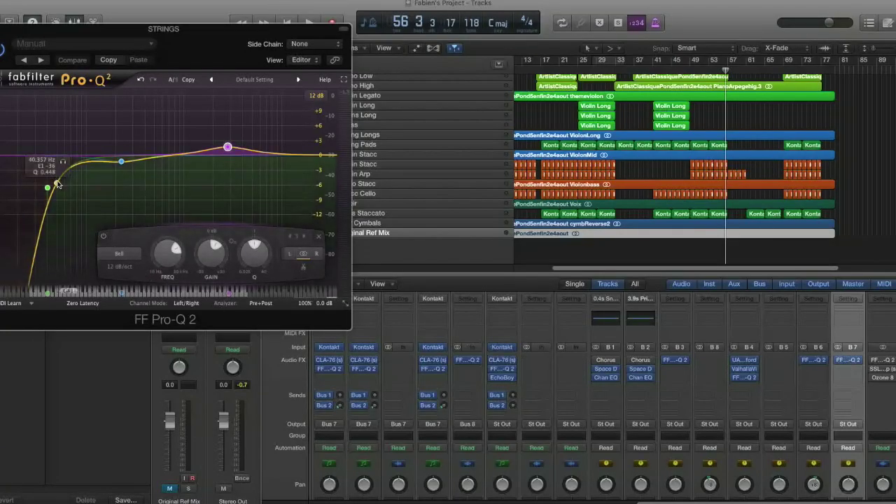
pyautogui.scroll(-5, 733, 353)
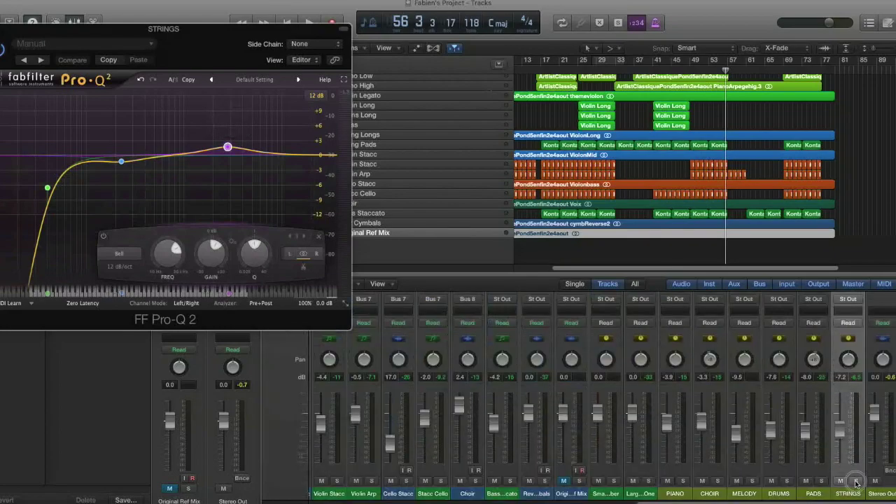
pyautogui.press('space')
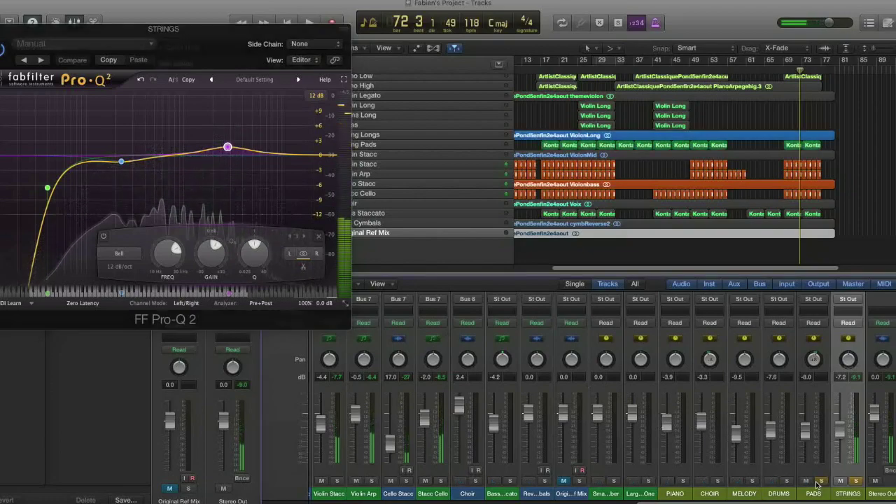
# Step: Solo the PADS aux instead of STRINGS and play it with its FF Pro-Q 2 equalizer open
pyautogui.click(855, 481)
pyautogui.click(855, 481)
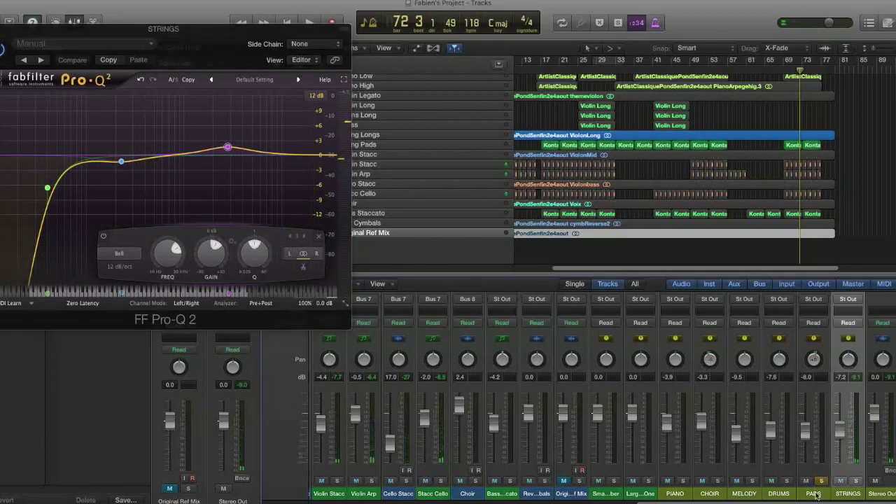
pyautogui.click(805, 413)
pyautogui.scroll(5, 805, 413)
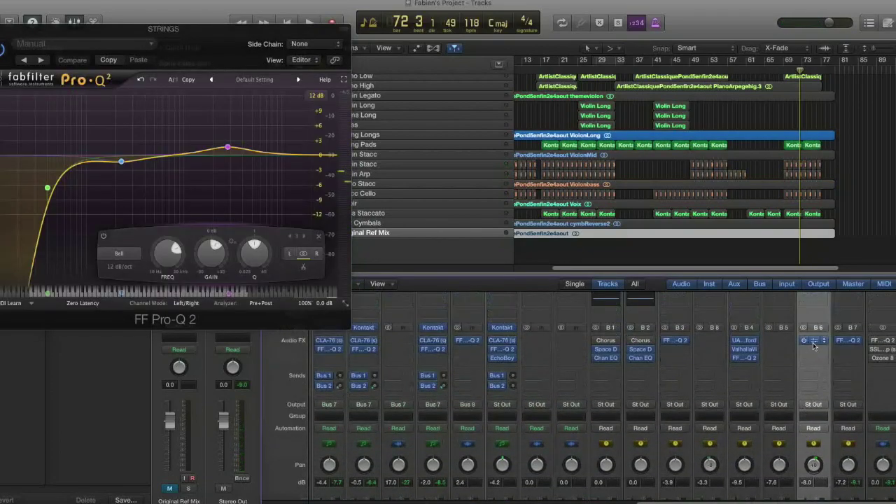
pyautogui.click(814, 340)
pyautogui.press('space')
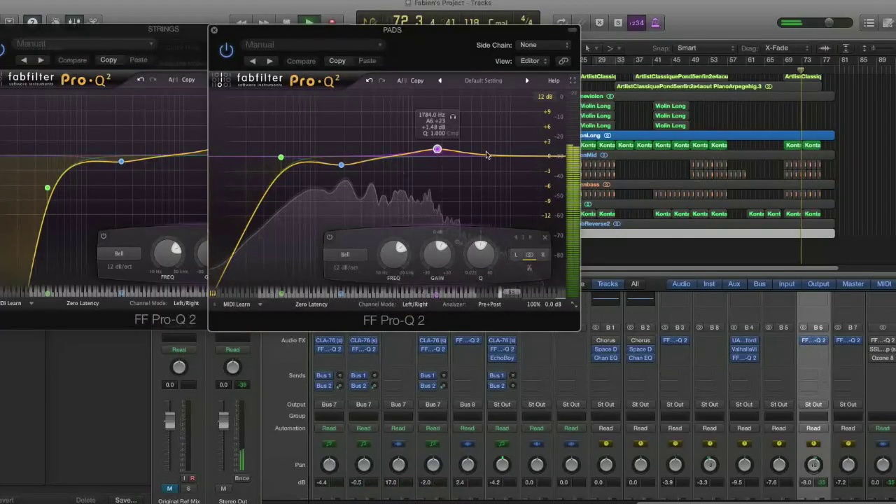
# Step: Raise the low-cut frequency on the PADS equalizer to about 55 Hz, and close both equalizer windows
pyautogui.moveTo(281, 158)
pyautogui.moveTo(281, 158); pyautogui.dragTo(288, 159)
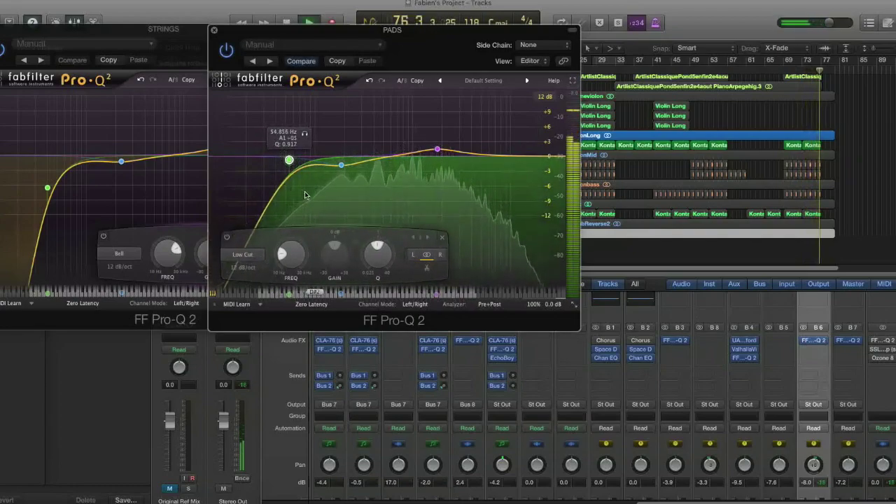
pyautogui.click(213, 30)
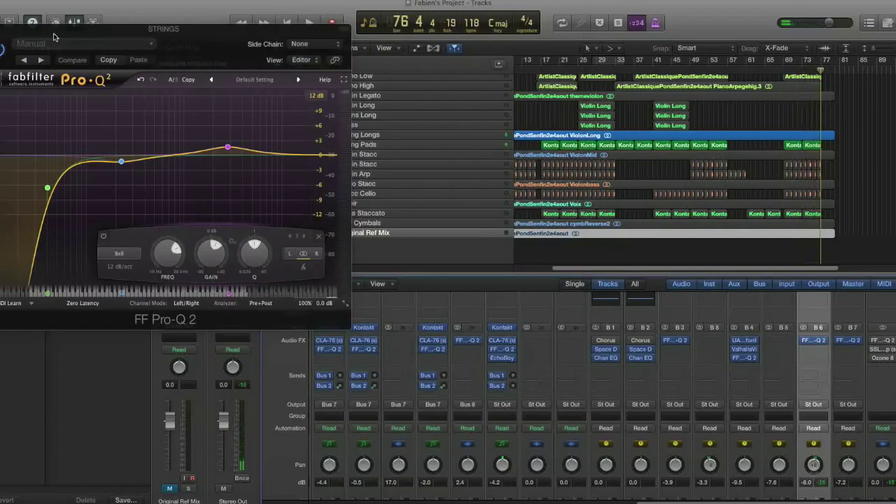
pyautogui.press('super+w')
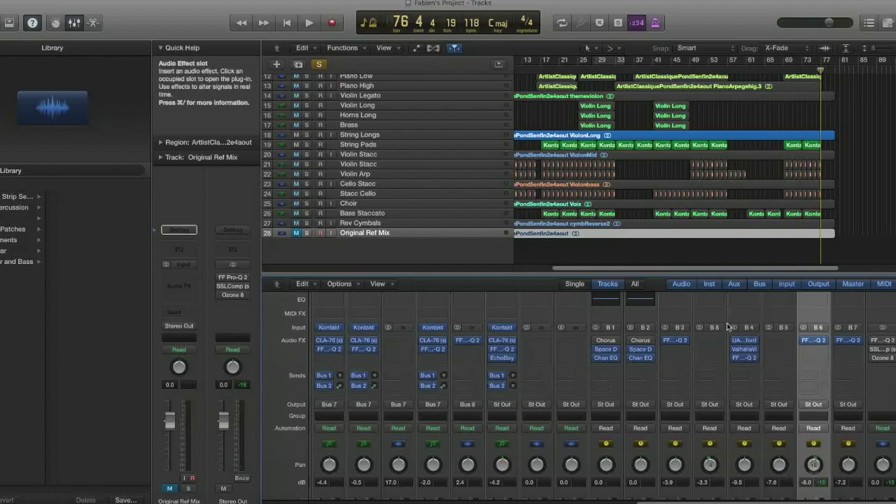
# Step: Turn off solo on the PADS aux and briefly play the full mix from bar 69
pyautogui.scroll(-2, 785, 353)
pyautogui.scroll(-3, 786, 353)
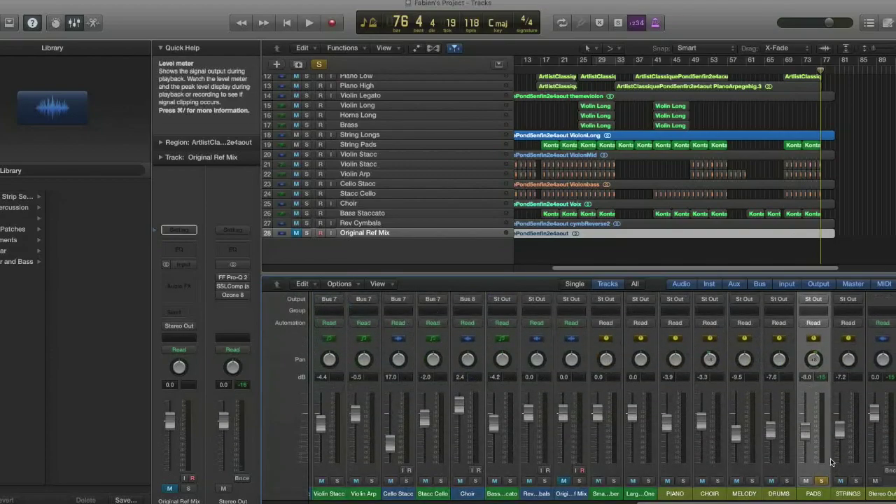
pyautogui.click(824, 481)
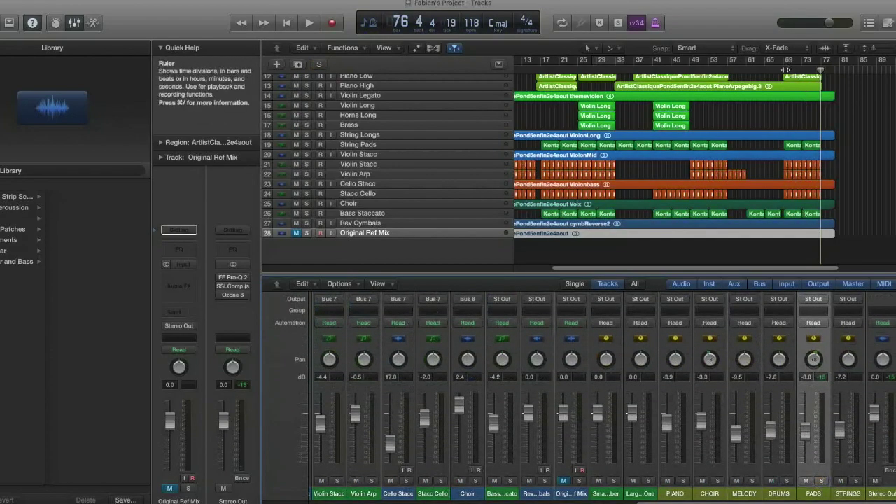
pyautogui.press('space')
pyautogui.press('space')
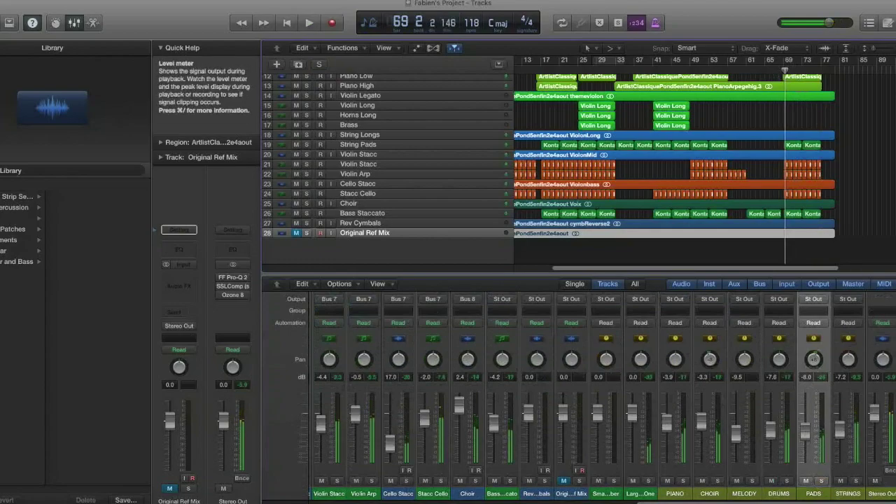
# Step: Open the FF Pro-Q 2 on the Stereo Out channel and examine its low-cut band
pyautogui.scroll(5, 875, 420)
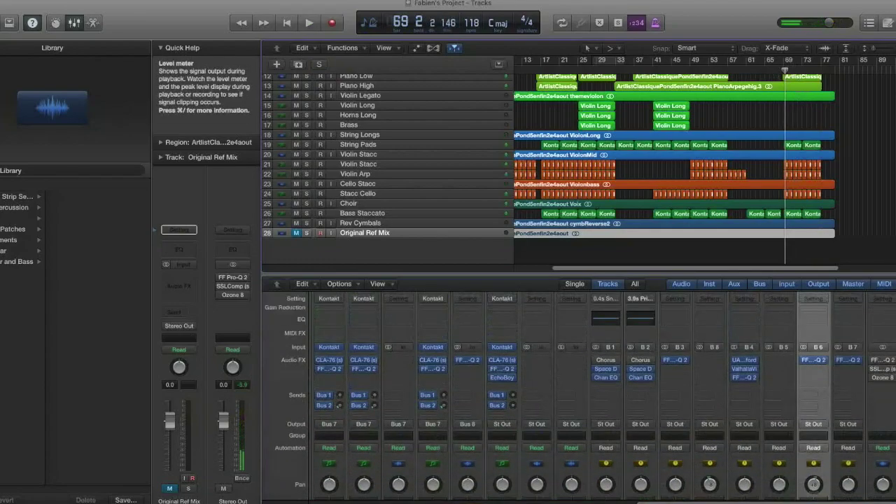
pyautogui.click(883, 361)
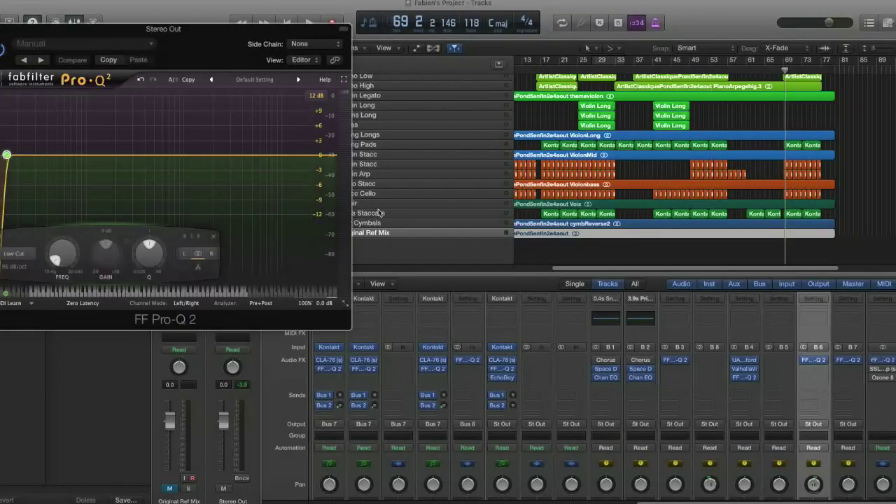
pyautogui.moveTo(6, 156)
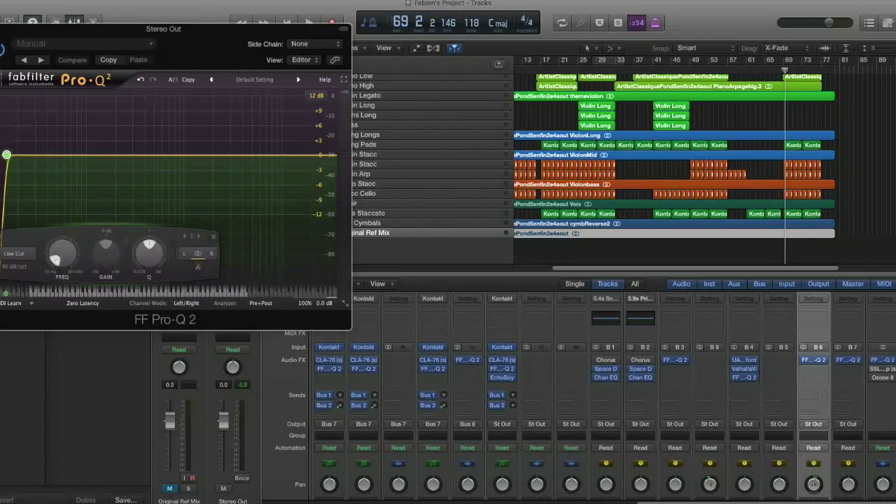
pyautogui.moveTo(884, 371)
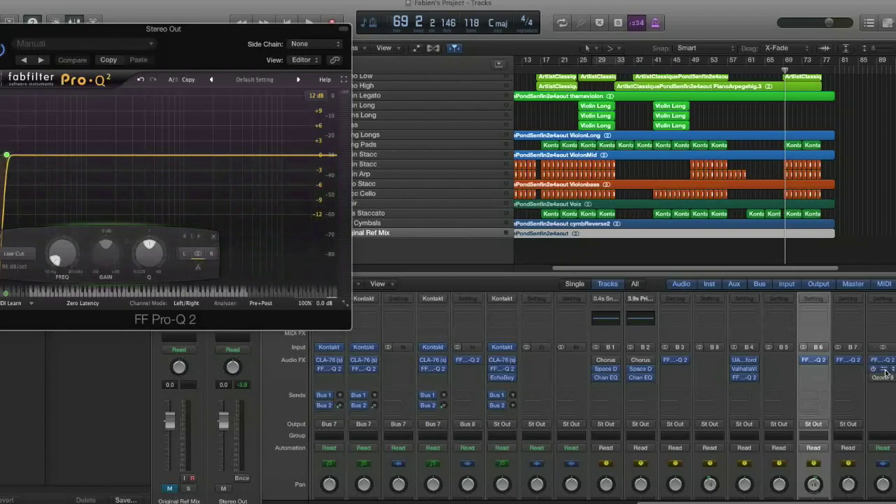
# Step: Open the SSLComp on Stereo Out and adjust its threshold while playing the mix from bar 69 to about bar 75
pyautogui.click(883, 371)
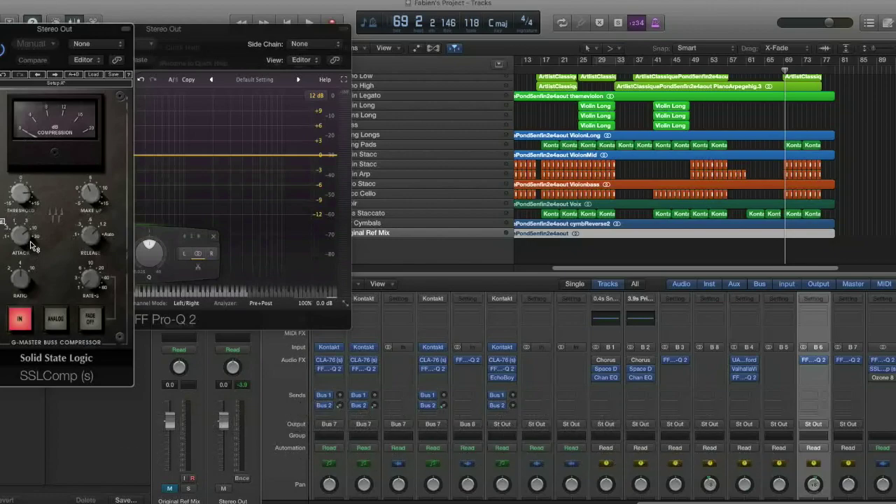
pyautogui.moveTo(97, 232)
pyautogui.press('space')
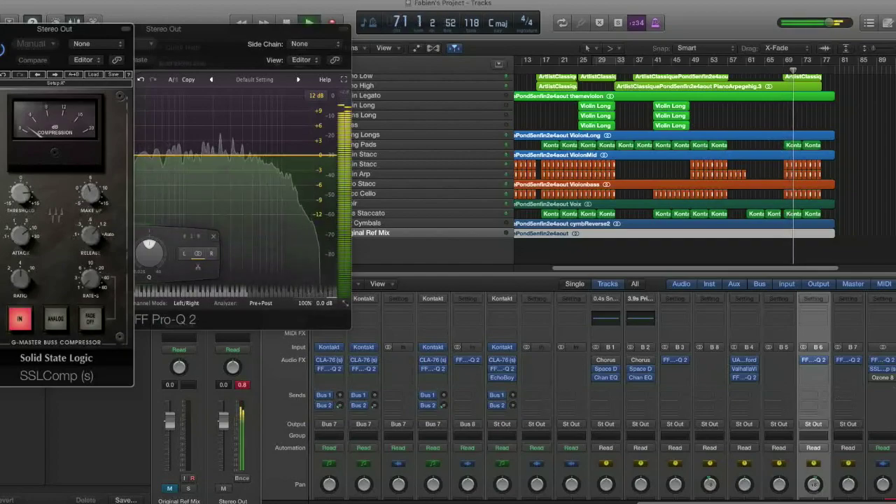
pyautogui.moveTo(21, 197); pyautogui.dragTo(27, 214)
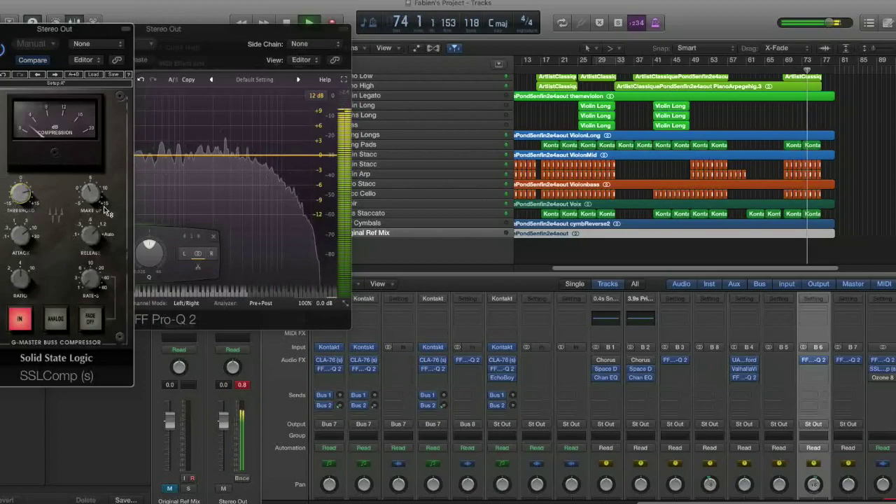
pyautogui.moveTo(105, 211)
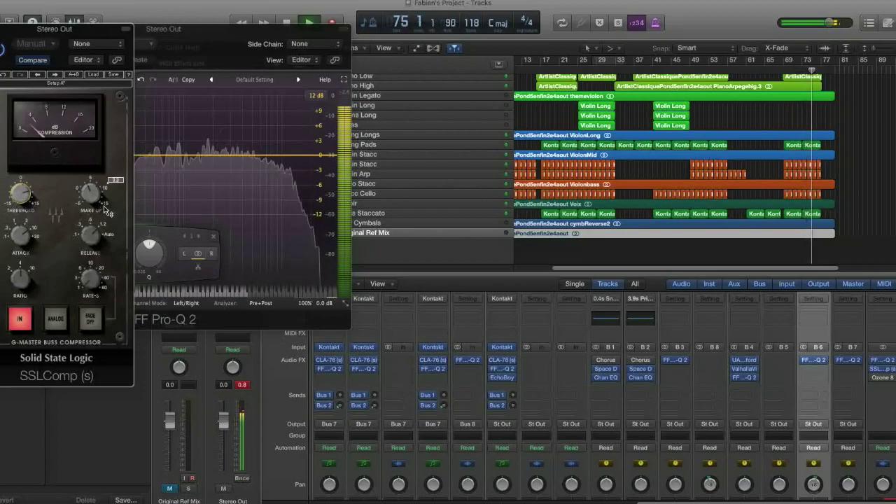
pyautogui.press('space')
# Step: Enable Ozone 8 on the Stereo Out channel and open its editor
pyautogui.click(872, 367)
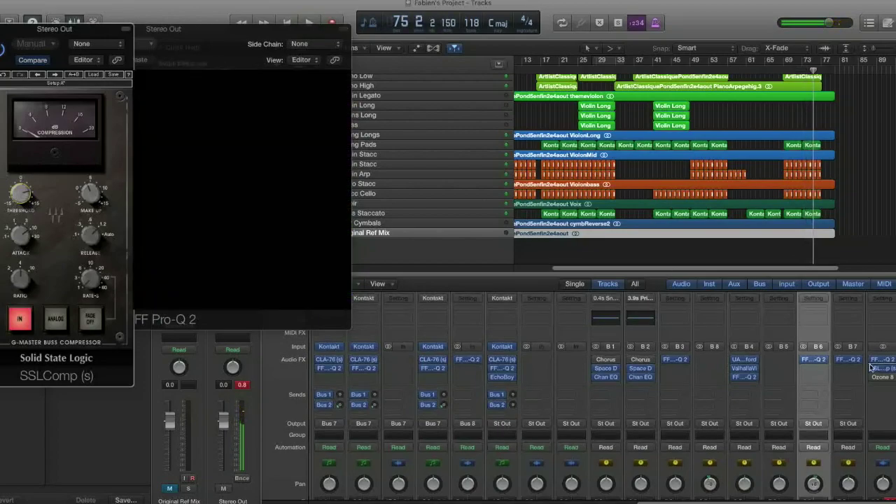
pyautogui.scroll(-3, 875, 350)
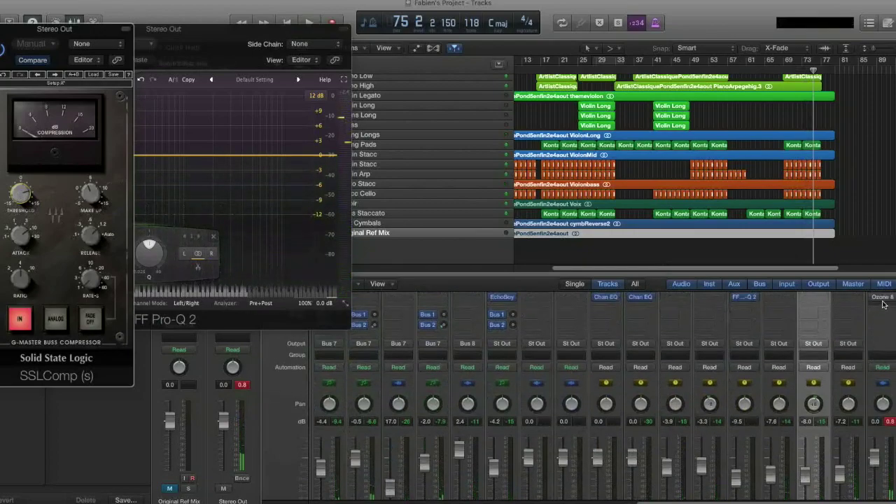
pyautogui.scroll(1, 884, 314)
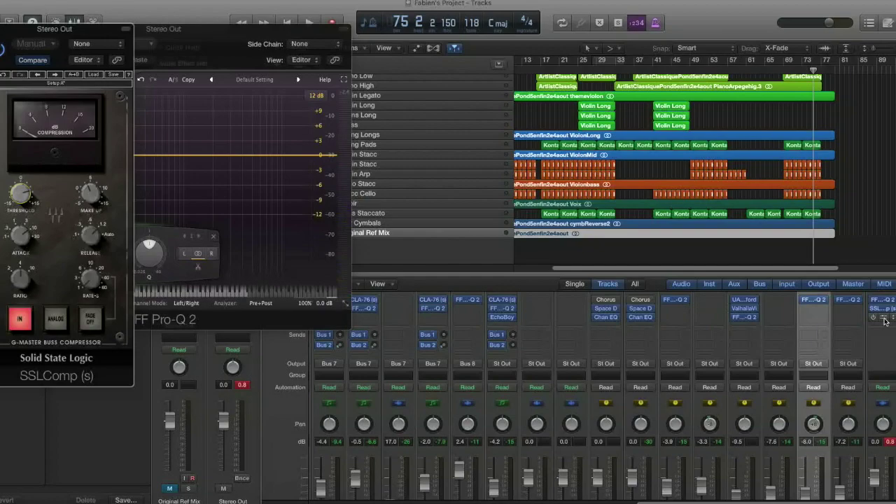
pyautogui.moveTo(873, 319)
pyautogui.click(883, 320)
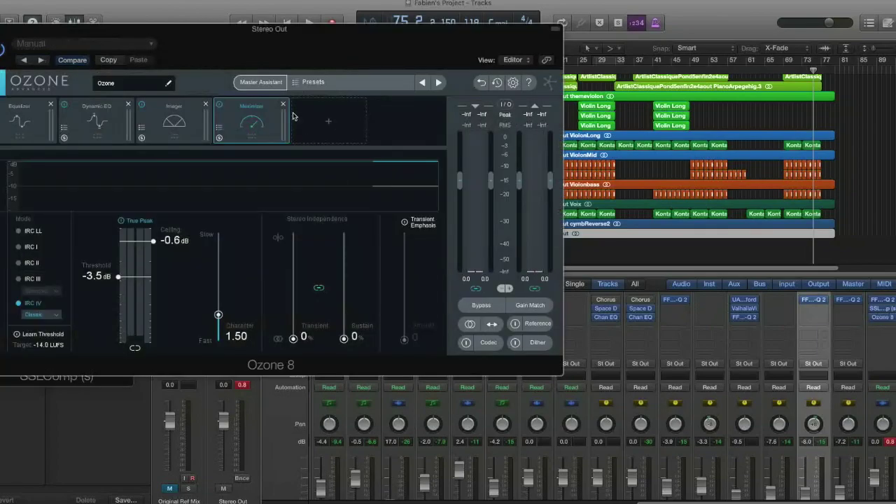
# Step: Look over the All-Purpose Mastering presets in Ozone 8 and close the preset manager without loading one
pyautogui.click(337, 84)
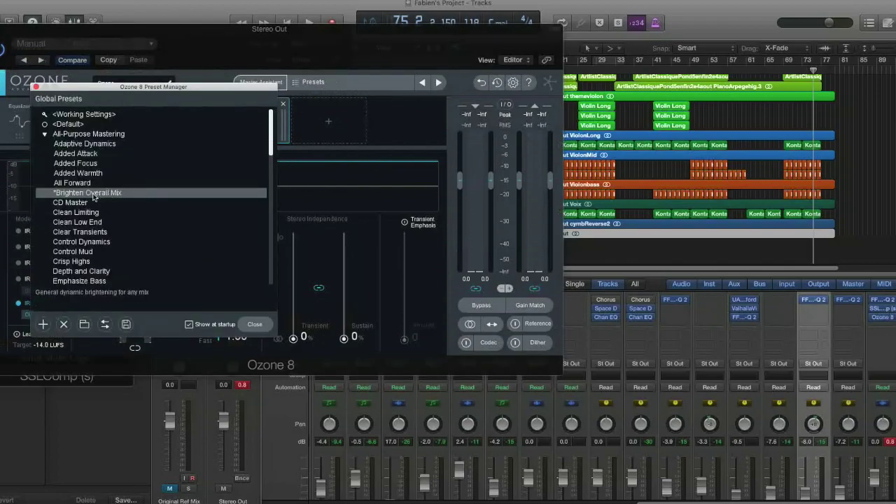
pyautogui.click(335, 177)
pyautogui.click(256, 324)
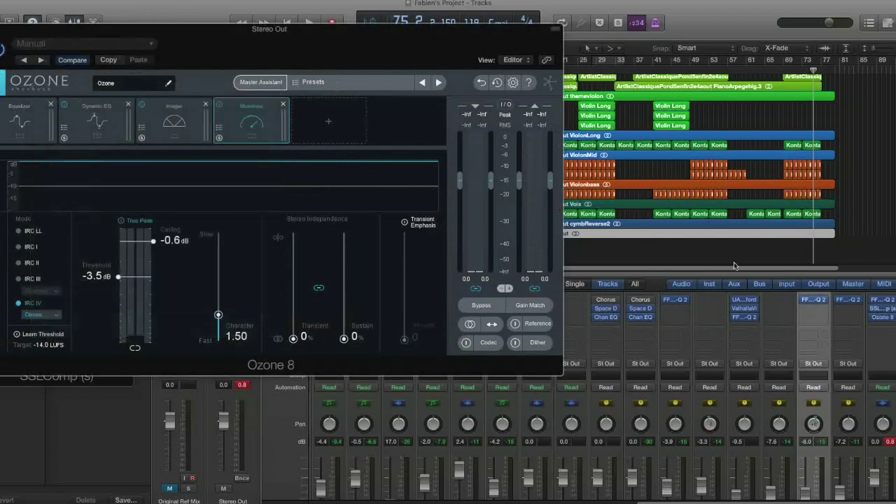
# Step: Play the mix through Ozone 8 from bar 75 to about bar 78, and close all the Stereo Out plug-in windows
pyautogui.press('space')
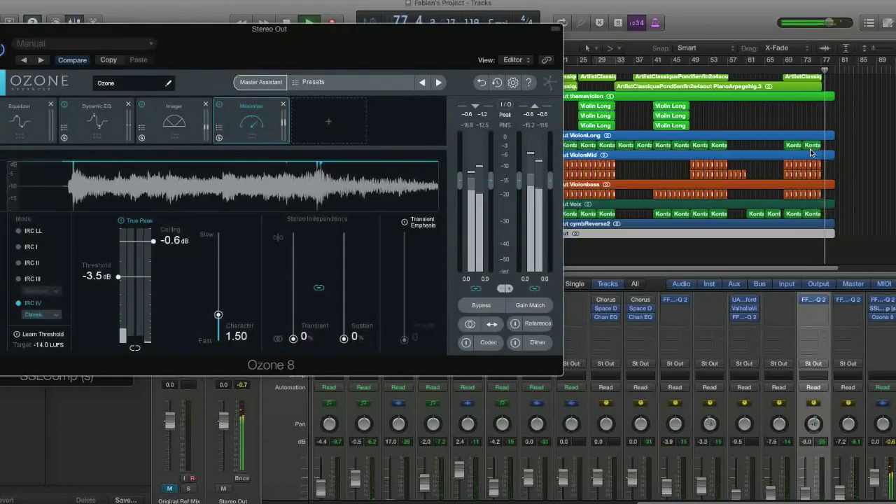
pyautogui.press('space')
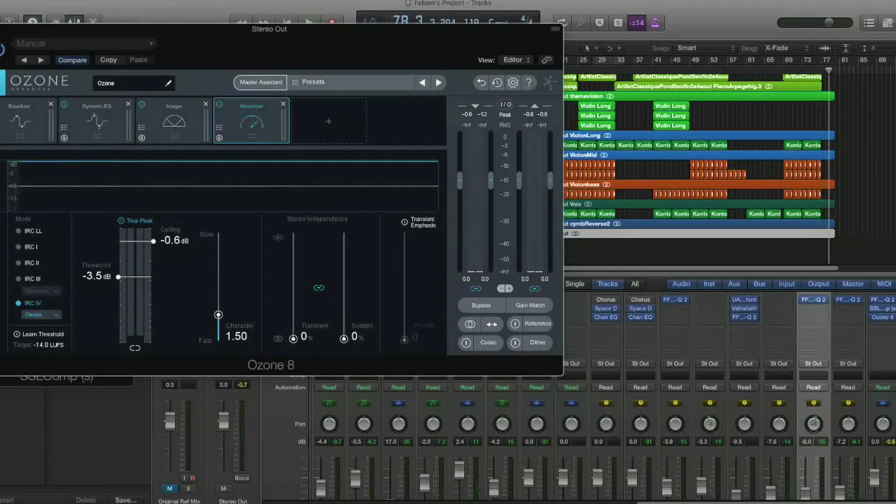
pyautogui.press('super+w')
pyautogui.press('super+w')
pyautogui.press('super+w')
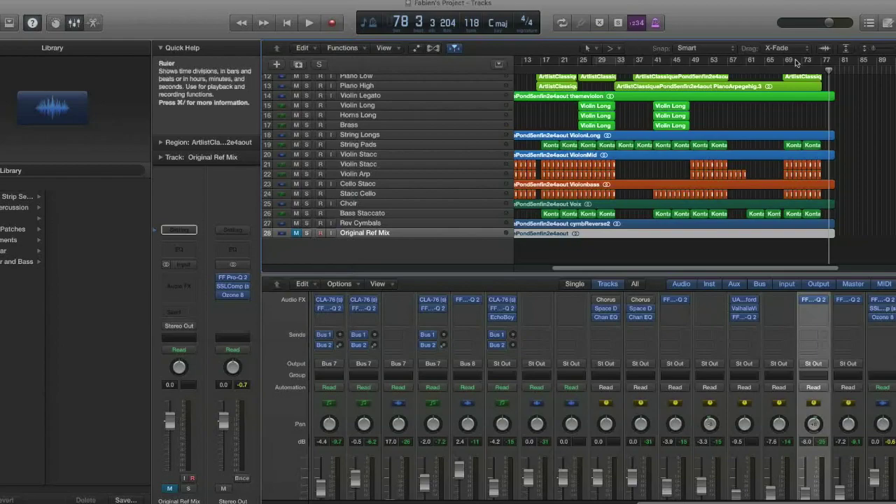
# Step: Solo the Original Ref Mix track, play it from bar 69 to about bar 72, and turn its solo off
pyautogui.click(784, 67)
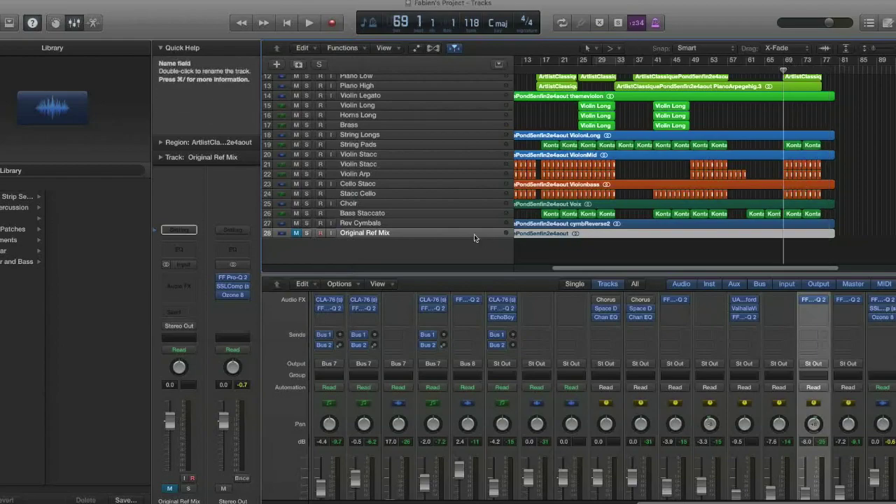
pyautogui.click(306, 232)
pyautogui.press('space')
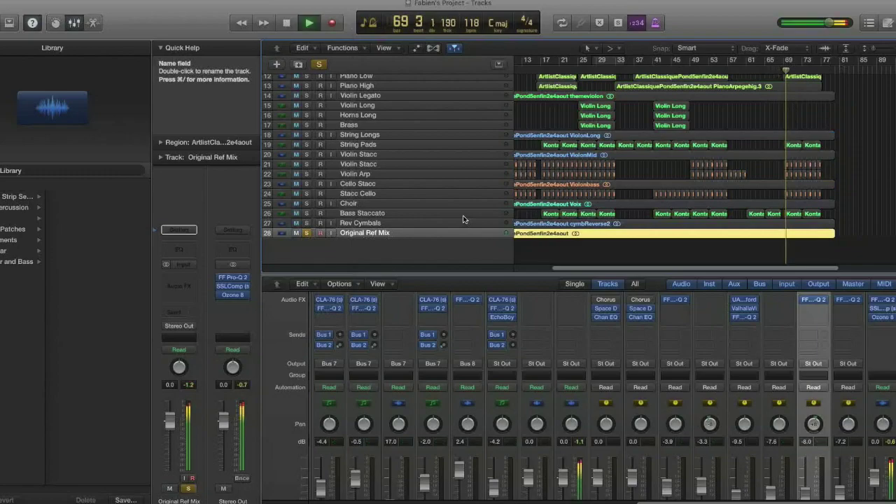
pyautogui.press('space')
pyautogui.click(305, 234)
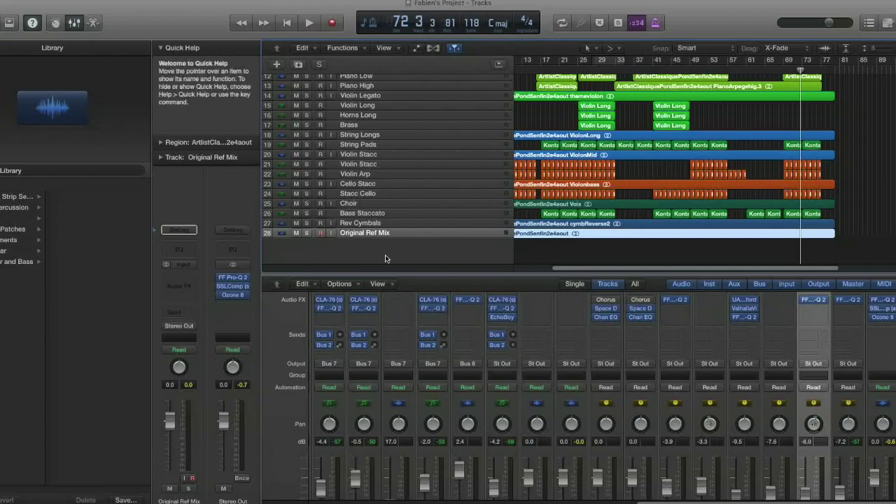
# Step: Play on from bar 72 and solo the Original Ref Mix track, stopping at about bar 74
pyautogui.scroll(-3, 801, 461)
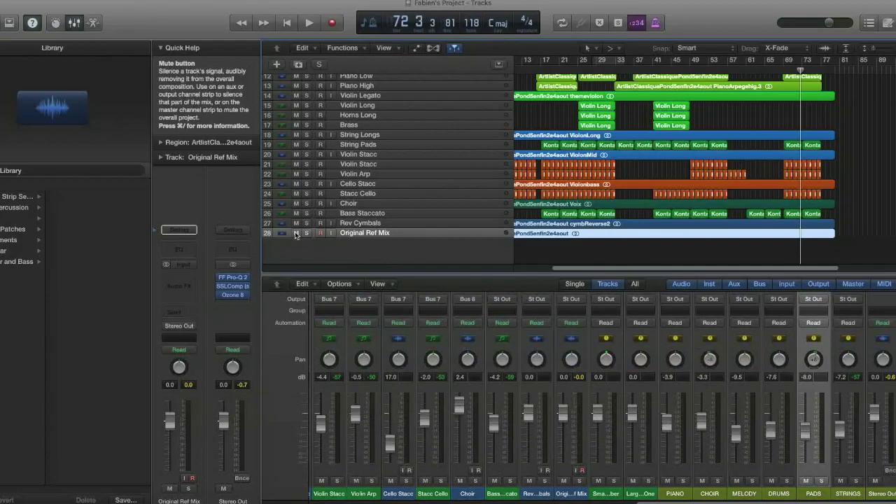
pyautogui.press('space')
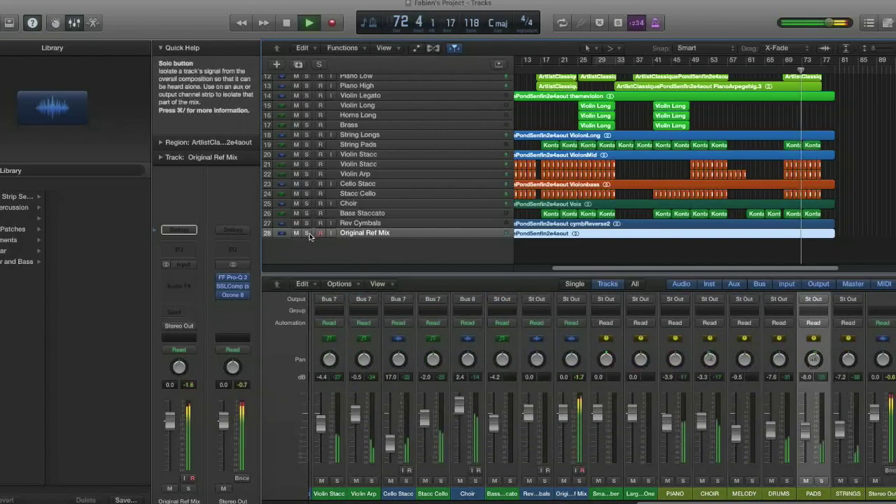
pyautogui.click(306, 233)
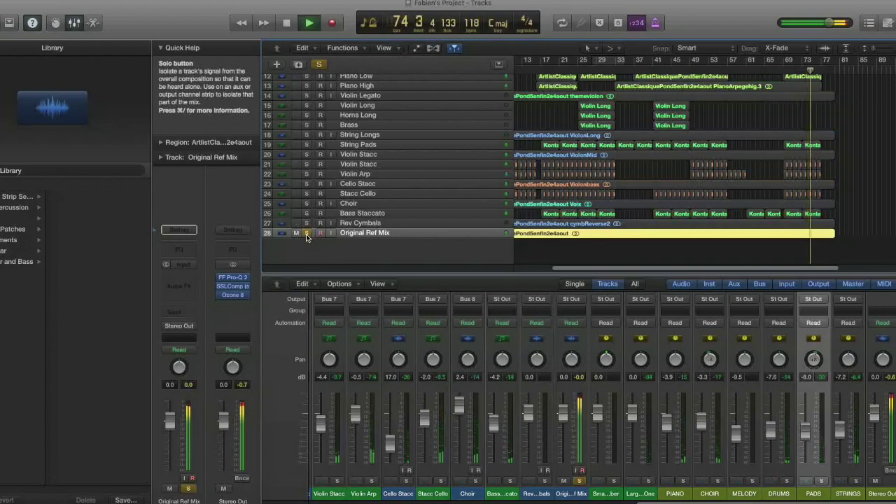
pyautogui.press('space')
# Step: Unsolo and mute the Original Ref Mix track, and play the remade arrangement from bar 74 to about bar 77
pyautogui.click(307, 233)
pyautogui.click(295, 233)
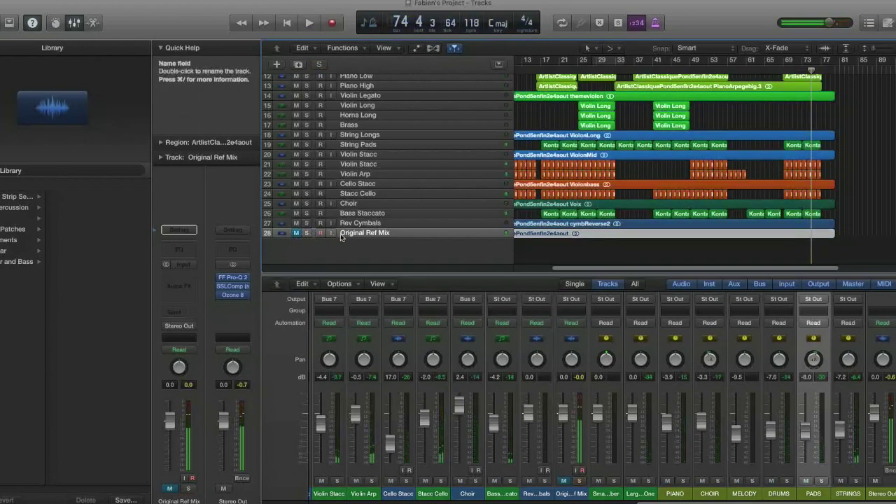
pyautogui.press('space')
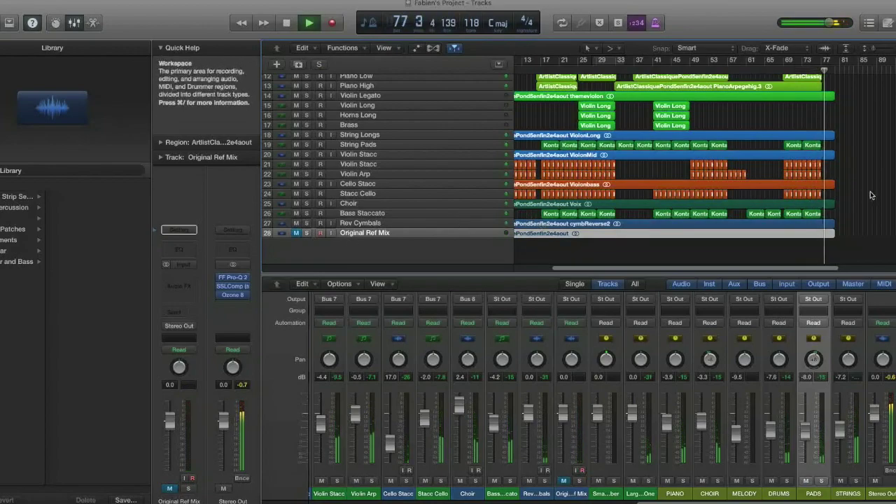
pyautogui.press('space')
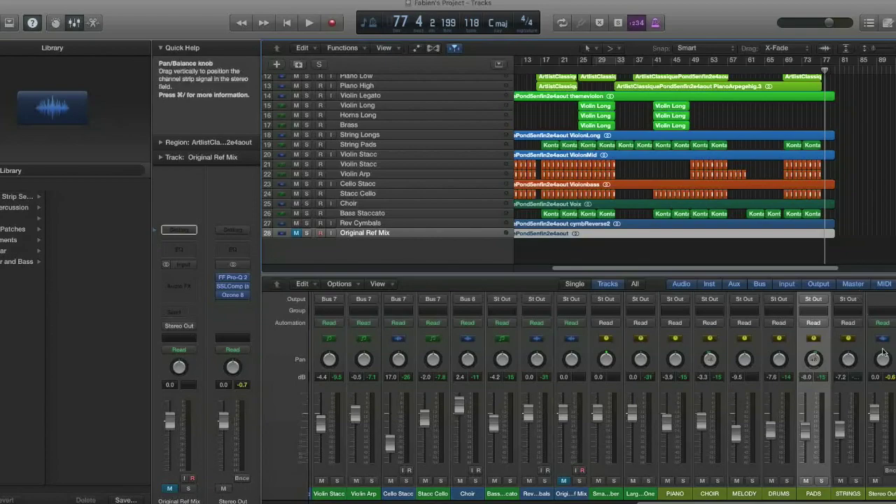
pyautogui.scroll(5, 883, 352)
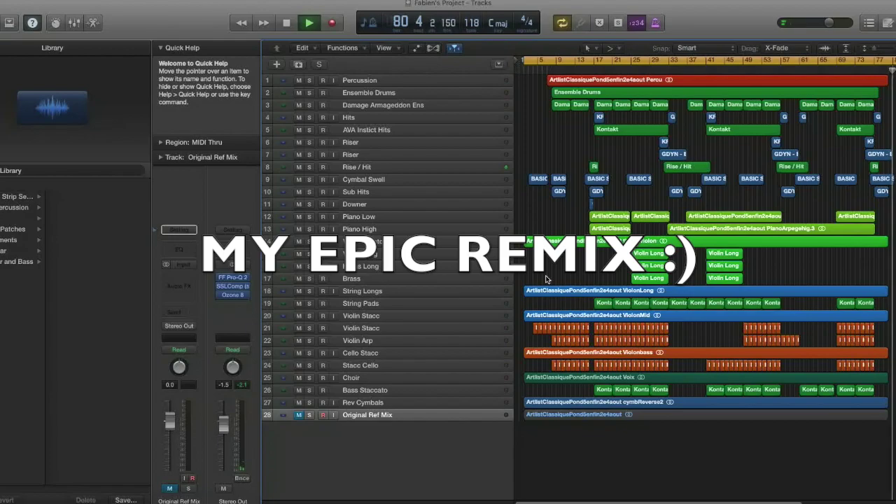
pyautogui.press('space')
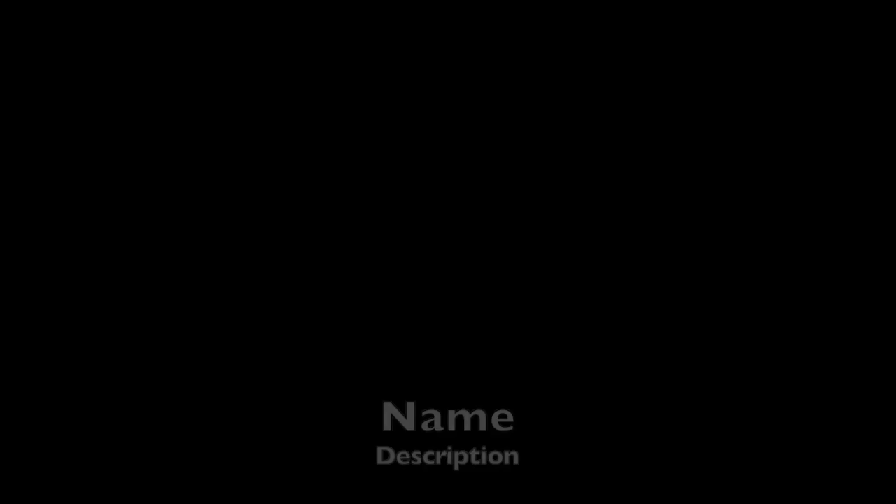